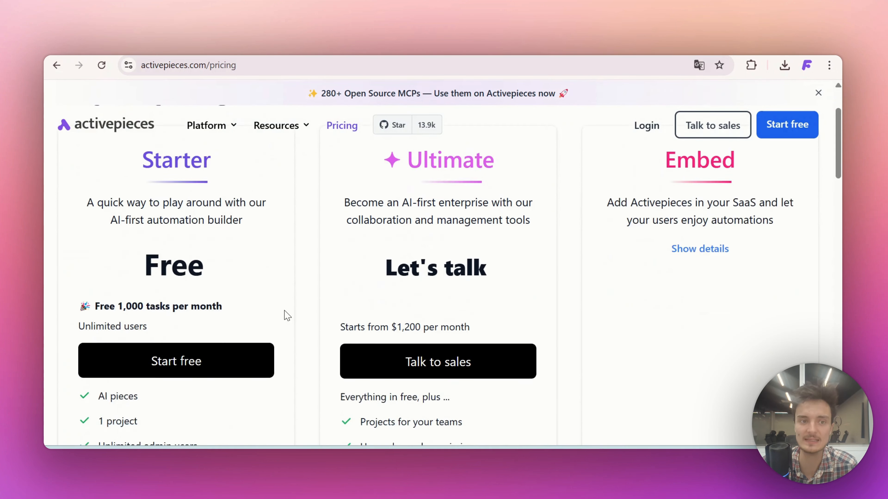
{"action": "scroll", "coordinate": [287, 314], "scroll_direction": "down", "scroll_amount": 1}
{"action": "scroll", "coordinate": [174, 333], "scroll_direction": "up", "scroll_amount": 4}
{"action": "scroll", "coordinate": [174, 331], "scroll_direction": "down", "scroll_amount": 1}
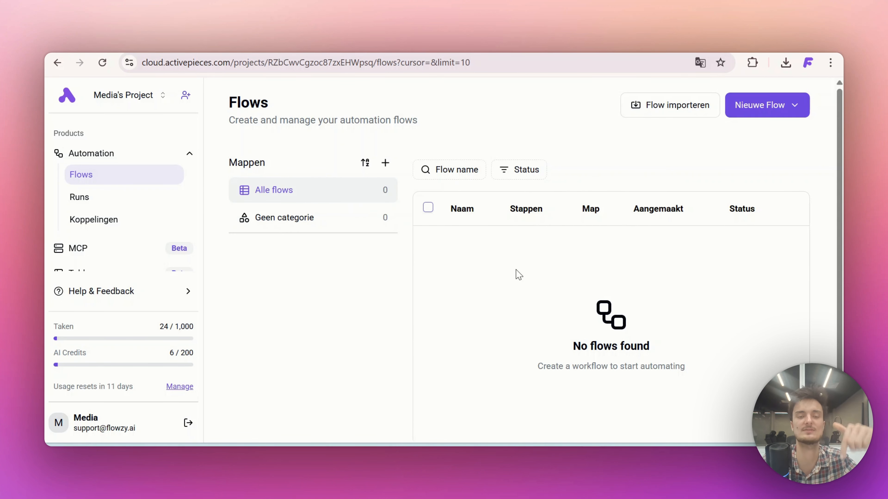
Open the fifth link from the Links note in the browser and import the AI Video Automation Template flow
{"action": "left_click", "coordinate": [594, 454]}
{"action": "scroll", "coordinate": [550, 230], "scroll_direction": "up", "scroll_amount": 1}
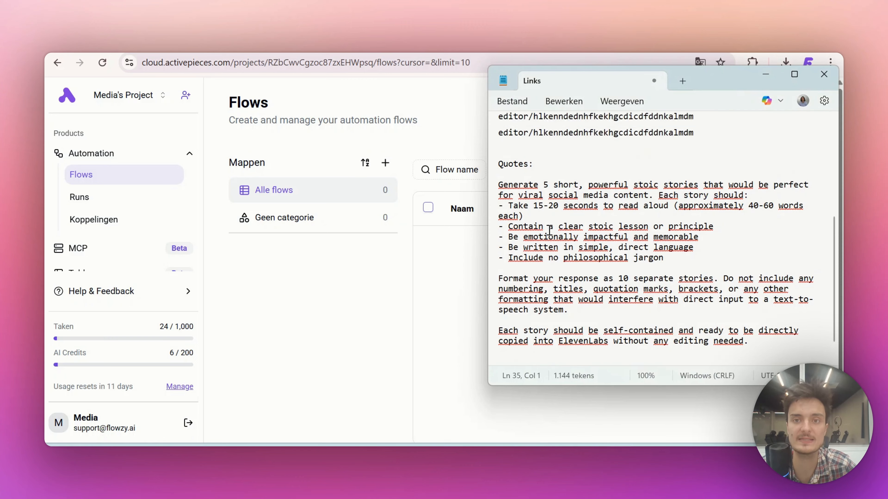
{"action": "scroll", "coordinate": [550, 230], "scroll_direction": "up", "scroll_amount": 5}
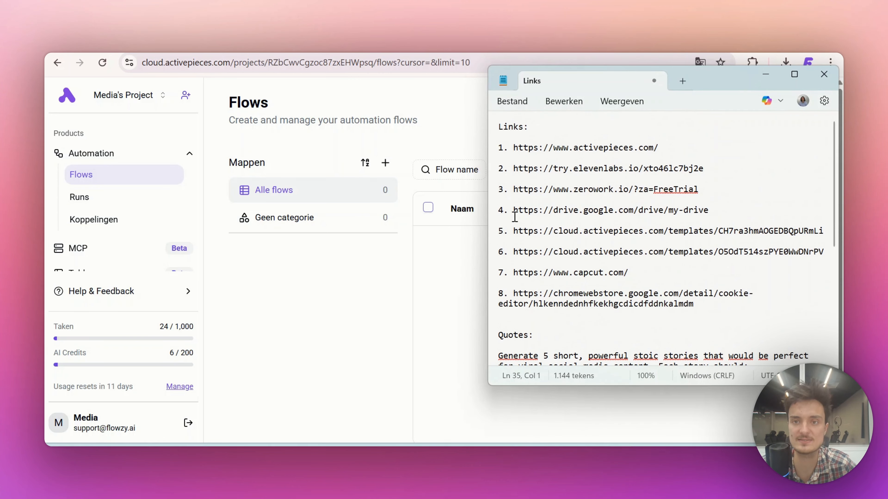
{"action": "left_click_drag", "start_coordinate": [513, 226], "coordinate": [834, 242]}
{"action": "key", "text": "ctrl+c"}
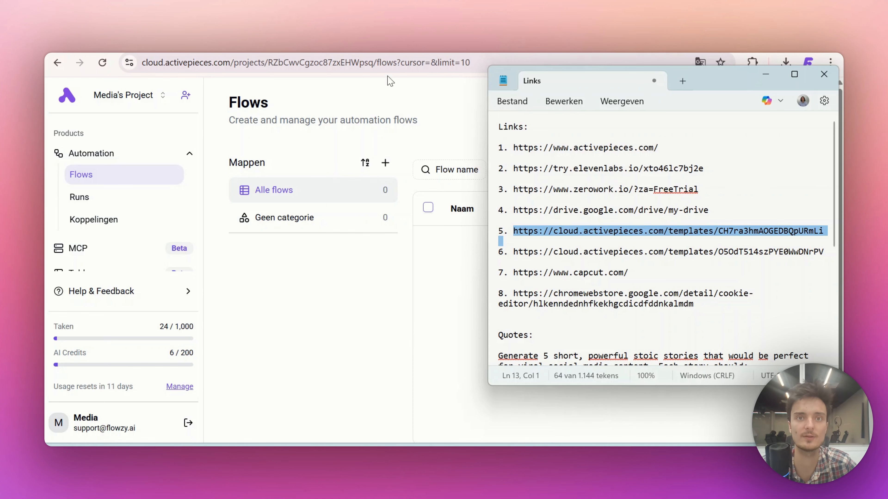
{"action": "left_click", "coordinate": [377, 62]}
{"action": "key", "text": "ctrl+v"}
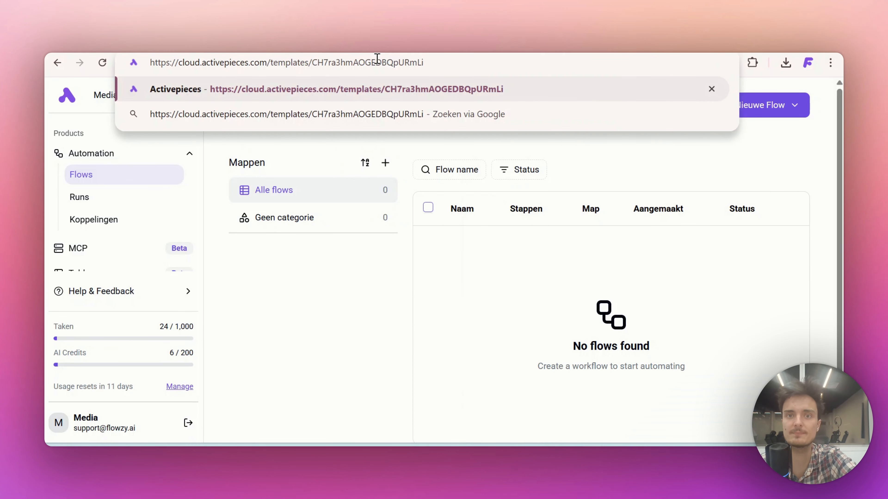
{"action": "key", "text": "Return"}
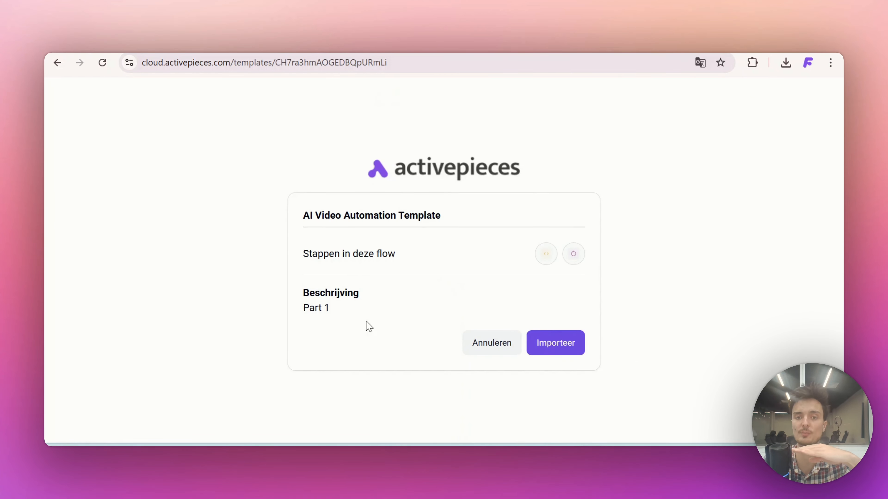
{"action": "left_click", "coordinate": [553, 343]}
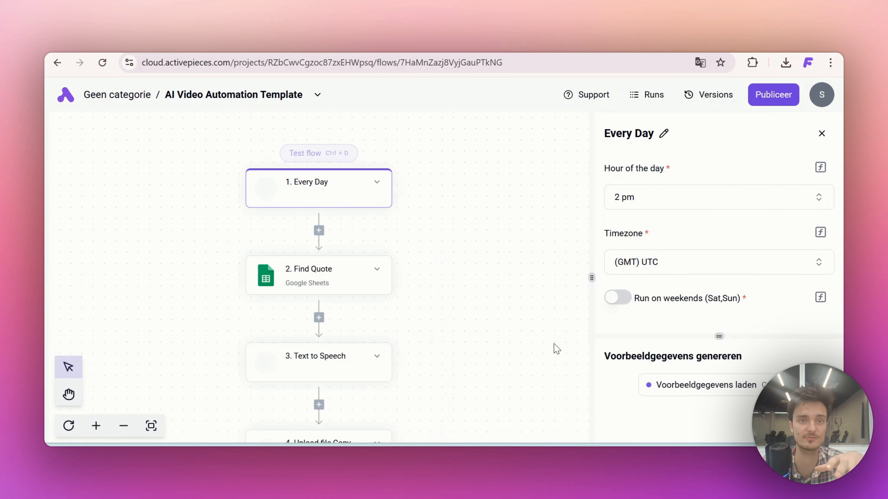
Examine the imported flow's steps from the Every Day trigger through to the end of the flow
{"action": "scroll", "coordinate": [448, 272], "scroll_direction": "down", "scroll_amount": 4}
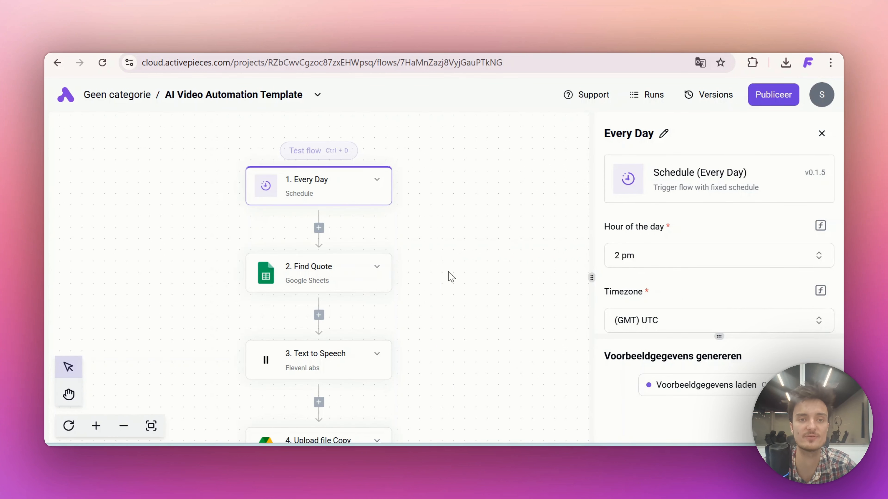
{"action": "scroll", "coordinate": [450, 276], "scroll_direction": "down", "scroll_amount": 13}
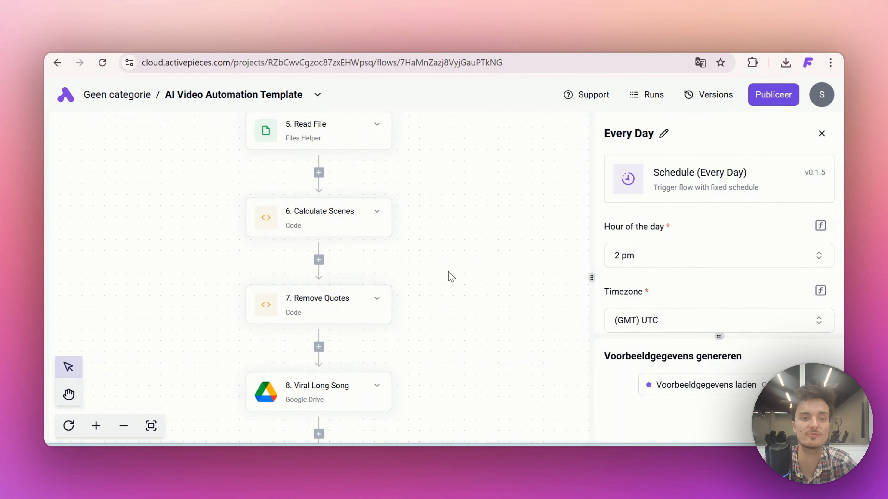
{"action": "scroll", "coordinate": [296, 232], "scroll_direction": "down", "scroll_amount": 9}
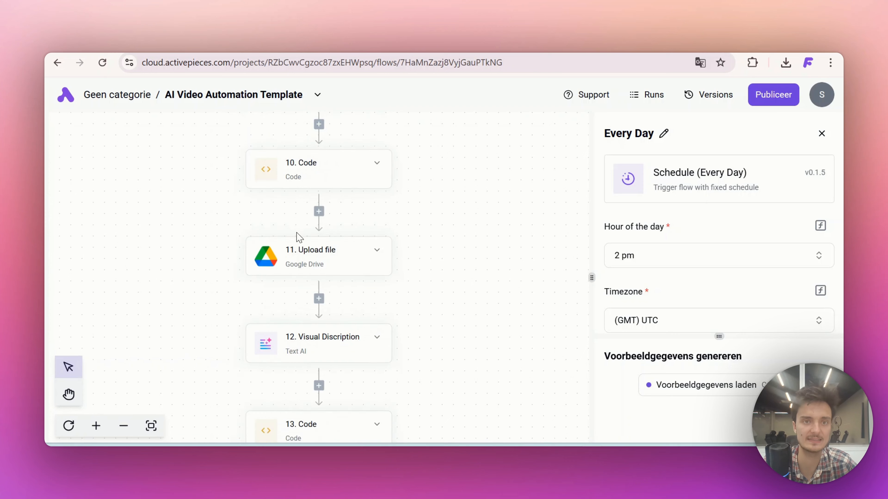
{"action": "scroll", "coordinate": [385, 168], "scroll_direction": "down", "scroll_amount": 4}
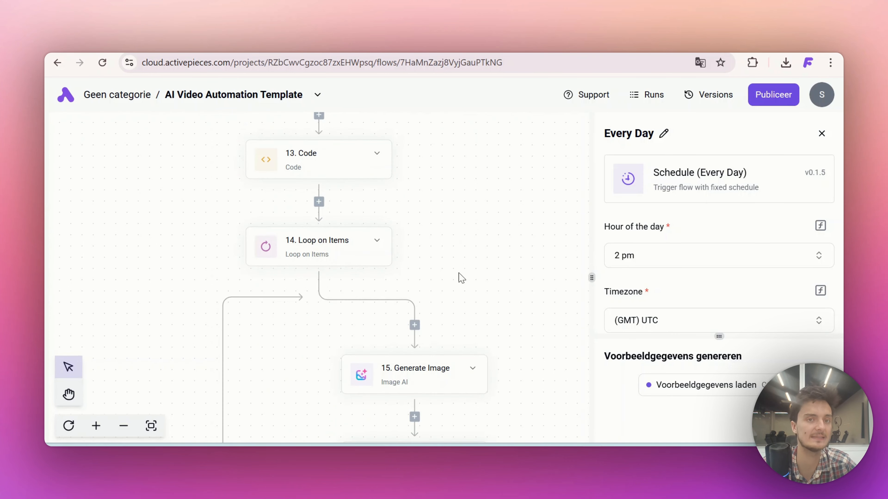
{"action": "scroll", "coordinate": [425, 317], "scroll_direction": "down", "scroll_amount": 6}
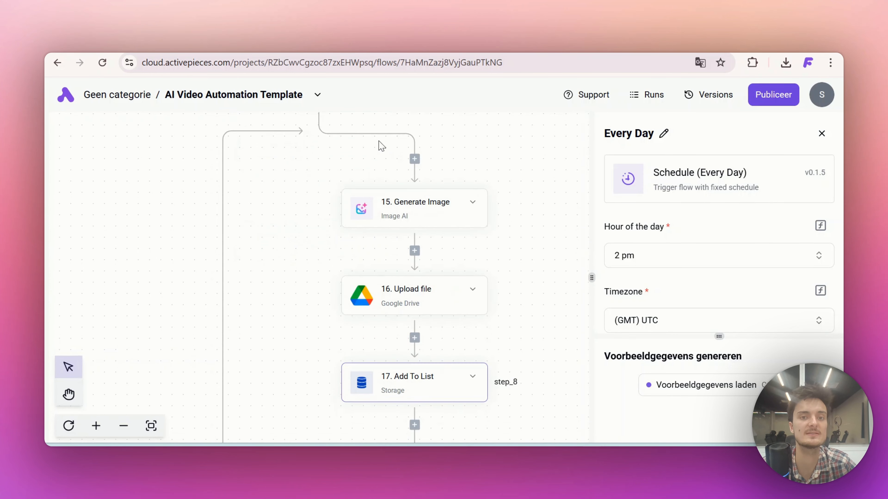
{"action": "scroll", "coordinate": [425, 220], "scroll_direction": "down", "scroll_amount": 9}
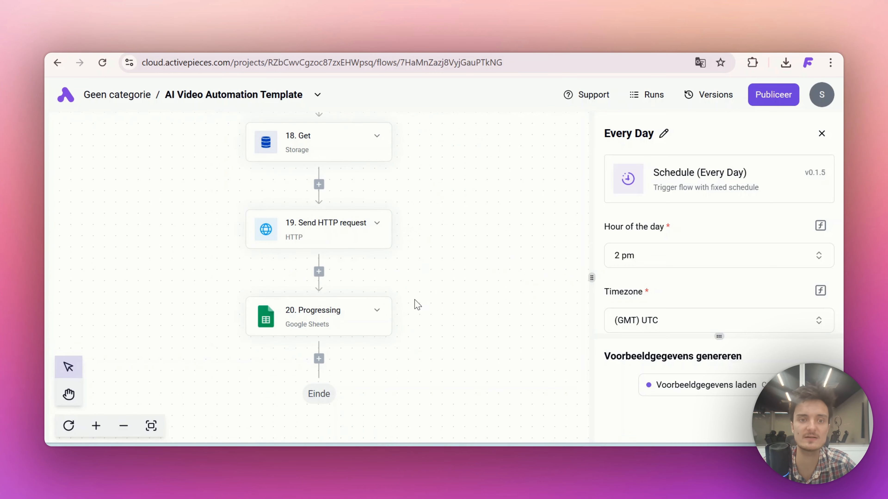
{"action": "scroll", "coordinate": [405, 287], "scroll_direction": "up", "scroll_amount": 6}
{"action": "scroll", "coordinate": [398, 275], "scroll_direction": "up", "scroll_amount": 20}
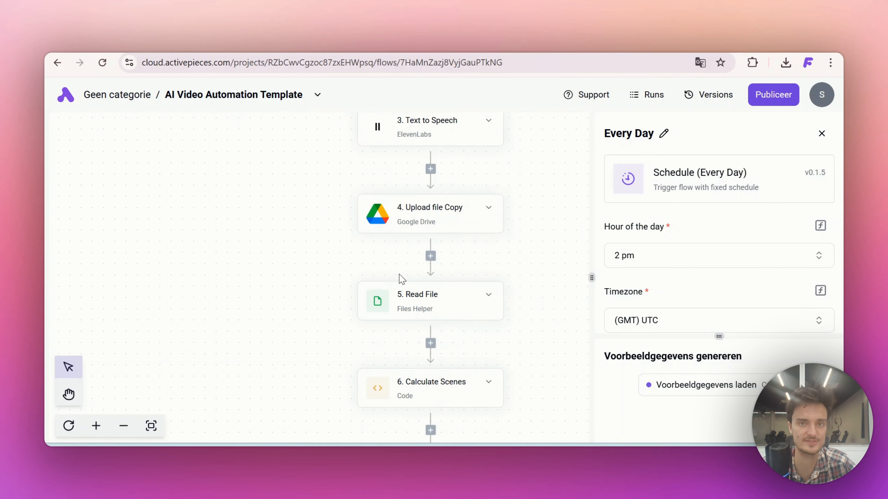
{"action": "scroll", "coordinate": [399, 274], "scroll_direction": "up", "scroll_amount": 1}
{"action": "scroll", "coordinate": [399, 274], "scroll_direction": "down", "scroll_amount": 2}
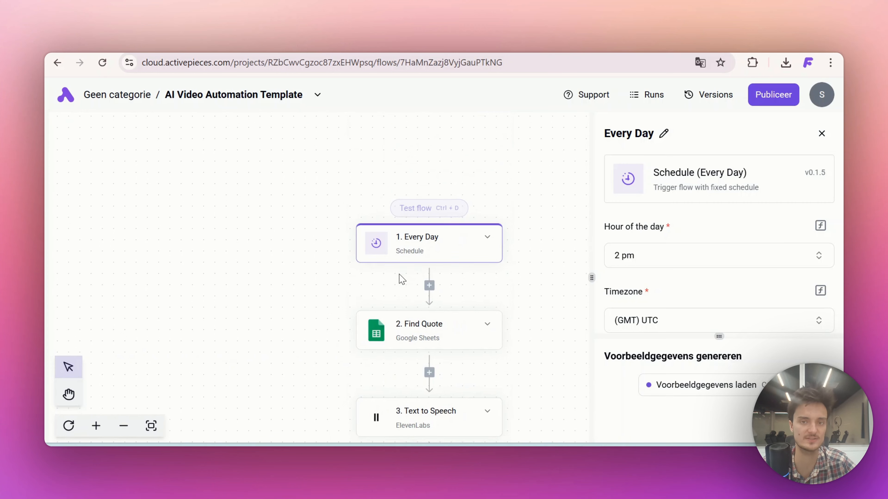
{"action": "scroll", "coordinate": [399, 274], "scroll_direction": "right", "scroll_amount": 1}
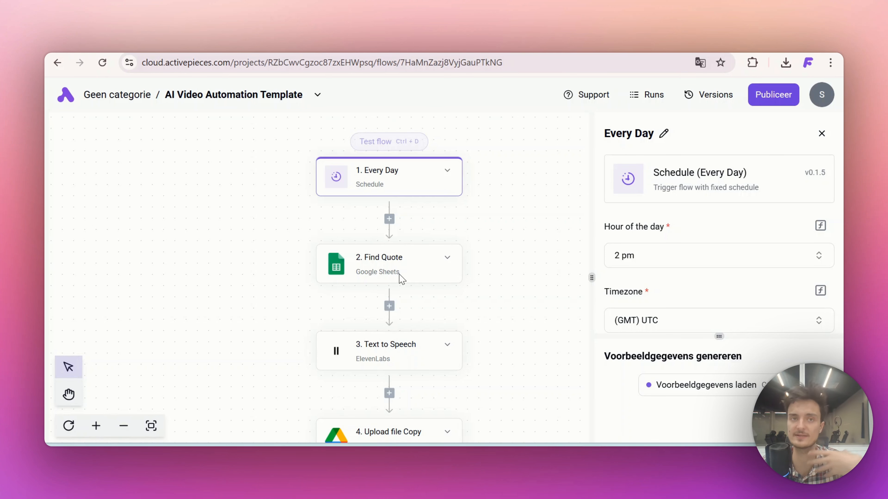
Switch to the Youtube folder in Google Drive and check its general access sharing settings
{"action": "left_click", "coordinate": [182, 45]}
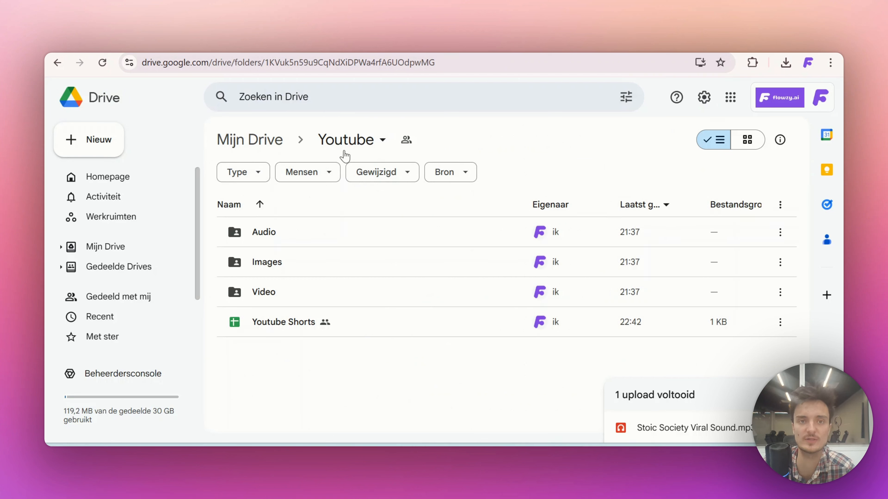
{"action": "left_click", "coordinate": [347, 144]}
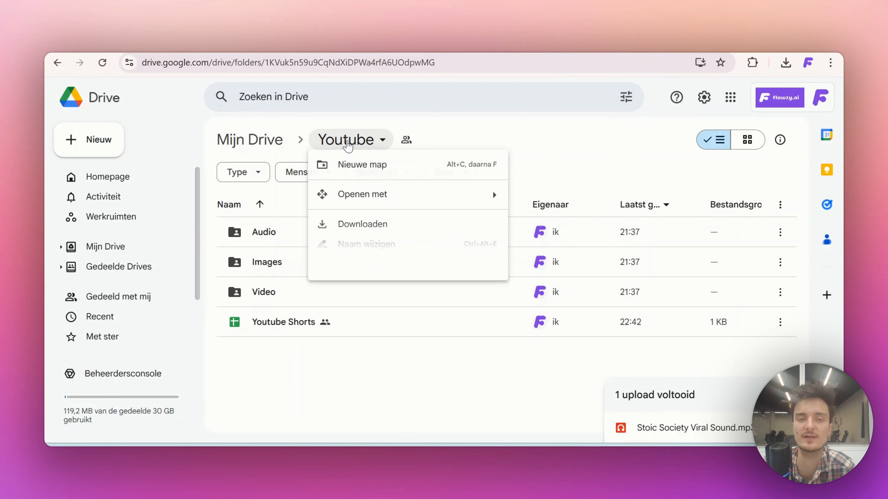
{"action": "mouse_move", "coordinate": [432, 275]}
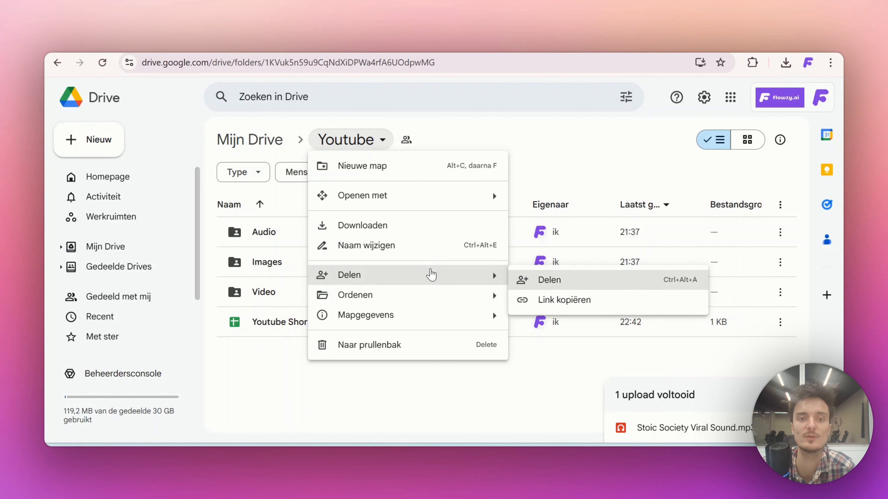
{"action": "left_click", "coordinate": [536, 297]}
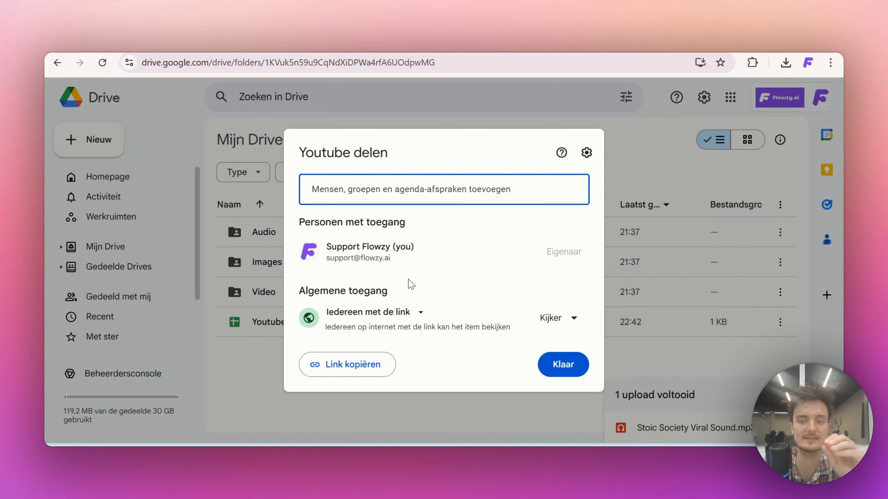
{"action": "left_click", "coordinate": [692, 336]}
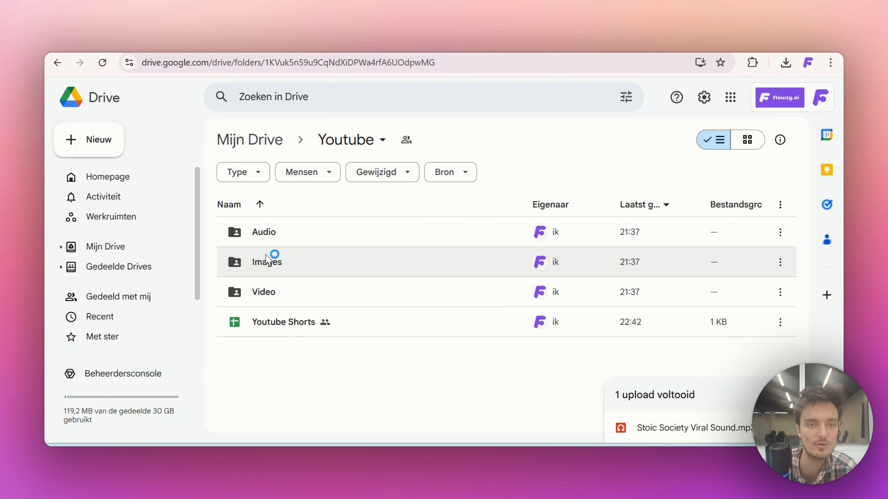
Open the Audio folder and preview the Stoic Society Viral Sound.mp3 file
{"action": "left_click", "coordinate": [265, 241]}
{"action": "double_click", "coordinate": [265, 241]}
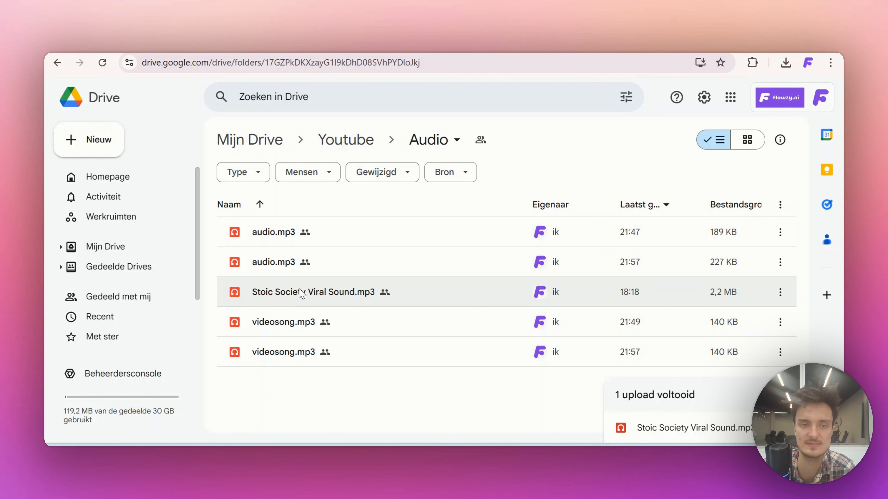
{"action": "left_click", "coordinate": [336, 295]}
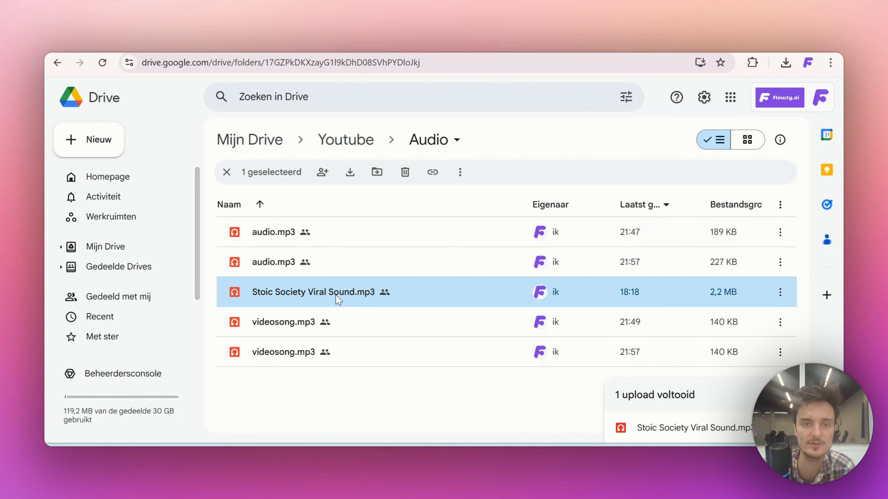
{"action": "double_click", "coordinate": [410, 293]}
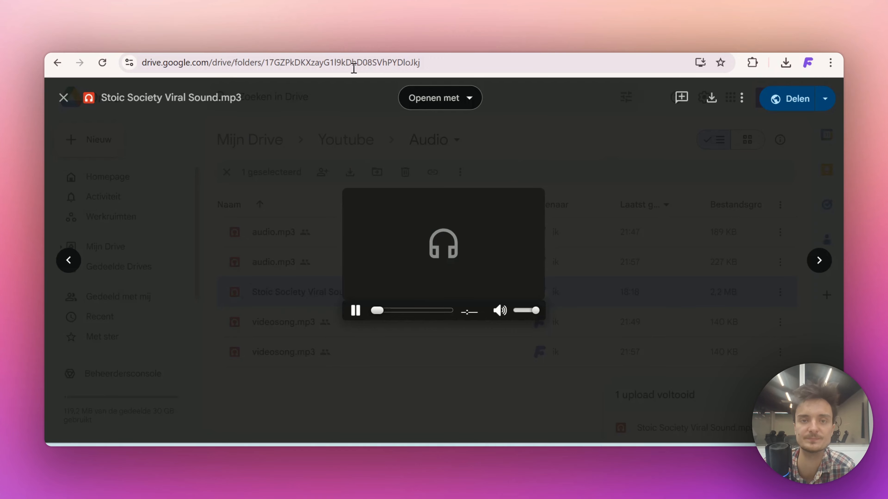
{"action": "left_click", "coordinate": [301, 236]}
Return to the Youtube folder and open the Youtube Shorts spreadsheet
{"action": "left_click", "coordinate": [363, 138]}
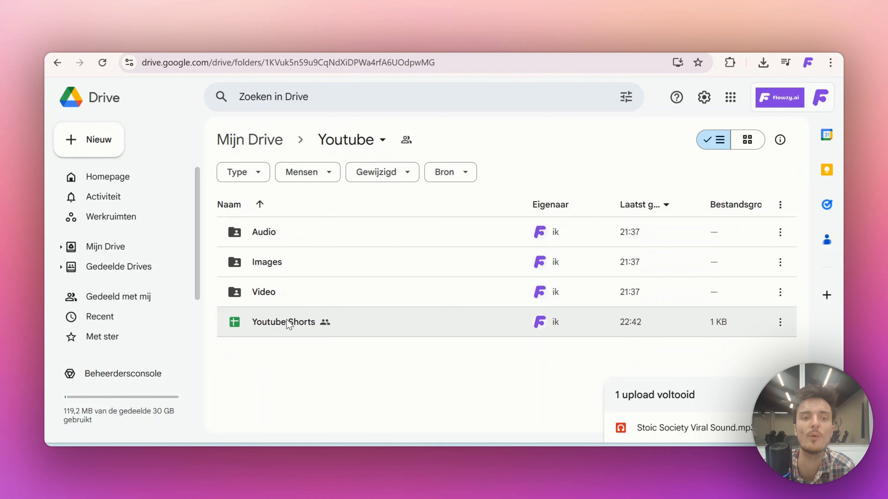
{"action": "double_click", "coordinate": [288, 323]}
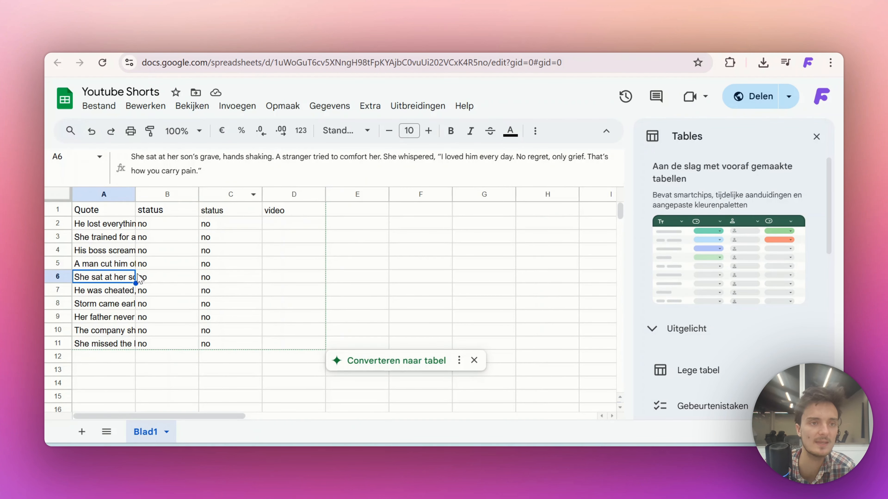
{"action": "left_click", "coordinate": [188, 267]}
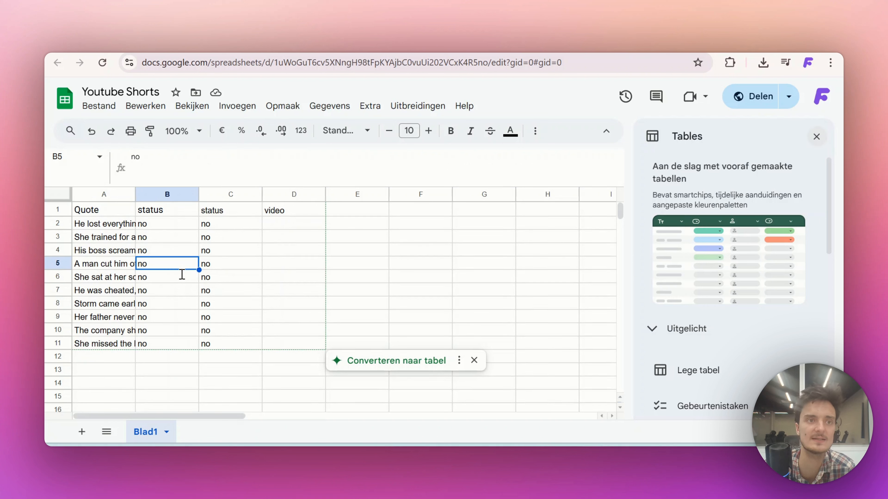
Rename the column header in cell C1 to "viral sound"
{"action": "left_click", "coordinate": [99, 211]}
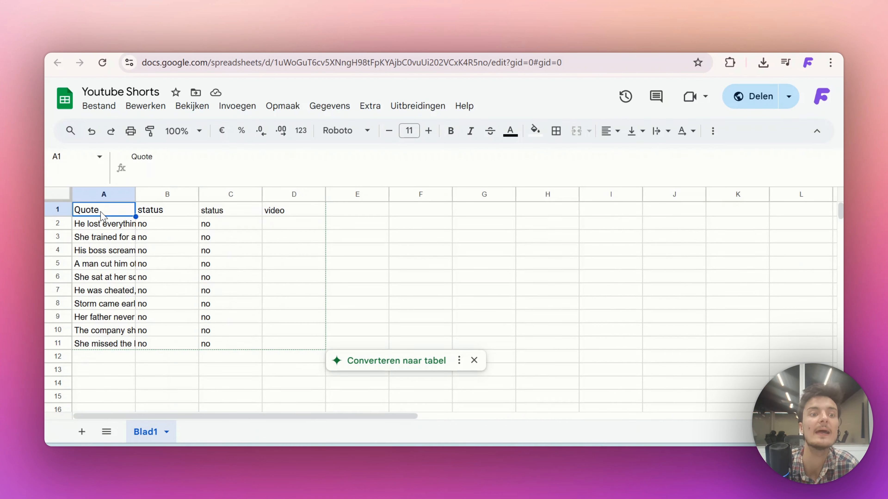
{"action": "key", "text": "Right"}
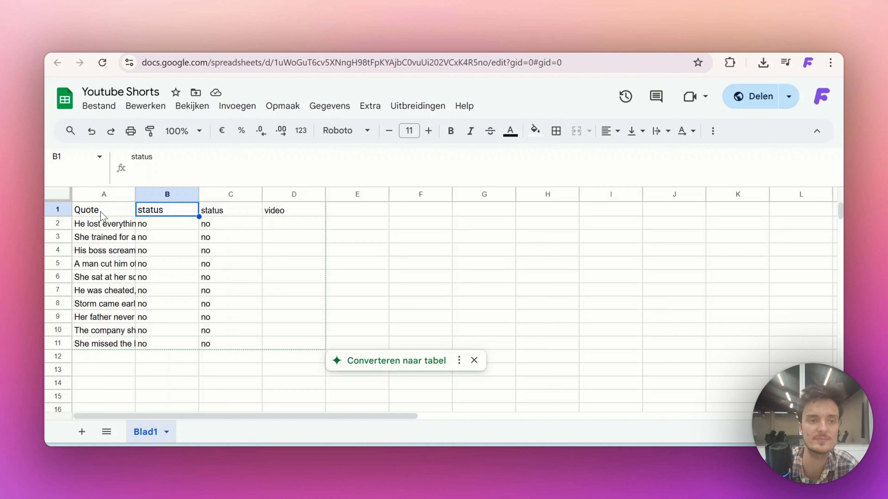
{"action": "key", "text": "Right"}
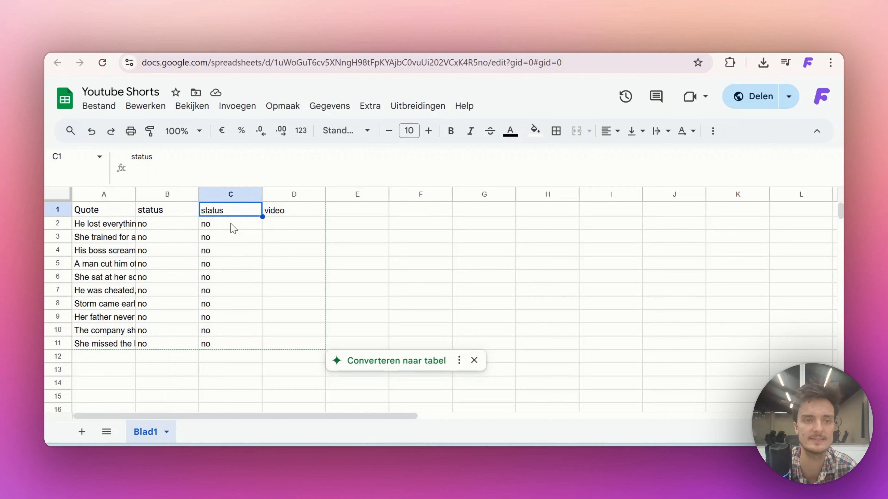
{"action": "type", "text": "viral sound"}
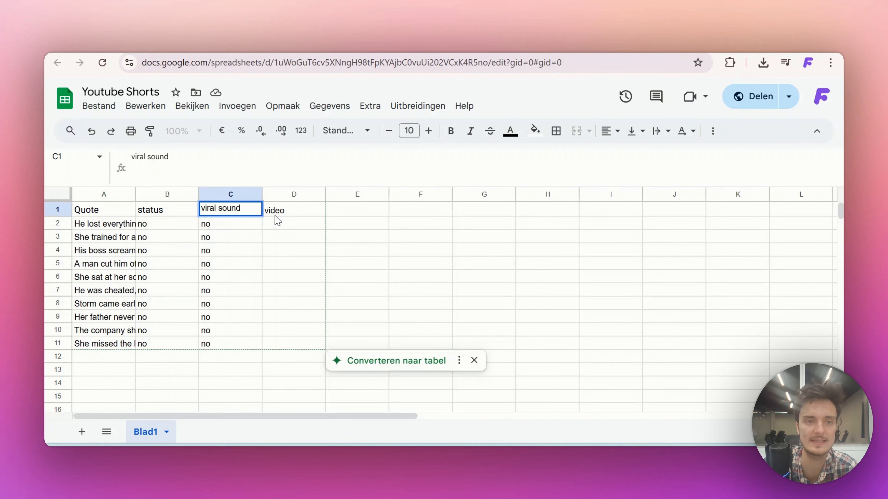
{"action": "left_click", "coordinate": [275, 215]}
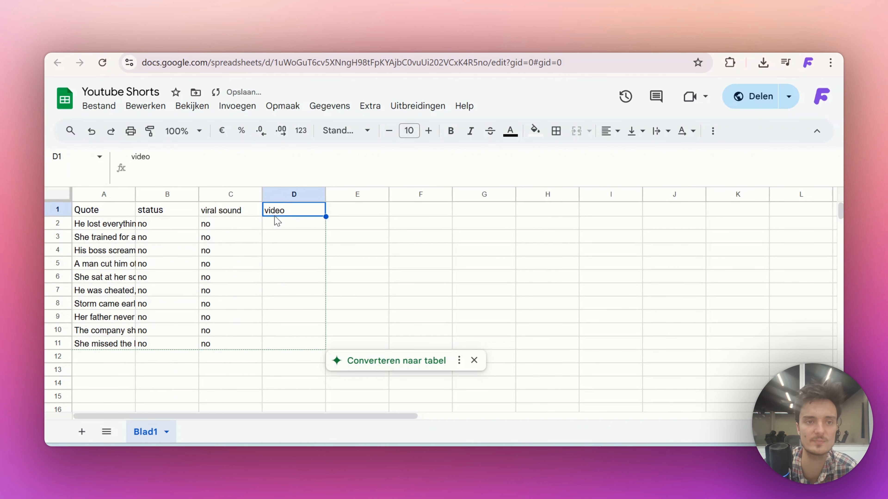
{"action": "left_click", "coordinate": [252, 226]}
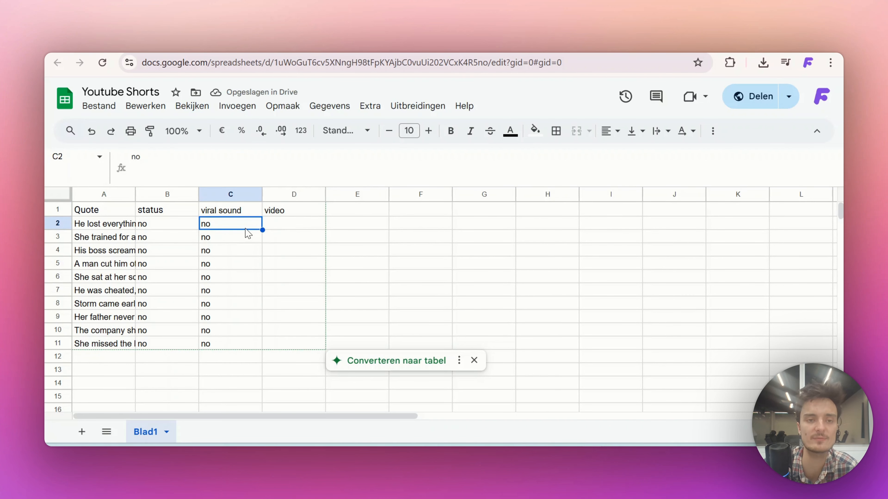
Open the Audio folder in Google Drive and copy the sharing link of Stoic Society Viral Sound.mp3
{"action": "key", "text": "ctrl+Tab"}
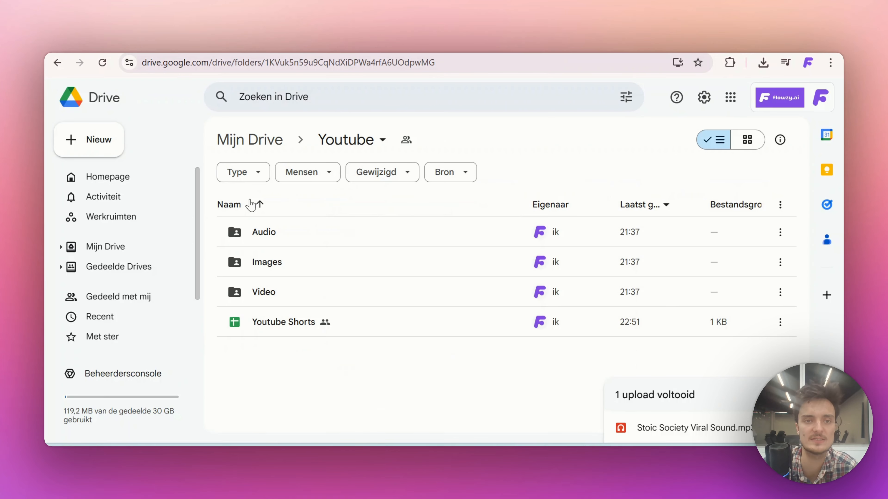
{"action": "double_click", "coordinate": [271, 233]}
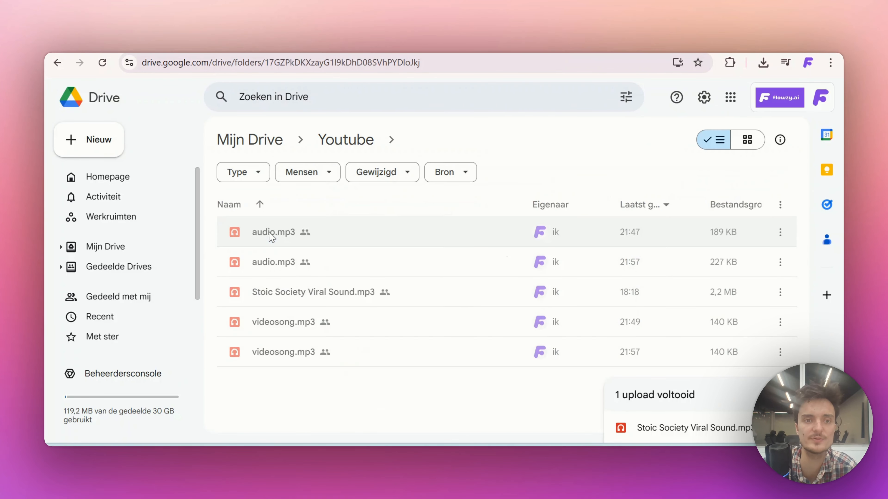
{"action": "double_click", "coordinate": [315, 294]}
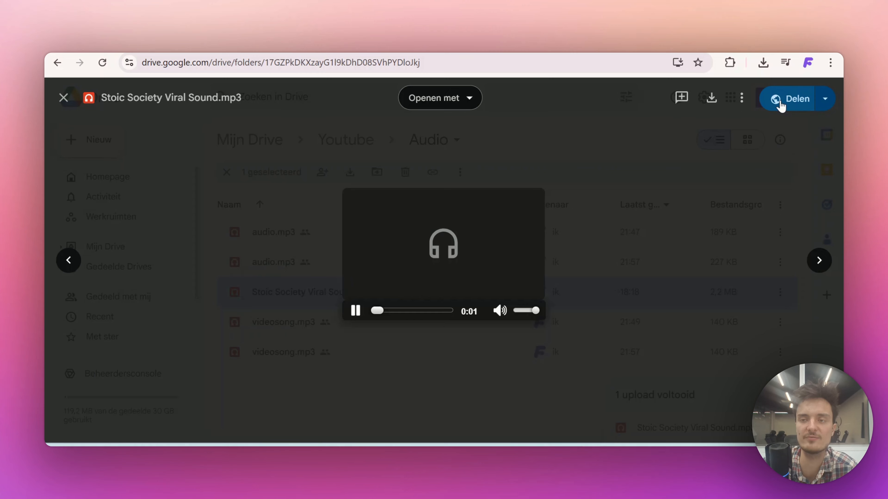
{"action": "left_click", "coordinate": [782, 104]}
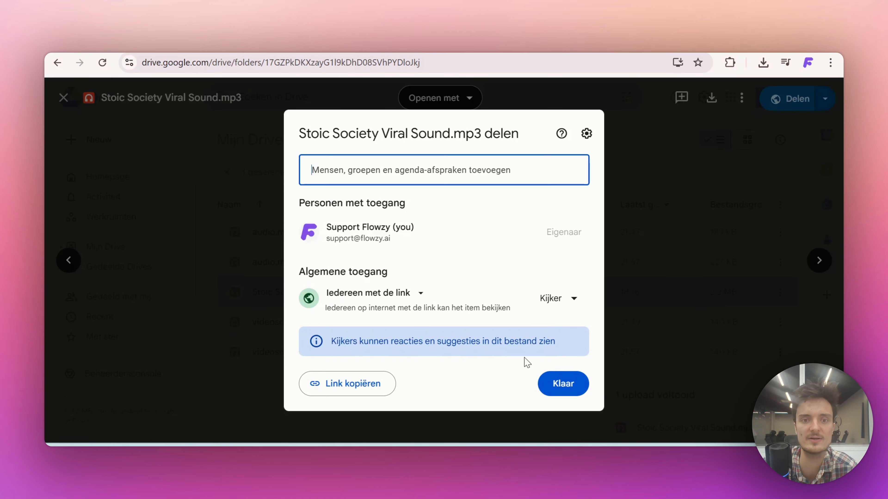
{"action": "left_click", "coordinate": [357, 393]}
{"action": "left_click", "coordinate": [679, 162]}
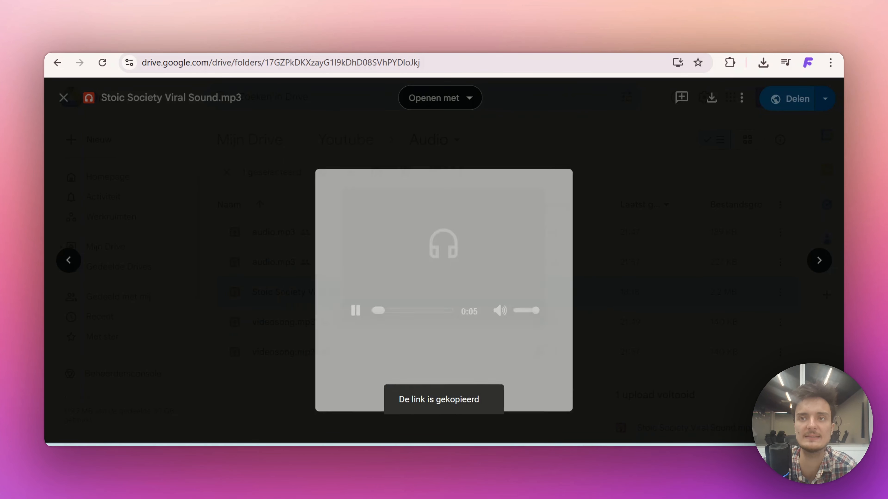
Paste the audio sharing link into a new browser tab's address and copy only its file ID; stop the audio preview
{"action": "left_click", "coordinate": [521, 49]}
{"action": "left_click", "coordinate": [449, 65]}
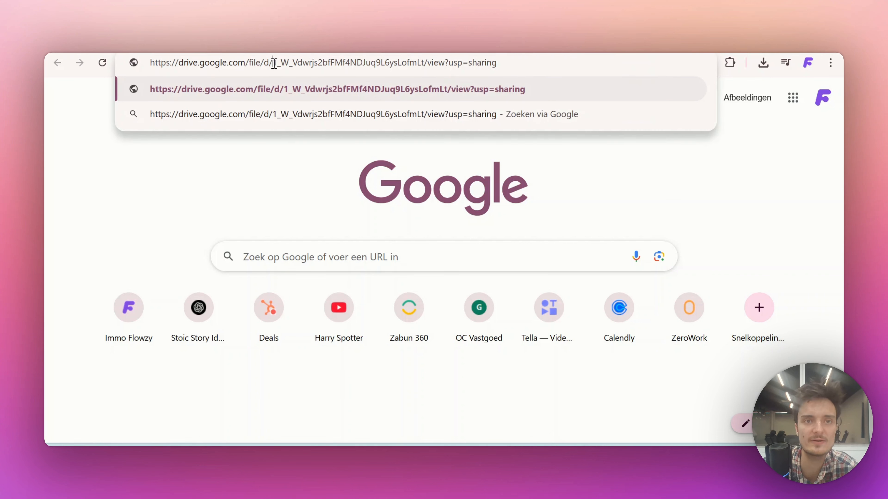
{"action": "left_click_drag", "start_coordinate": [274, 63], "coordinate": [423, 63]}
{"action": "key", "text": "ctrl+c"}
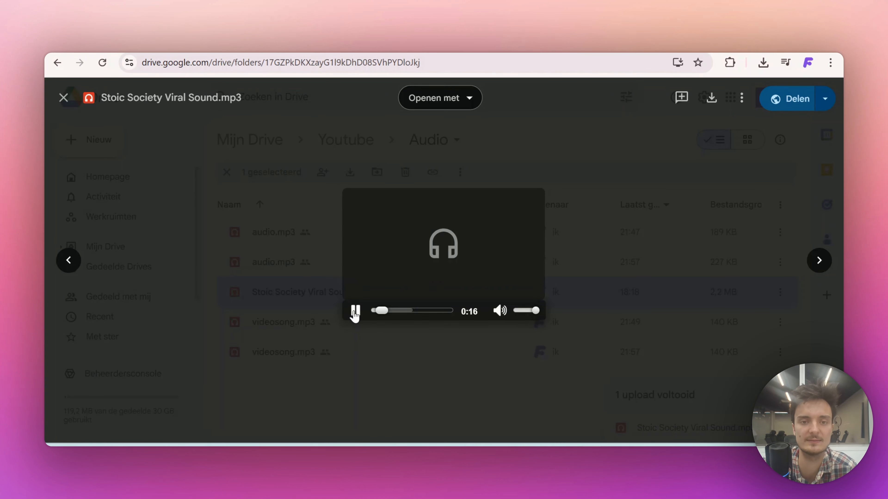
{"action": "left_click", "coordinate": [355, 314]}
{"action": "left_click", "coordinate": [404, 383]}
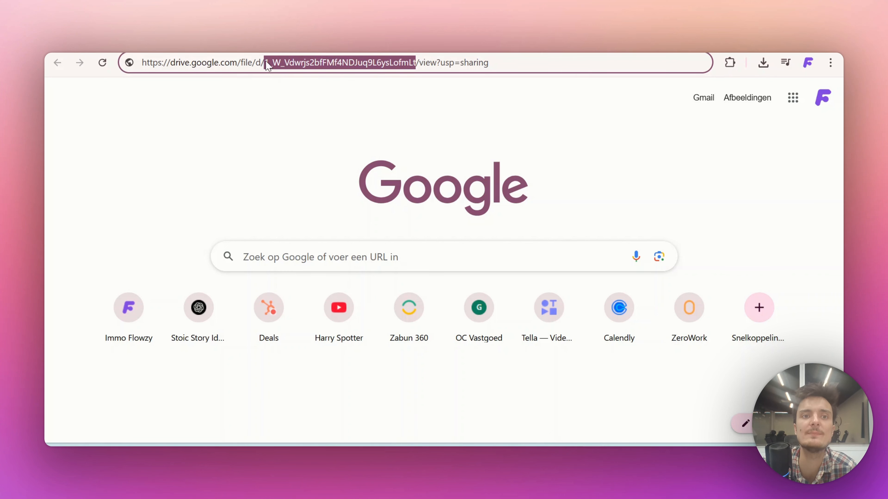
Replace cell C2 of the Youtube Shorts spreadsheet with the copied audio file ID and fill it down through C11
{"action": "key", "text": "ctrl+Tab"}
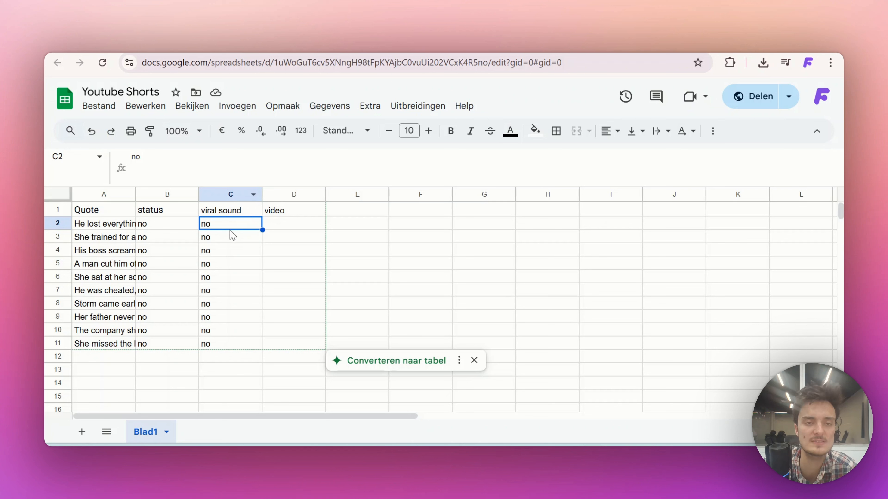
{"action": "key", "text": "ctrl+v"}
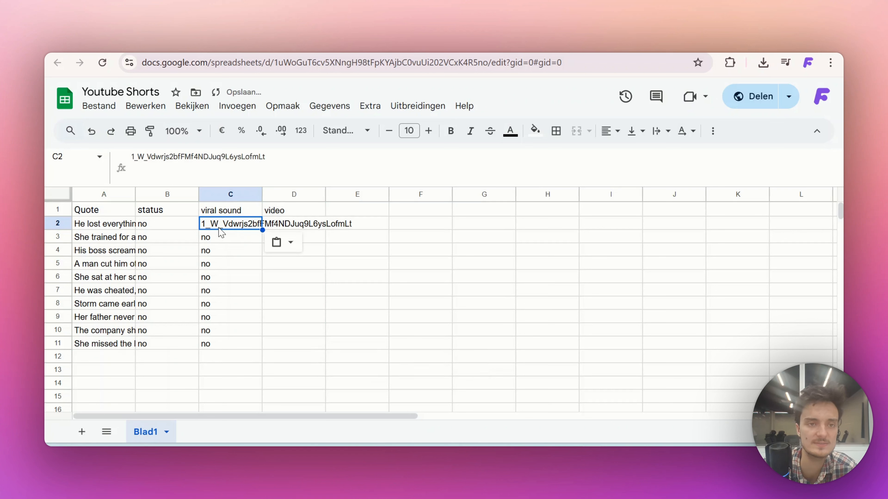
{"action": "key", "text": "Return"}
{"action": "key", "text": "Return"}
{"action": "left_click", "coordinate": [222, 225]}
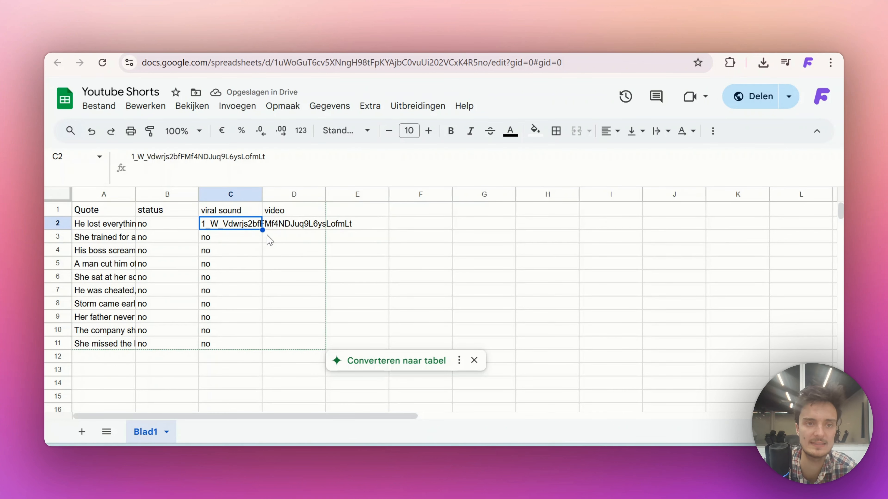
{"action": "left_click_drag", "start_coordinate": [261, 229], "coordinate": [251, 344]}
{"action": "key", "text": "Left"}
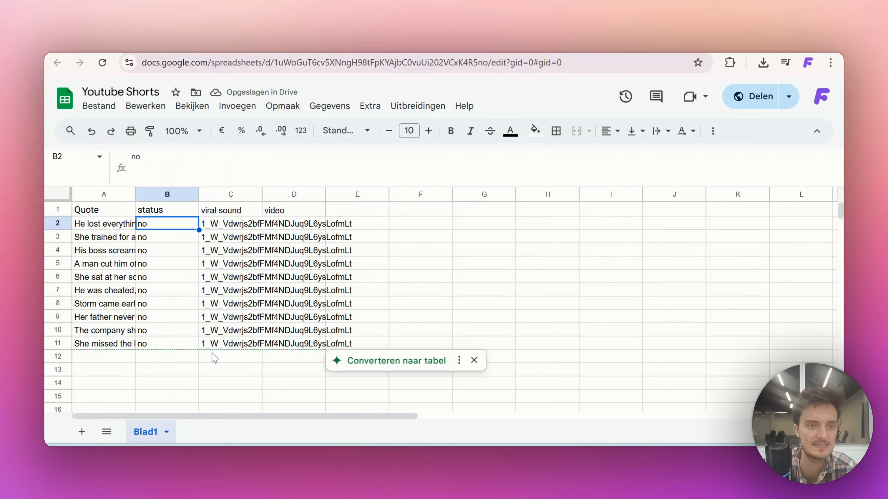
Review the stoic story prompt and generated stories in ChatGPT, plus the prompt's copy in the Links notes
{"action": "key", "text": "Left"}
{"action": "key", "text": "Down"}
{"action": "key", "text": "Down"}
{"action": "key", "text": "Down"}
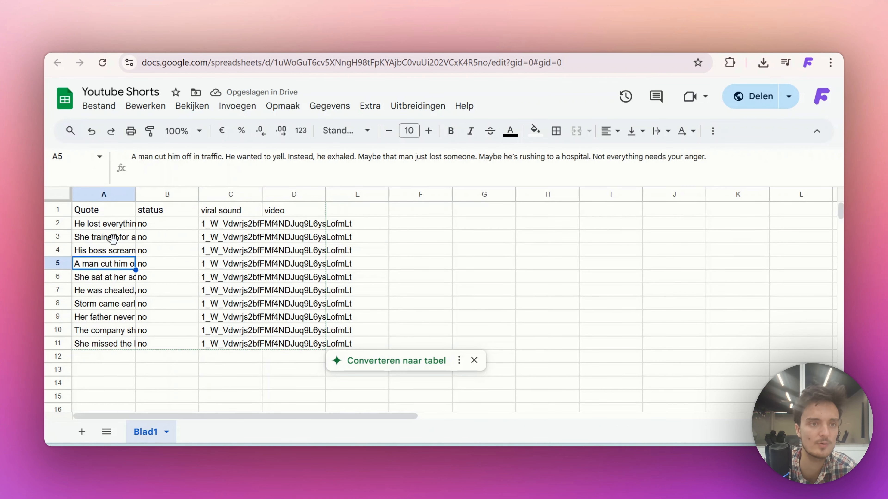
{"action": "left_click", "coordinate": [538, 49]}
{"action": "scroll", "coordinate": [432, 220], "scroll_direction": "up", "scroll_amount": 3}
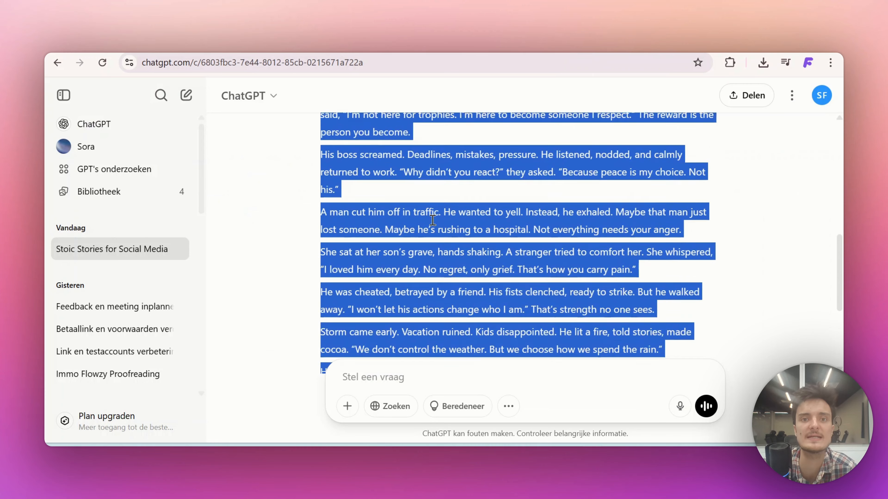
{"action": "scroll", "coordinate": [432, 220], "scroll_direction": "up", "scroll_amount": 6}
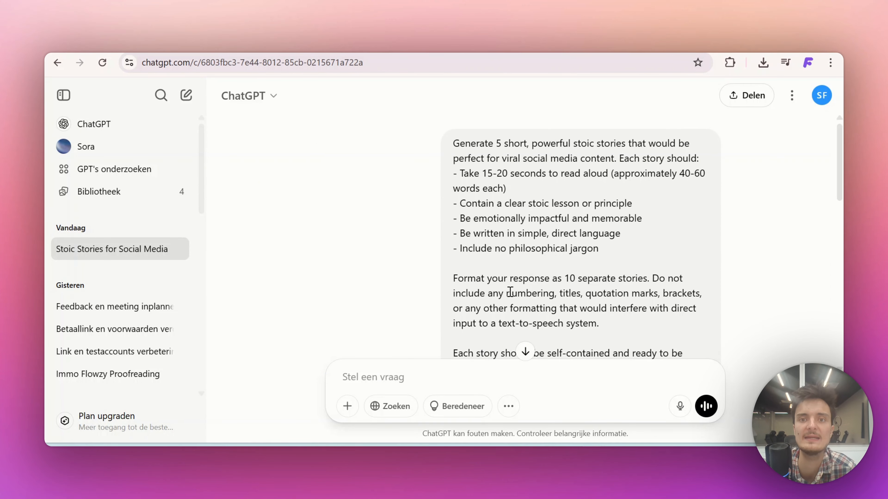
{"action": "scroll", "coordinate": [510, 292], "scroll_direction": "down", "scroll_amount": 10}
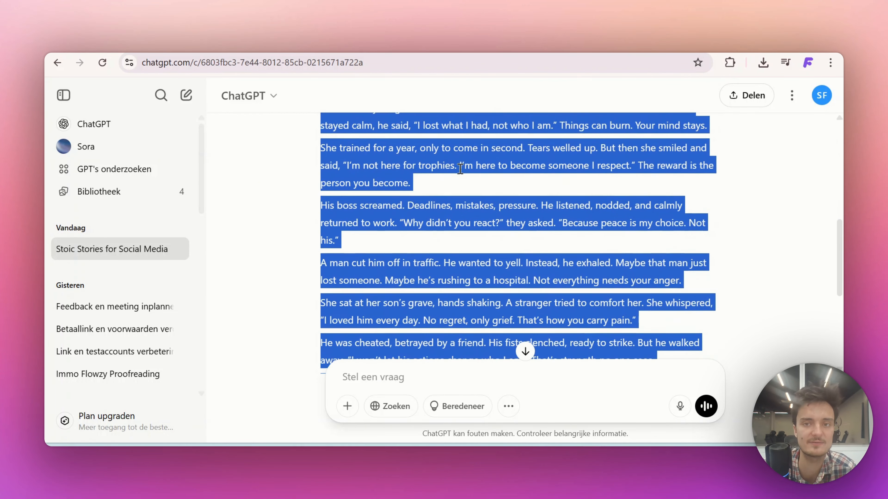
{"action": "scroll", "coordinate": [460, 169], "scroll_direction": "up", "scroll_amount": 10}
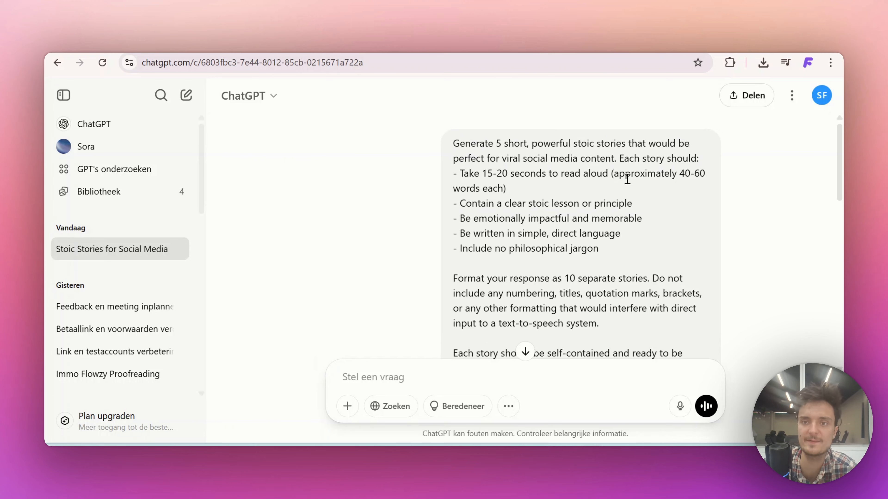
{"action": "scroll", "coordinate": [712, 169], "scroll_direction": "down", "scroll_amount": 10}
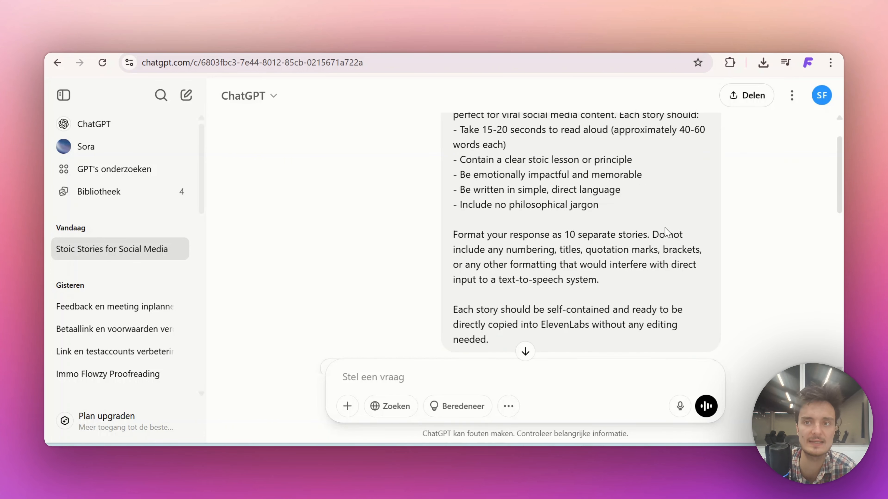
{"action": "key", "text": "alt+Tab"}
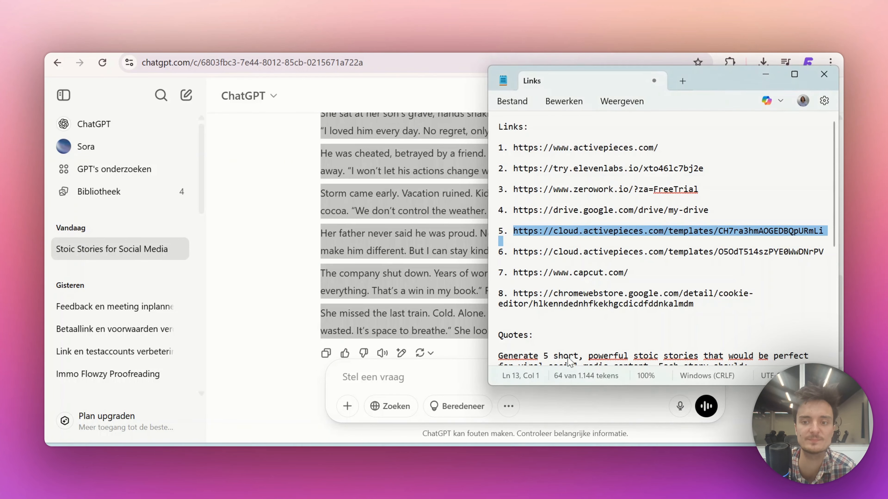
{"action": "scroll", "coordinate": [623, 285], "scroll_direction": "down", "scroll_amount": 10}
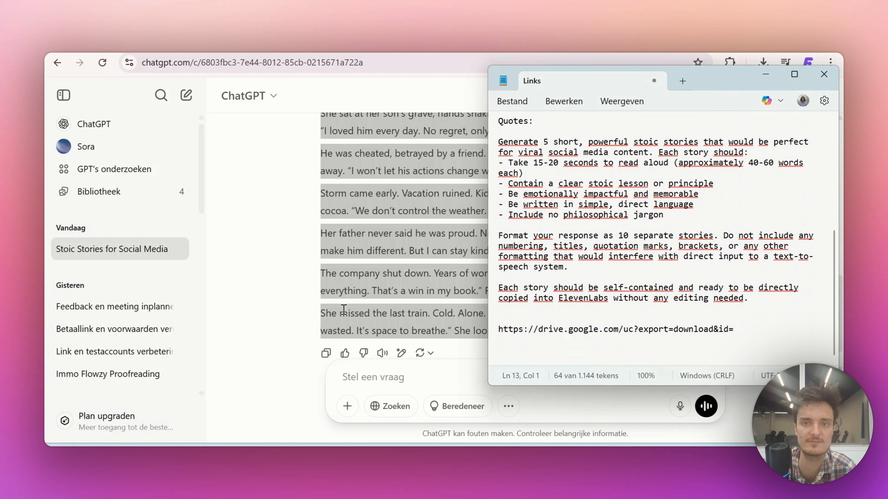
{"action": "left_click", "coordinate": [387, 237]}
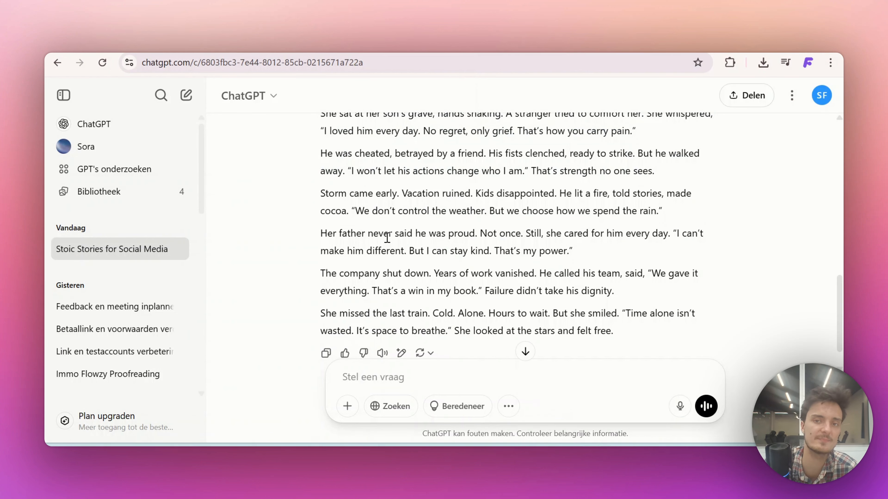
Return to the Youtube Shorts spreadsheet and look through the stories in the Quote column
{"action": "key", "text": "ctrl+Tab"}
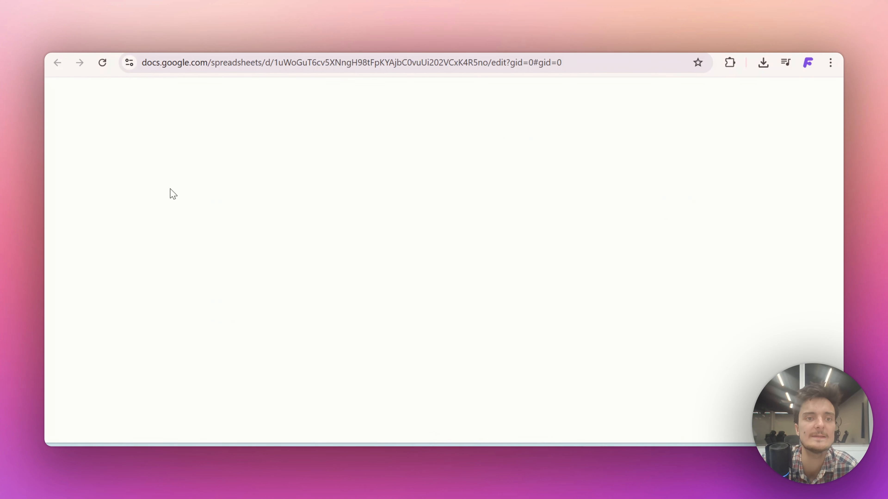
{"action": "key", "text": "Up"}
{"action": "key", "text": "Up"}
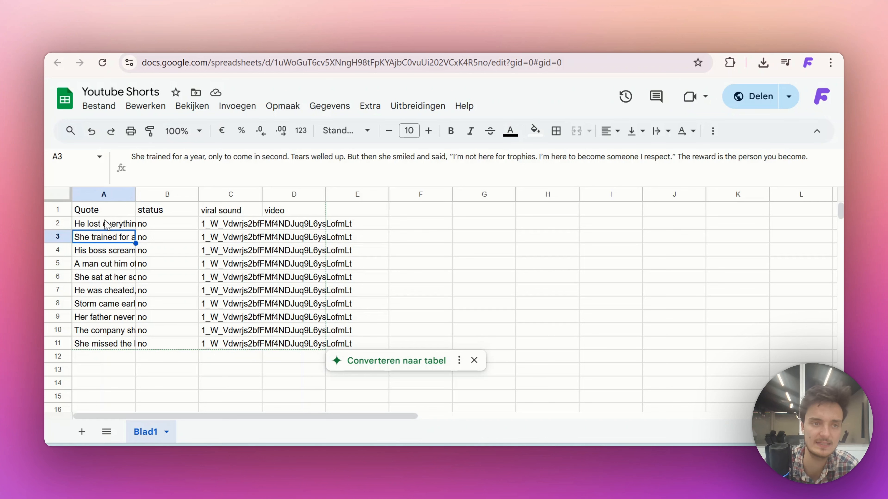
{"action": "key", "text": "Down"}
{"action": "key", "text": "Down"}
{"action": "key", "text": "Down"}
{"action": "key", "text": "Down"}
{"action": "key", "text": "Down"}
{"action": "key", "text": "Down"}
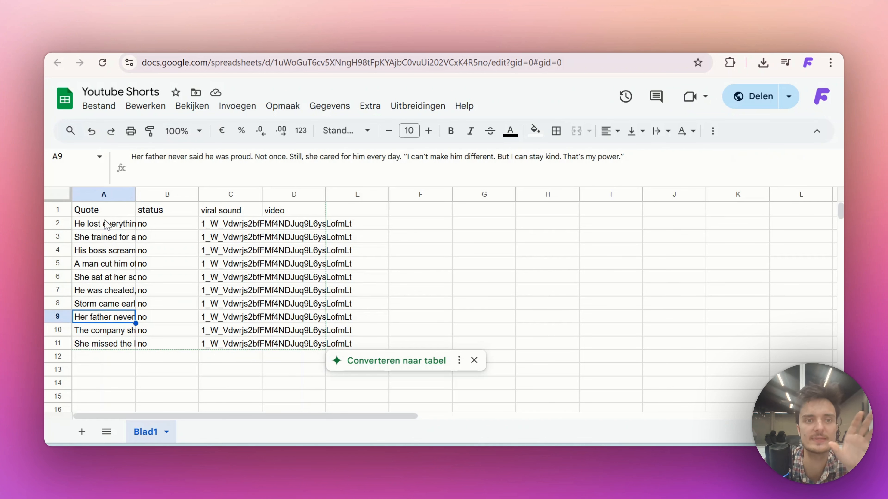
{"action": "key", "text": "Down"}
{"action": "key", "text": "Down"}
{"action": "key", "text": "Down"}
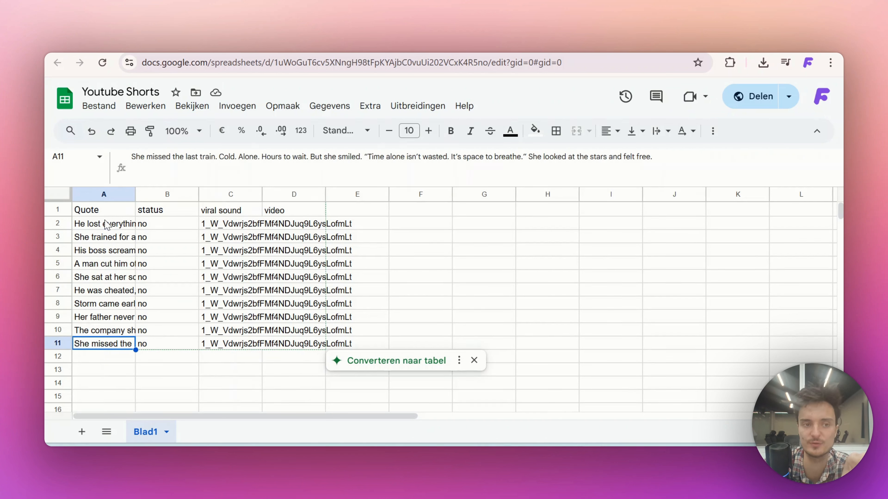
{"action": "key", "text": "Up"}
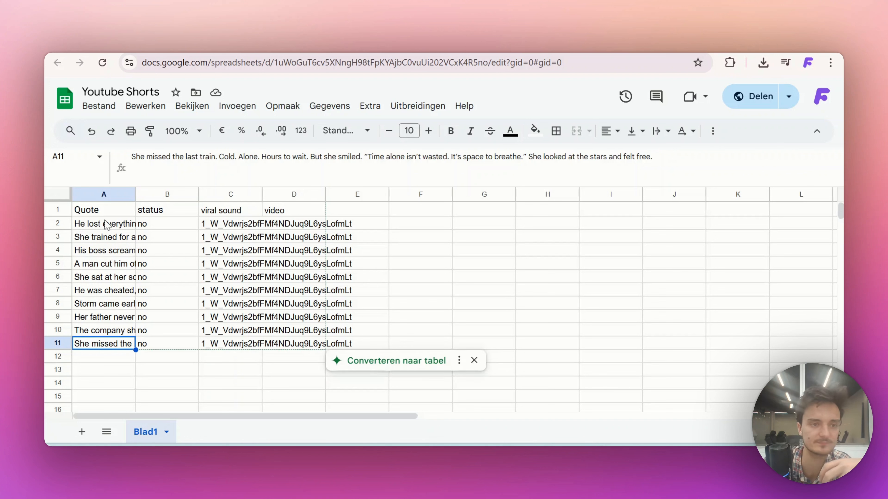
{"action": "key", "text": "Up"}
{"action": "key", "text": "Down"}
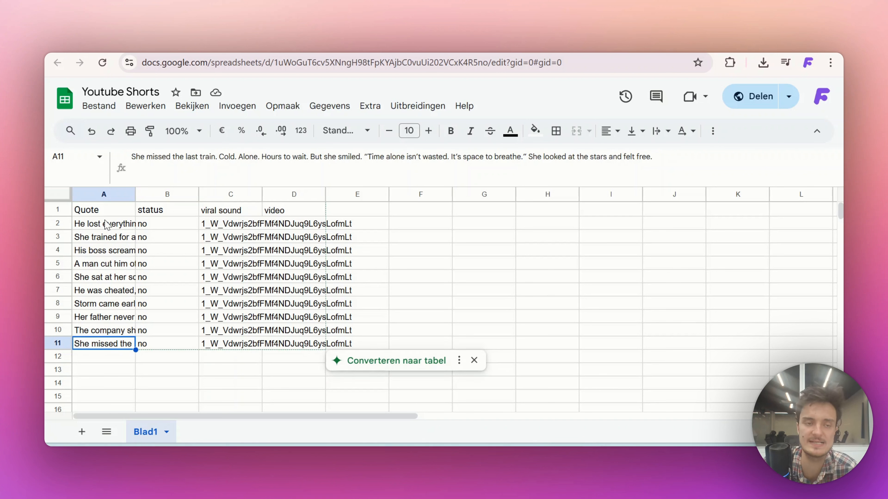
Examine the status and video columns beside the quotes in the spreadsheet
{"action": "left_click", "coordinate": [151, 227]}
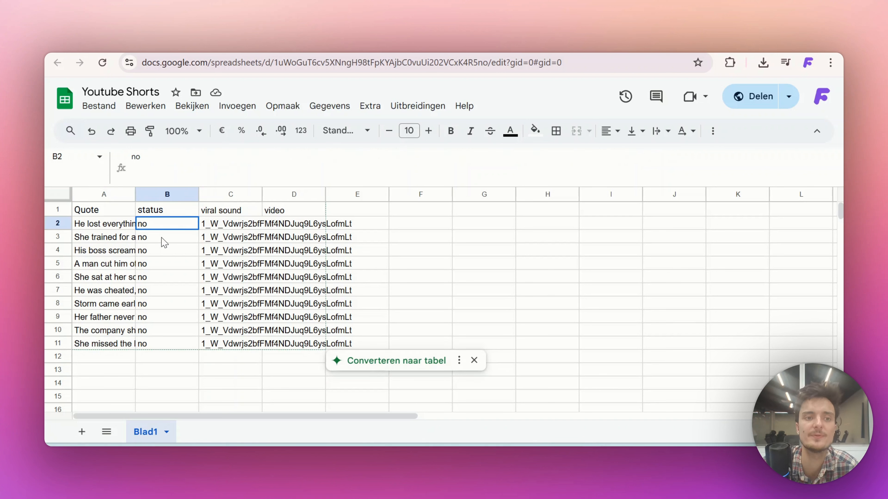
{"action": "left_click_drag", "start_coordinate": [162, 238], "coordinate": [168, 240]}
{"action": "left_click", "coordinate": [282, 234]}
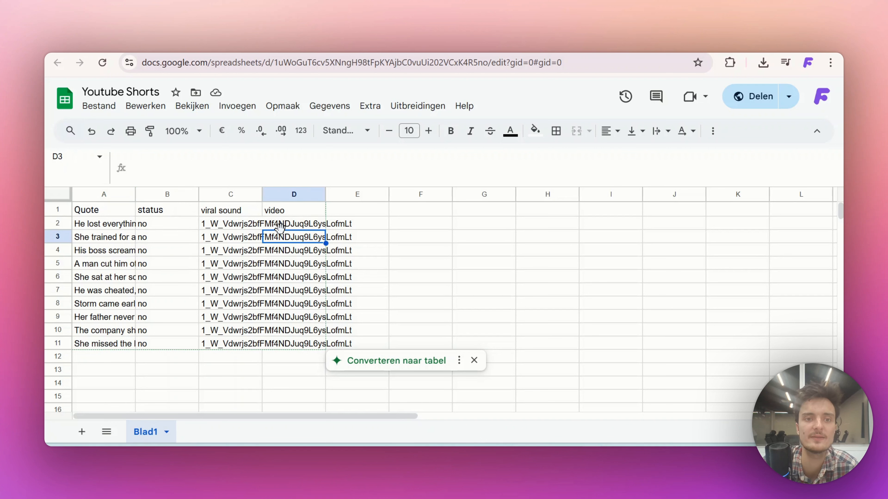
{"action": "key", "text": "Down"}
{"action": "key", "text": "Down"}
{"action": "key", "text": "Down"}
{"action": "key", "text": "Down"}
{"action": "key", "text": "Down"}
{"action": "key", "text": "Down"}
{"action": "key", "text": "Down"}
{"action": "key", "text": "Down"}
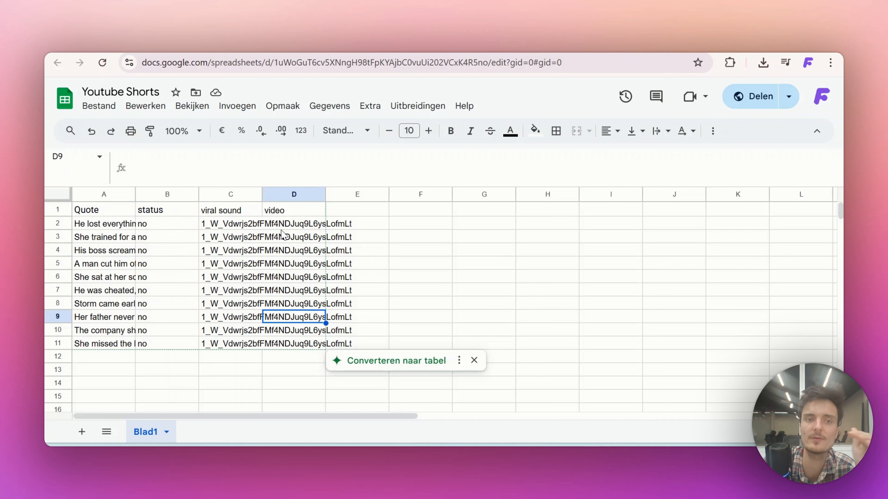
{"action": "key", "text": "Left"}
{"action": "key", "text": "Left"}
{"action": "key", "text": "Up"}
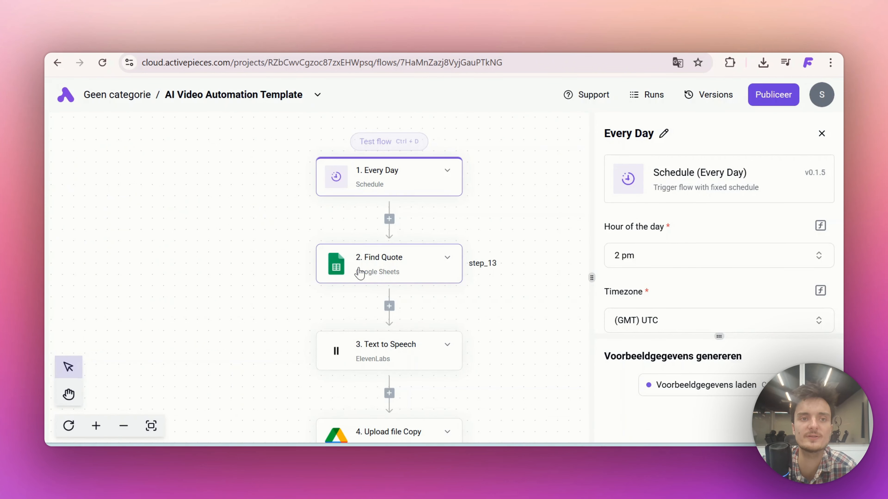
Create and save a Google Sheets connection for the Find Quote step, authorised with the support Google account
{"action": "left_click", "coordinate": [360, 273]}
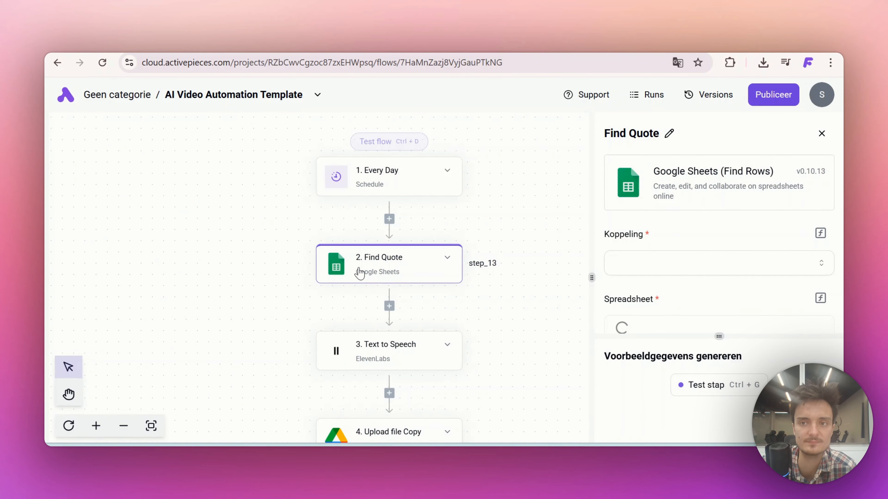
{"action": "scroll", "coordinate": [670, 232], "scroll_direction": "down", "scroll_amount": 1}
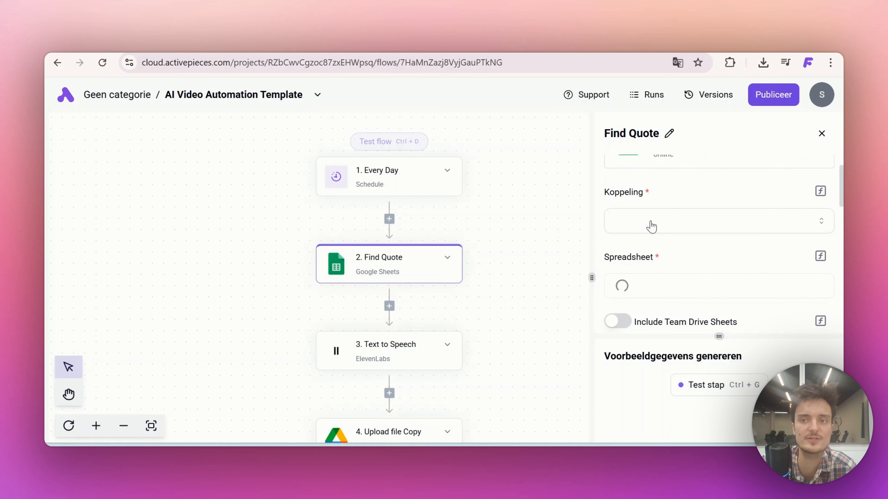
{"action": "left_click", "coordinate": [637, 215]}
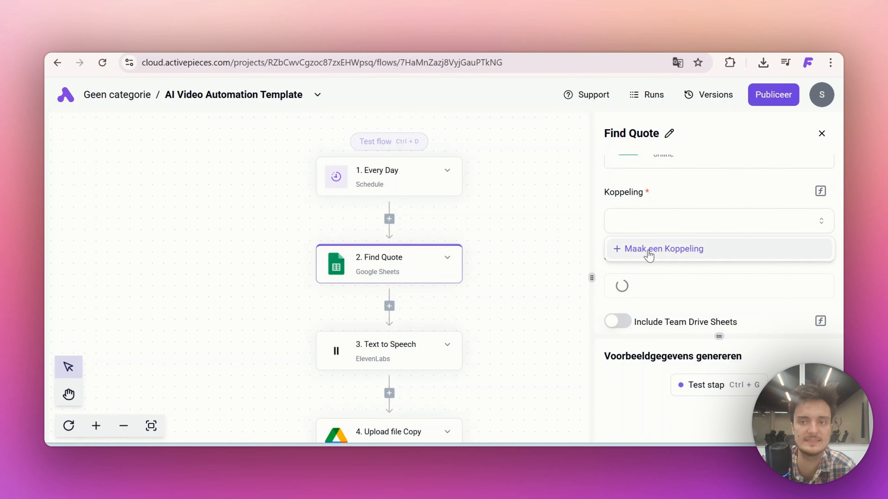
{"action": "left_click", "coordinate": [648, 249]}
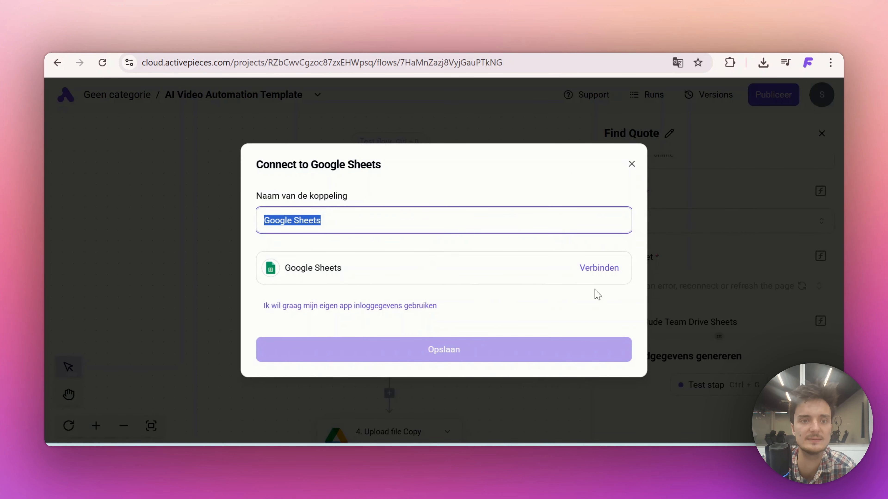
{"action": "left_click", "coordinate": [600, 270]}
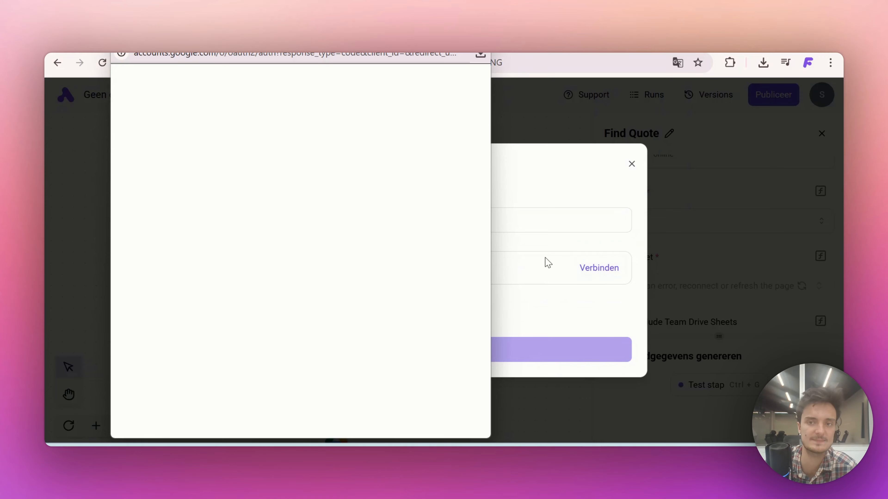
{"action": "left_click", "coordinate": [352, 157]}
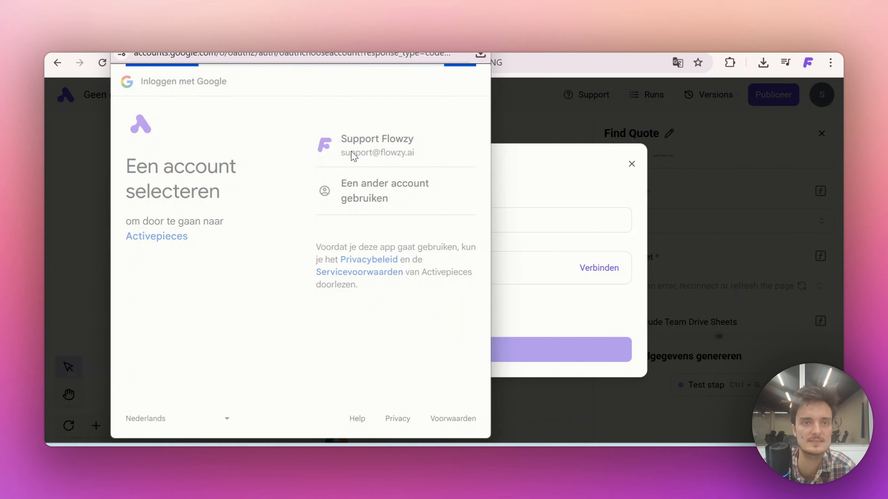
{"action": "left_click", "coordinate": [430, 370]}
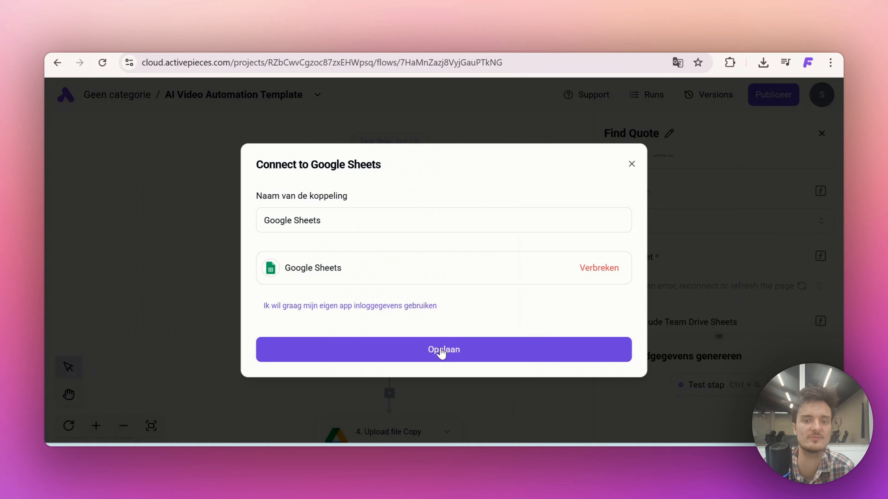
{"action": "left_click", "coordinate": [440, 350]}
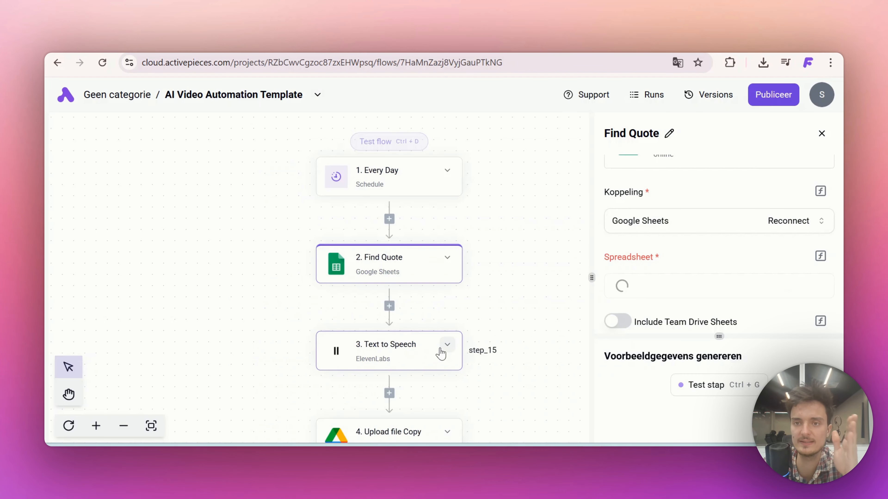
Choose the Youtube Shorts spreadsheet and its Blad1 sheet as the source of the Find Quote step
{"action": "scroll", "coordinate": [681, 222], "scroll_direction": "down", "scroll_amount": 1}
{"action": "scroll", "coordinate": [680, 222], "scroll_direction": "down", "scroll_amount": 1}
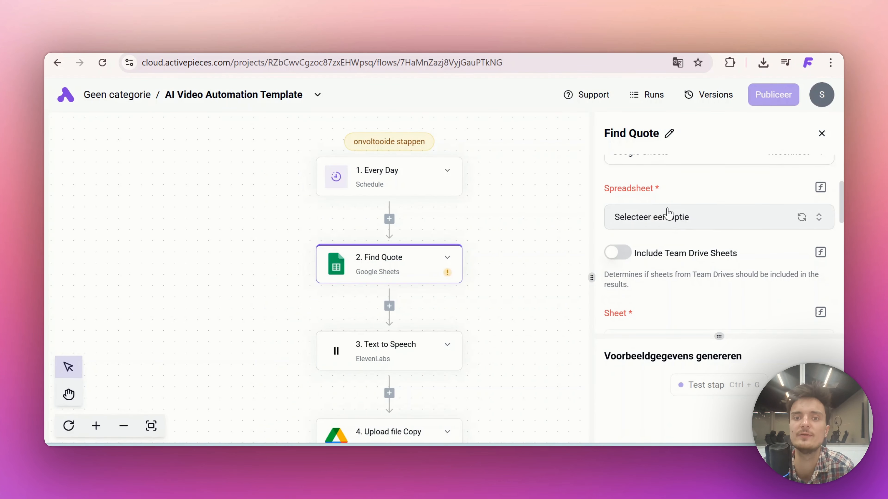
{"action": "left_click", "coordinate": [658, 218]}
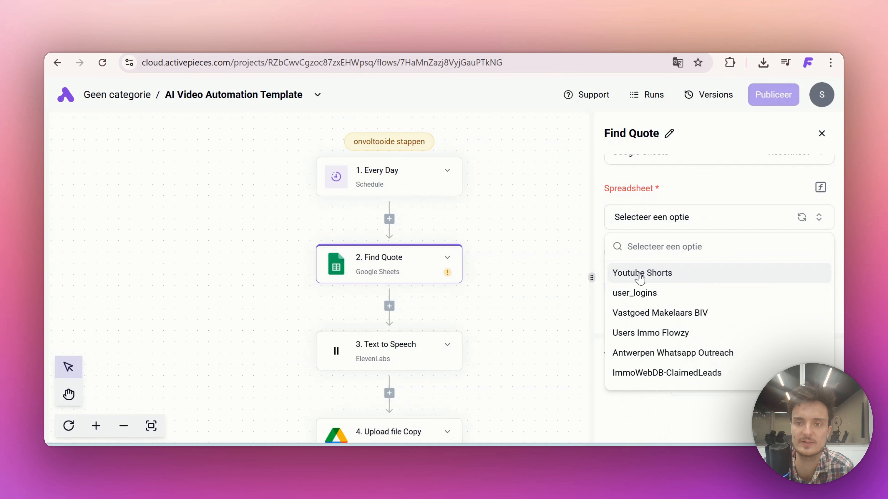
{"action": "left_click", "coordinate": [640, 274]}
{"action": "scroll", "coordinate": [656, 264], "scroll_direction": "down", "scroll_amount": 3}
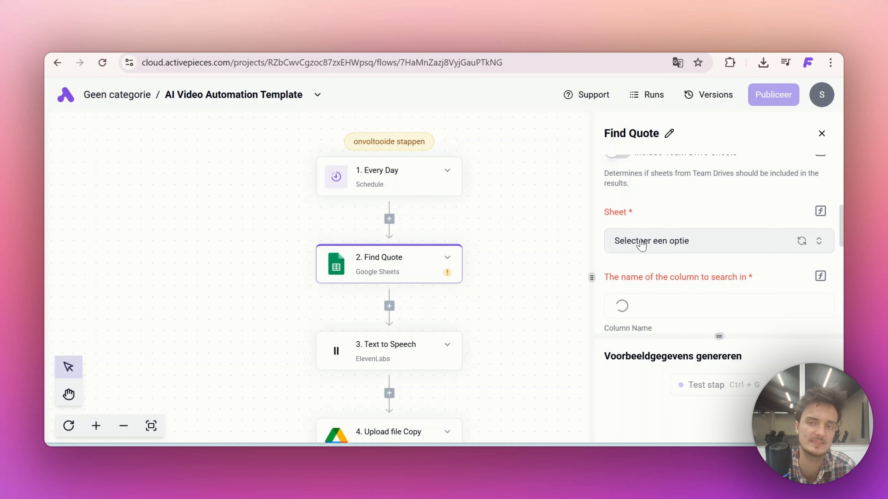
{"action": "left_click", "coordinate": [641, 244]}
{"action": "left_click", "coordinate": [624, 297]}
Set the Find Quote search column to status and check that column in the Youtube Shorts spreadsheet
{"action": "scroll", "coordinate": [643, 251], "scroll_direction": "down", "scroll_amount": 3}
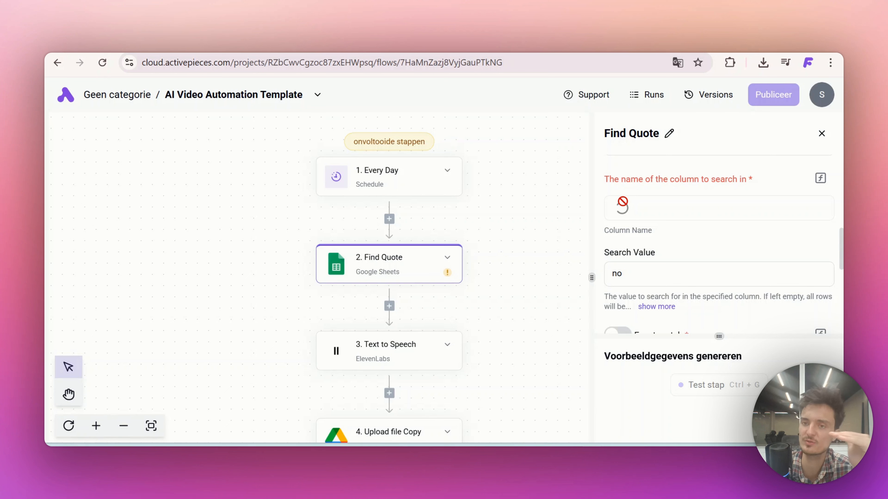
{"action": "left_click", "coordinate": [626, 209]}
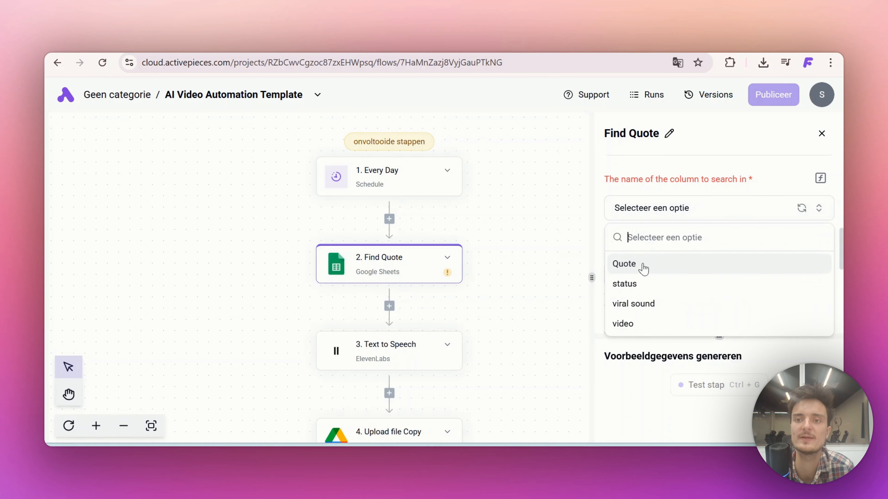
{"action": "left_click", "coordinate": [630, 286]}
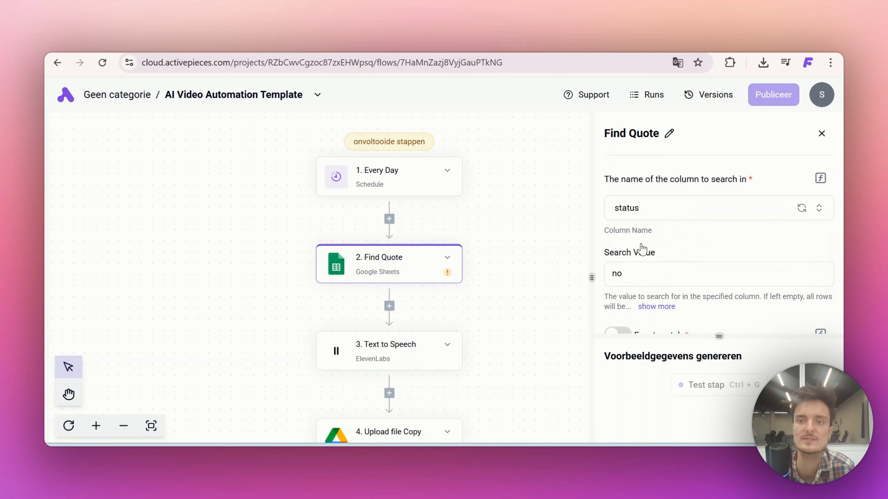
{"action": "left_click", "coordinate": [216, 46]}
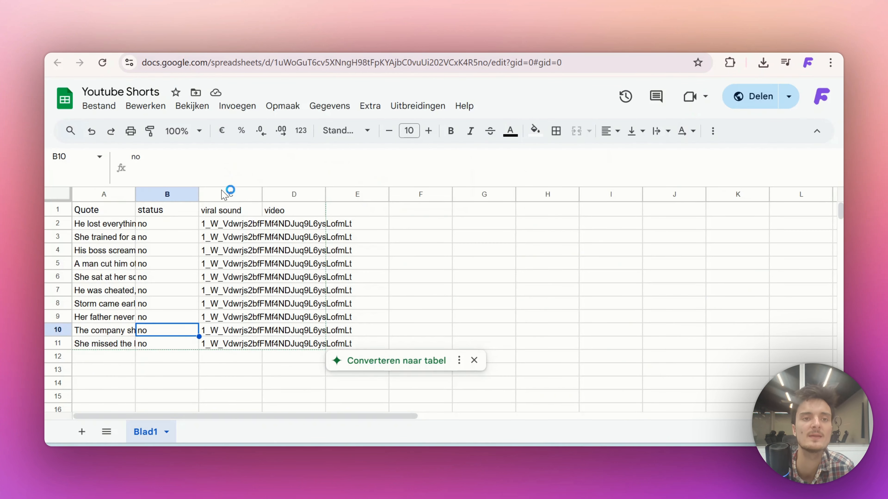
{"action": "left_click", "coordinate": [162, 224]}
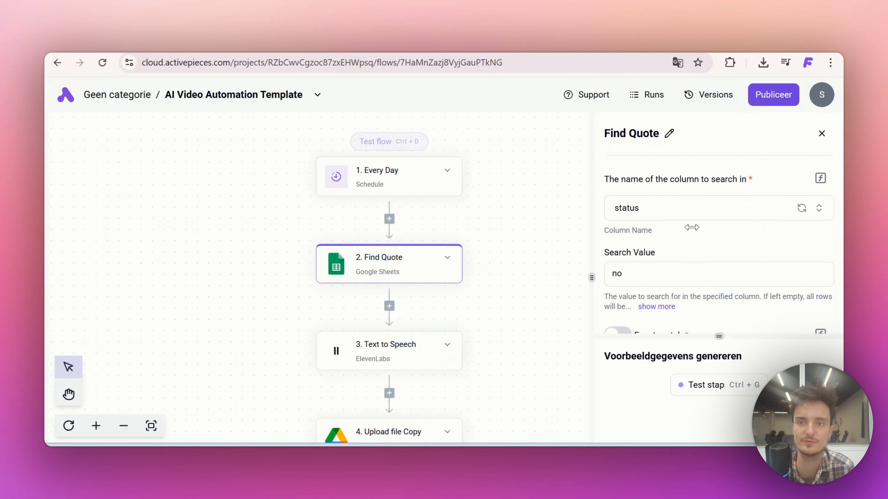
Test the Find Quote step and load sample data for the Every Day trigger
{"action": "scroll", "coordinate": [691, 228], "scroll_direction": "down", "scroll_amount": 5}
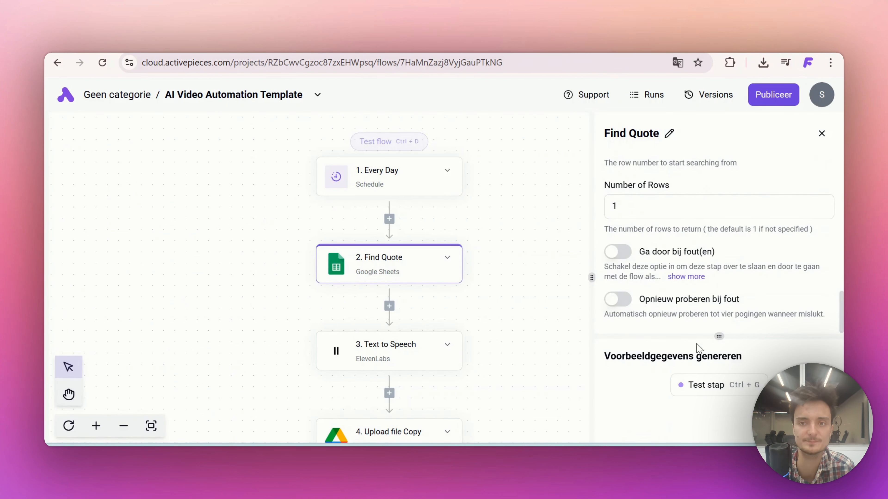
{"action": "left_click", "coordinate": [701, 385]}
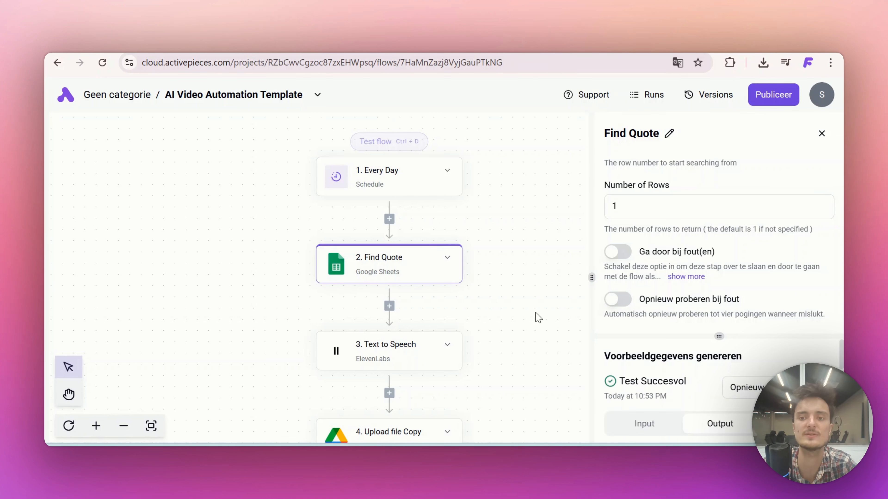
{"action": "left_click", "coordinate": [356, 188]}
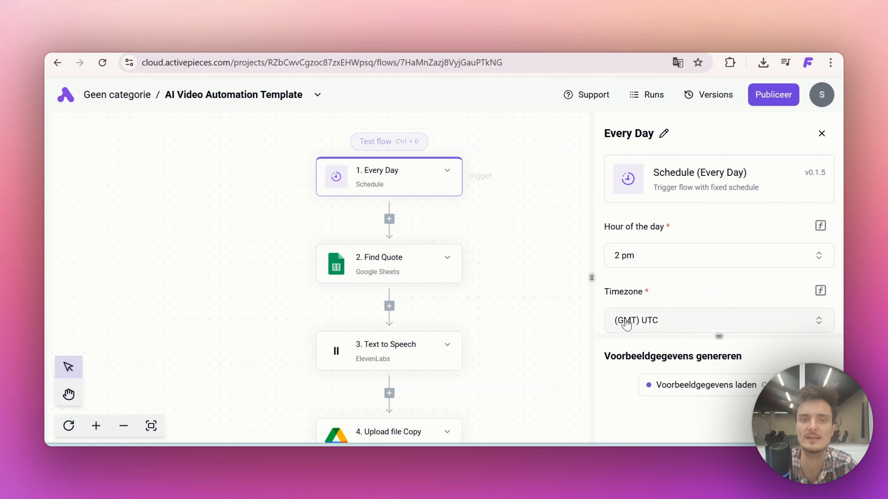
{"action": "left_click", "coordinate": [674, 386]}
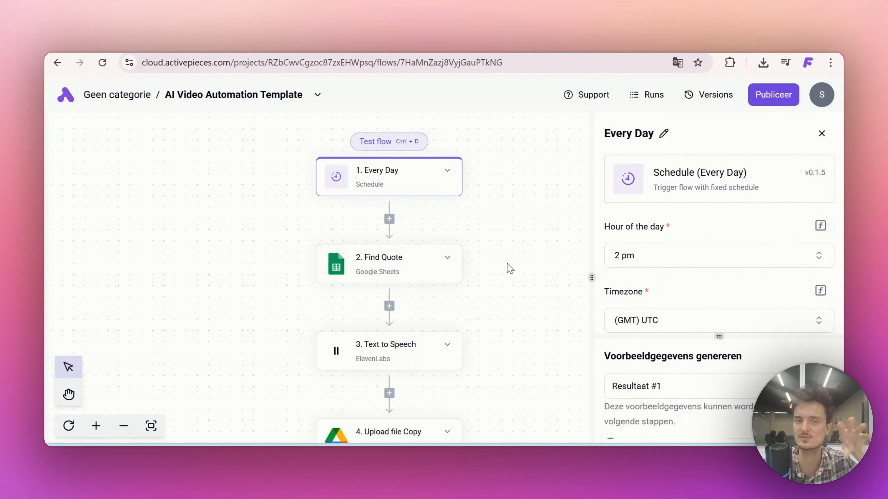
Examine the row and values in the Find Quote step's test output
{"action": "left_click", "coordinate": [337, 279]}
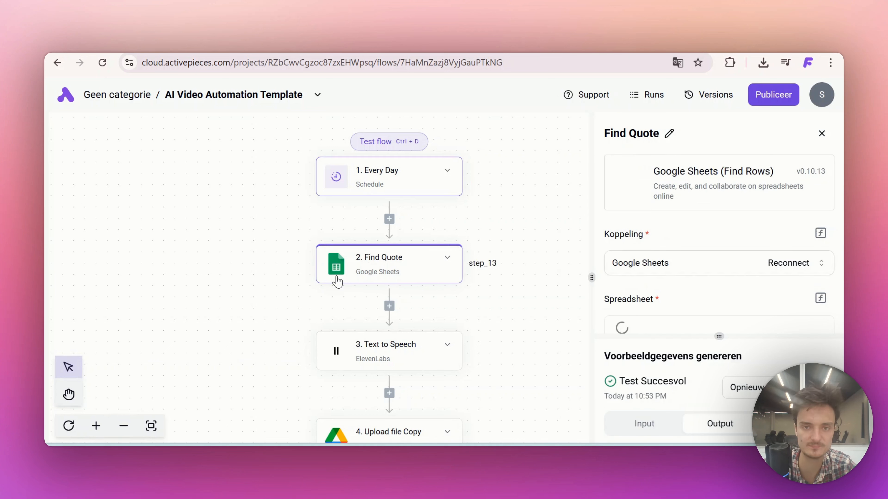
{"action": "scroll", "coordinate": [612, 308], "scroll_direction": "down", "scroll_amount": 15}
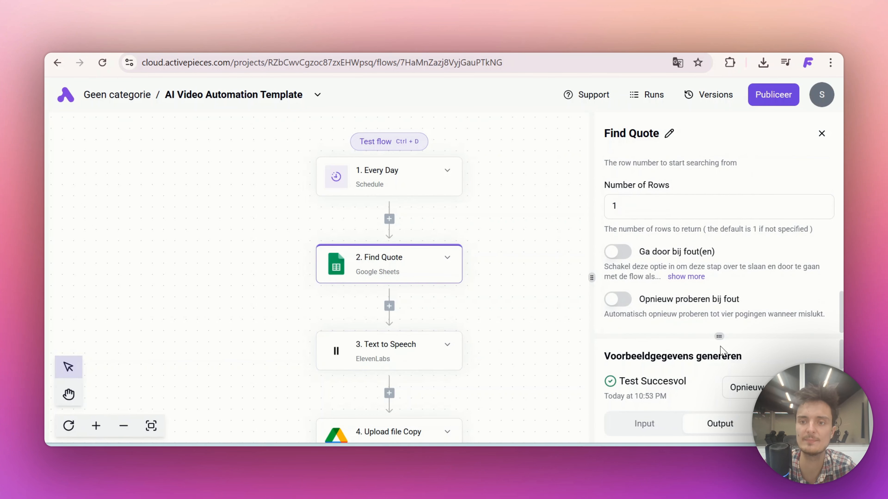
{"action": "scroll", "coordinate": [703, 378], "scroll_direction": "down", "scroll_amount": 5}
{"action": "scroll", "coordinate": [702, 378], "scroll_direction": "up", "scroll_amount": 3}
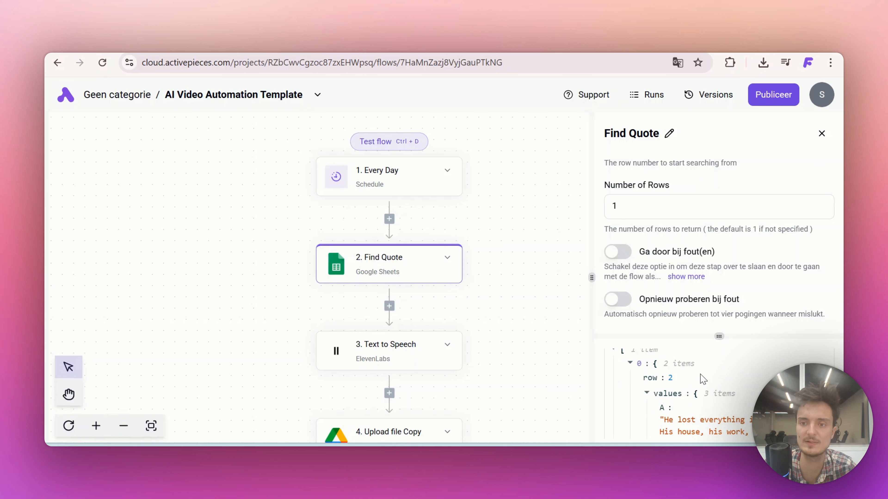
{"action": "scroll", "coordinate": [664, 385], "scroll_direction": "down", "scroll_amount": 6}
From the Text to Speech step, switch to the ElevenLabs API key settings, create a key named Active Pieces and copy it
{"action": "left_click", "coordinate": [374, 359]}
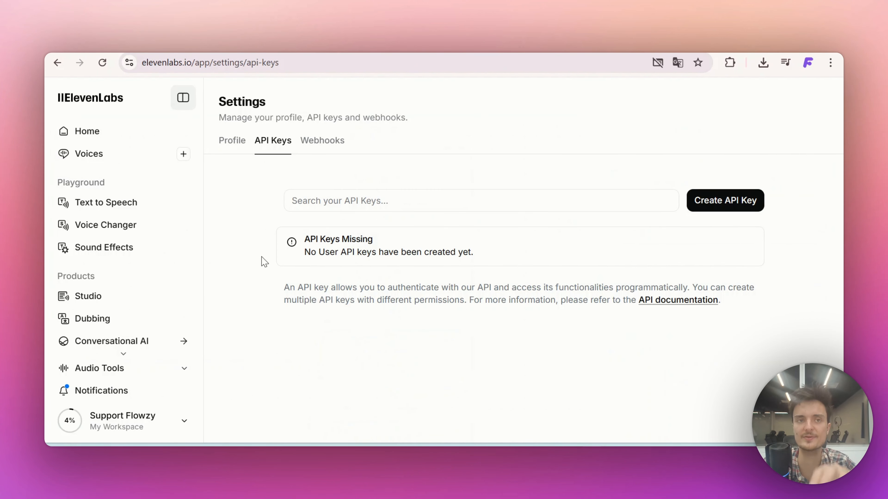
{"action": "left_click", "coordinate": [178, 426]}
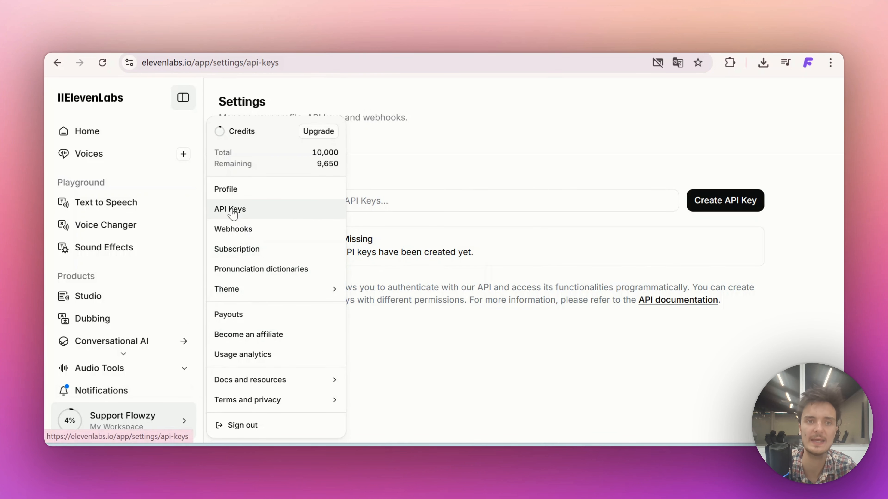
{"action": "left_click", "coordinate": [733, 199]}
{"action": "left_click", "coordinate": [722, 202]}
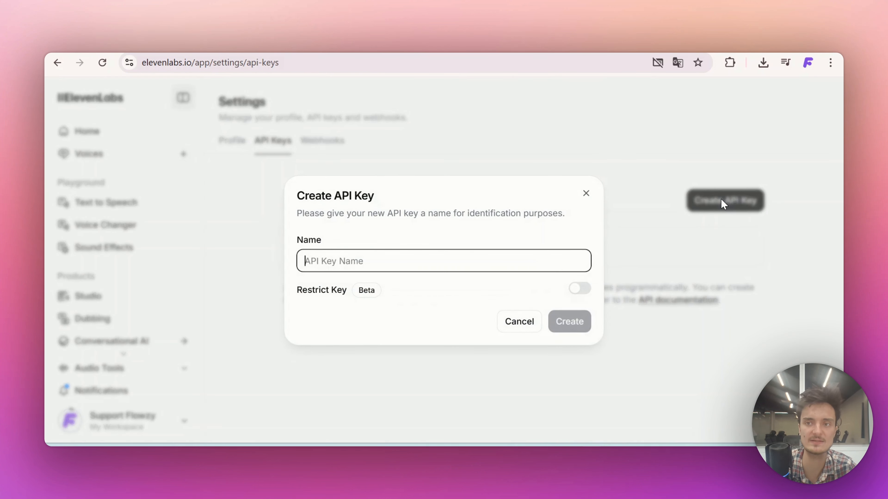
{"action": "type", "text": "Bold Tasmanian Devil"}
{"action": "left_click_drag", "start_coordinate": [405, 261], "coordinate": [280, 268]}
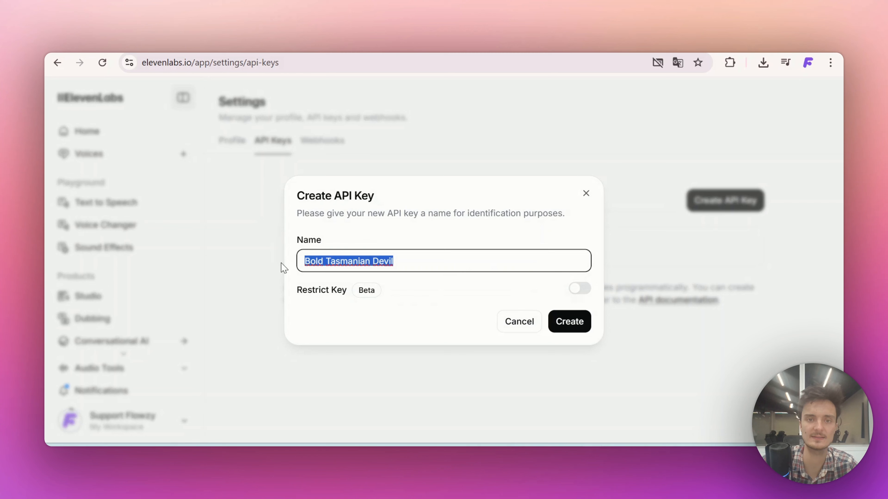
{"action": "type", "text": "Active "}
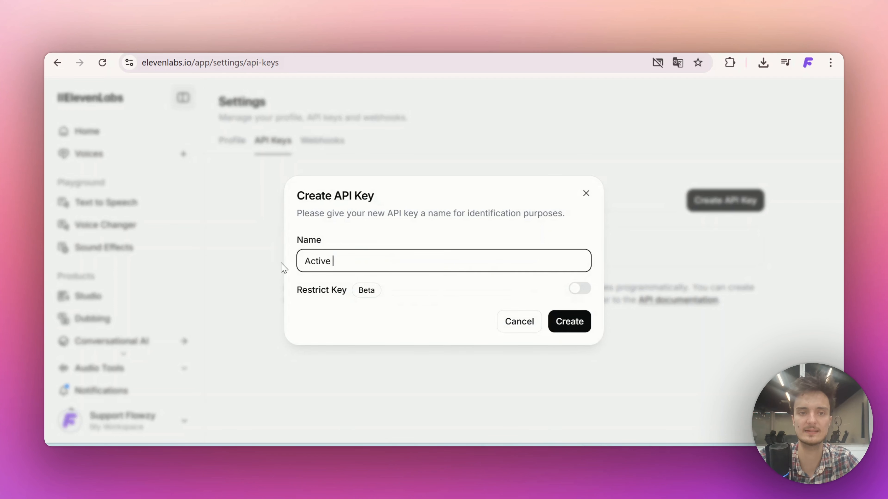
{"action": "type", "text": "Pieces"}
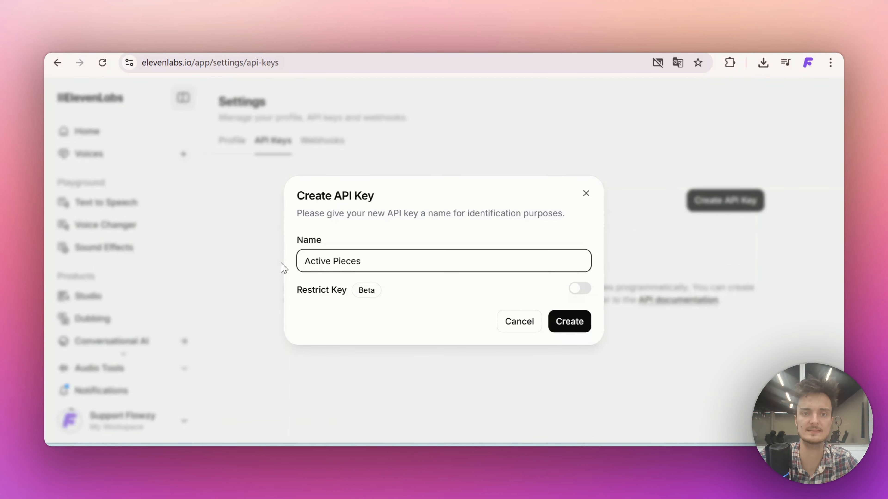
{"action": "left_click", "coordinate": [570, 321]}
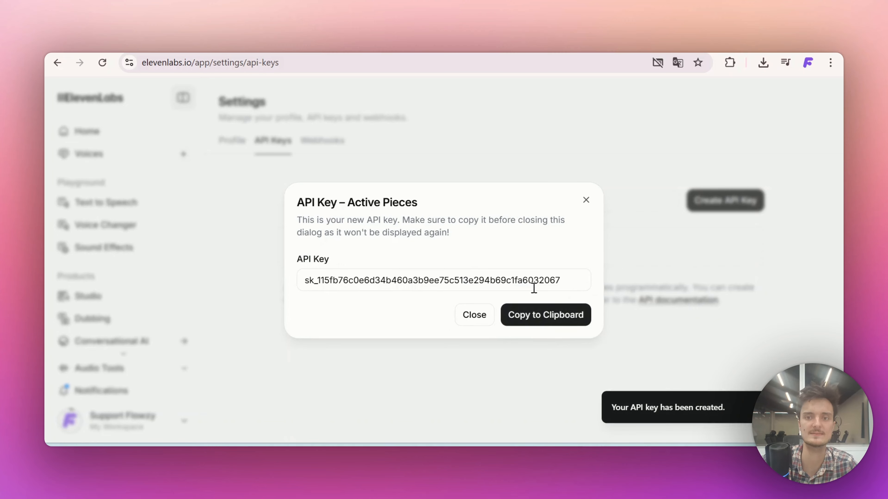
{"action": "left_click", "coordinate": [531, 316]}
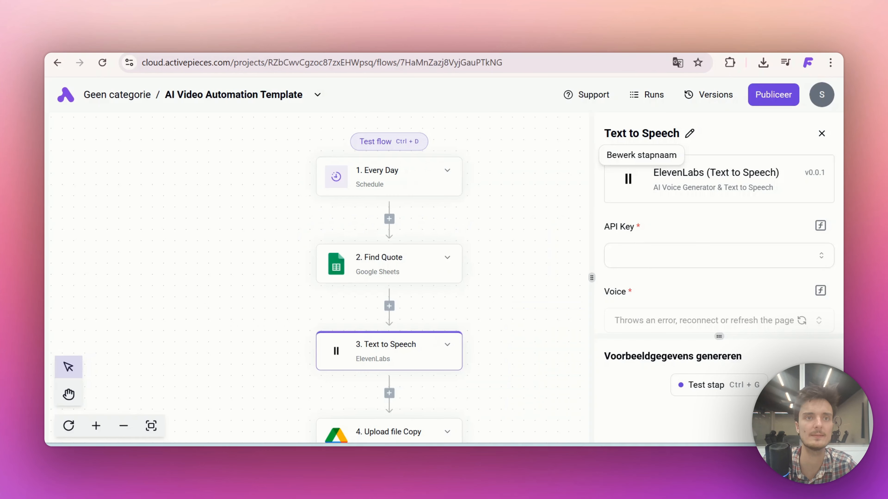
Back in Activepieces, create an ElevenLabs connection for the Text to Speech step with the copied API key and save it
{"action": "left_click", "coordinate": [643, 257]}
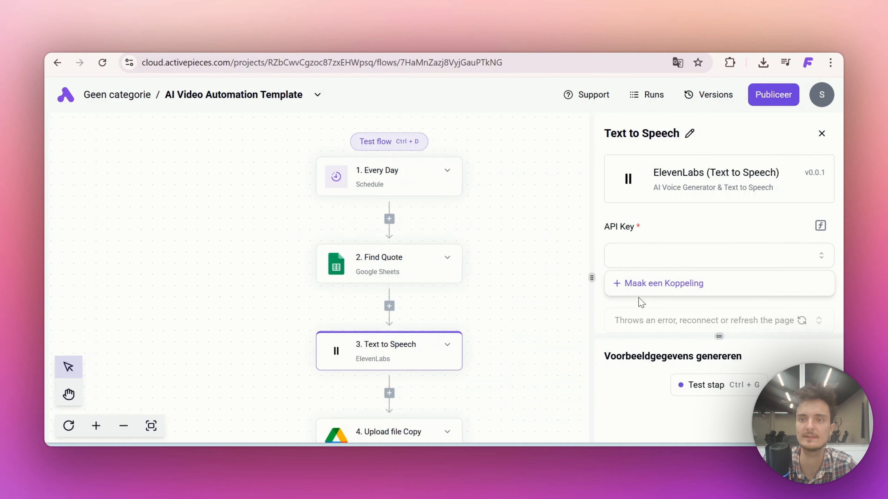
{"action": "left_click", "coordinate": [639, 290]}
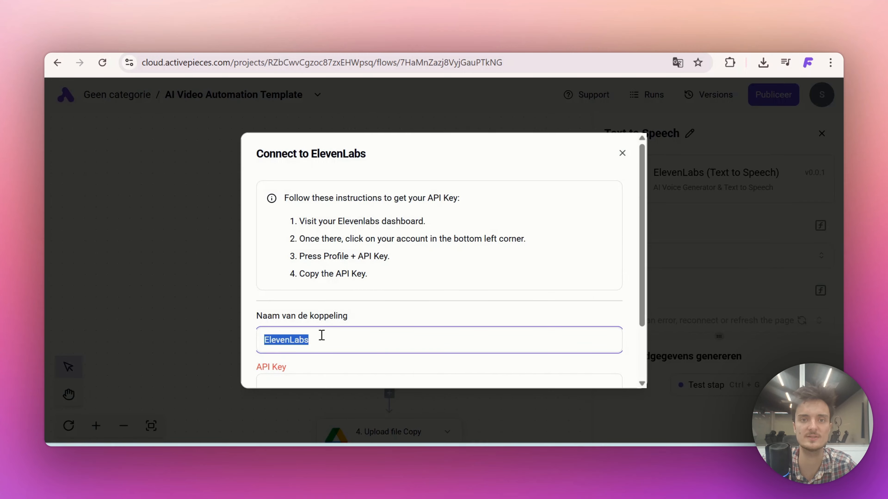
{"action": "scroll", "coordinate": [316, 341], "scroll_direction": "down", "scroll_amount": 2}
{"action": "left_click", "coordinate": [311, 316]}
{"action": "key", "text": "ctrl+v"}
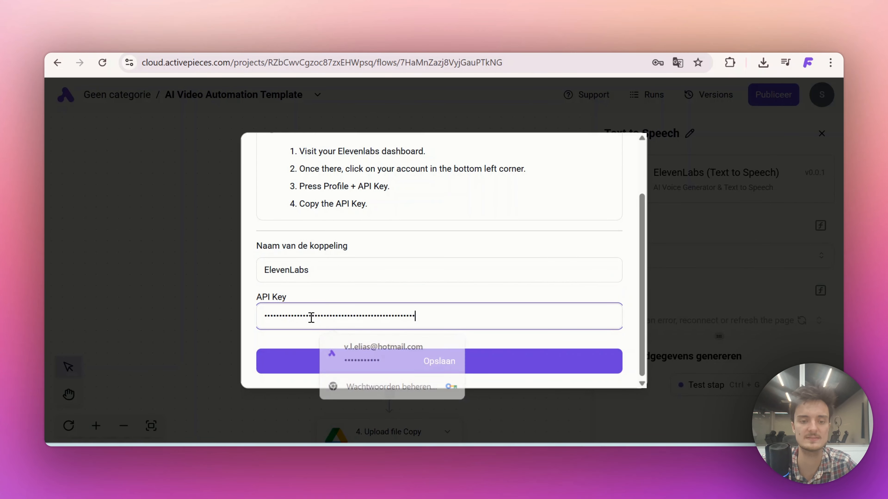
{"action": "left_click", "coordinate": [330, 367]}
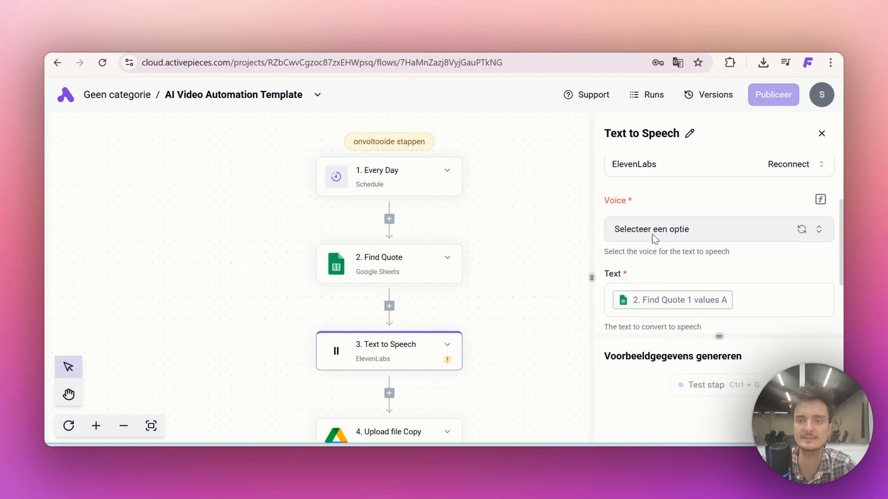
Set the Text to Speech step's voice to George and test the step
{"action": "left_click", "coordinate": [652, 235]}
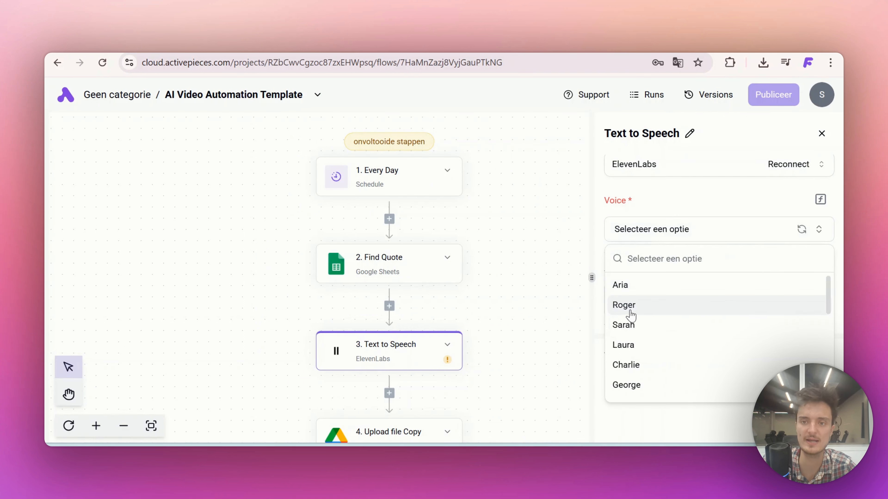
{"action": "scroll", "coordinate": [631, 314], "scroll_direction": "down", "scroll_amount": 3}
{"action": "left_click", "coordinate": [630, 292]}
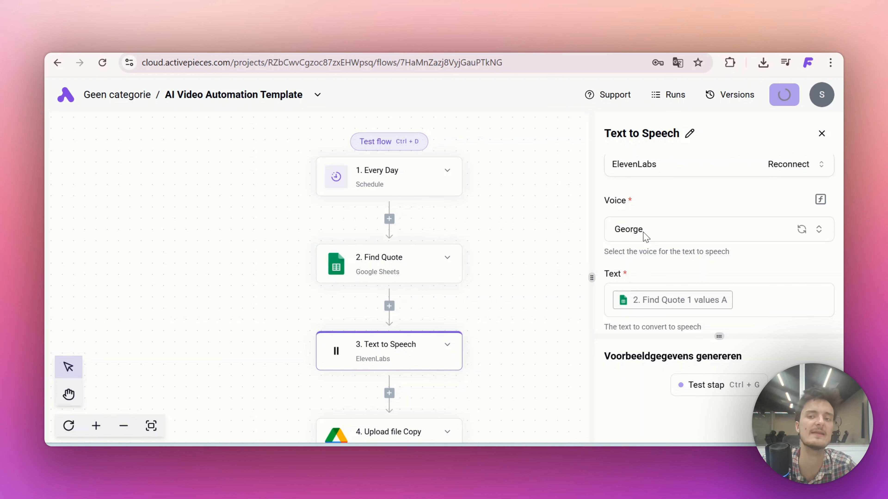
{"action": "scroll", "coordinate": [645, 236], "scroll_direction": "down", "scroll_amount": 3}
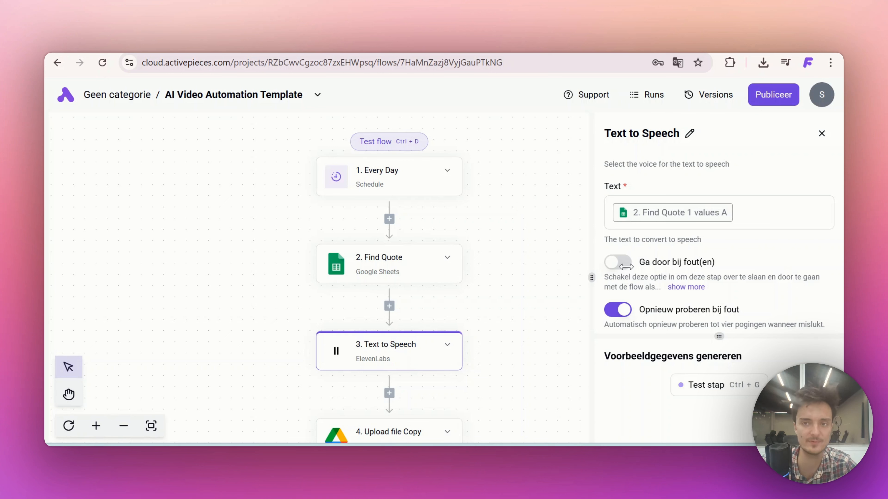
{"action": "scroll", "coordinate": [627, 272], "scroll_direction": "down", "scroll_amount": 1}
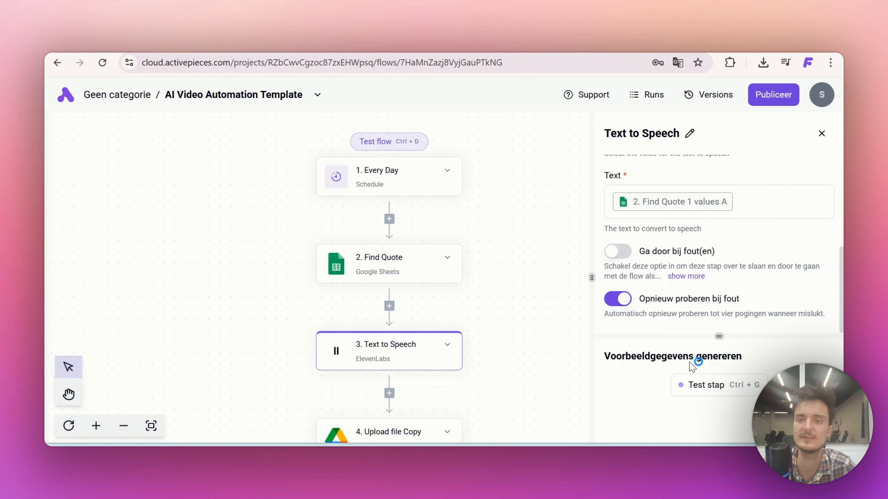
{"action": "left_click", "coordinate": [703, 384]}
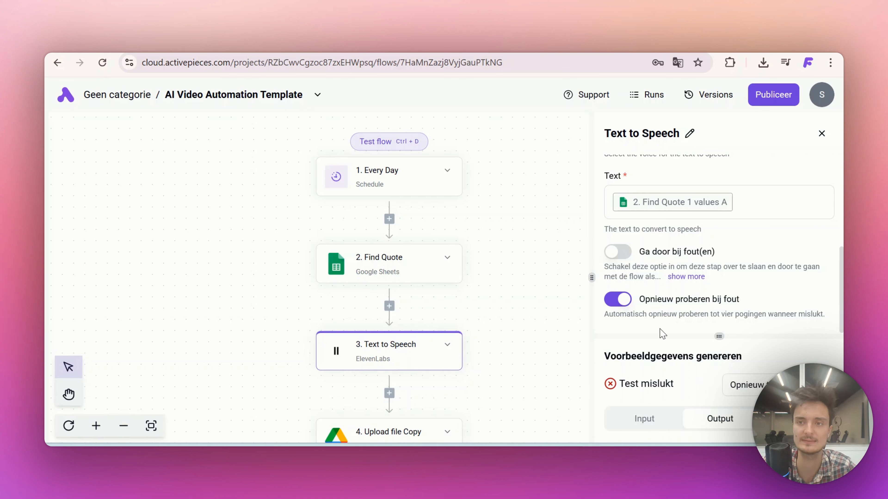
Examine the output and input data of the Text to Speech step's test
{"action": "scroll", "coordinate": [666, 408], "scroll_direction": "down", "scroll_amount": 10}
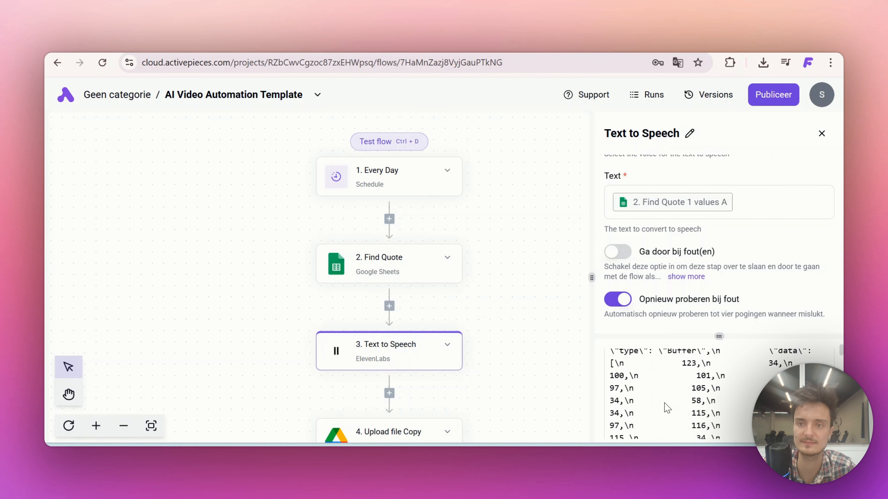
{"action": "scroll", "coordinate": [666, 408], "scroll_direction": "up", "scroll_amount": 8}
{"action": "scroll", "coordinate": [666, 407], "scroll_direction": "down", "scroll_amount": 5}
{"action": "scroll", "coordinate": [667, 407], "scroll_direction": "up", "scroll_amount": 10}
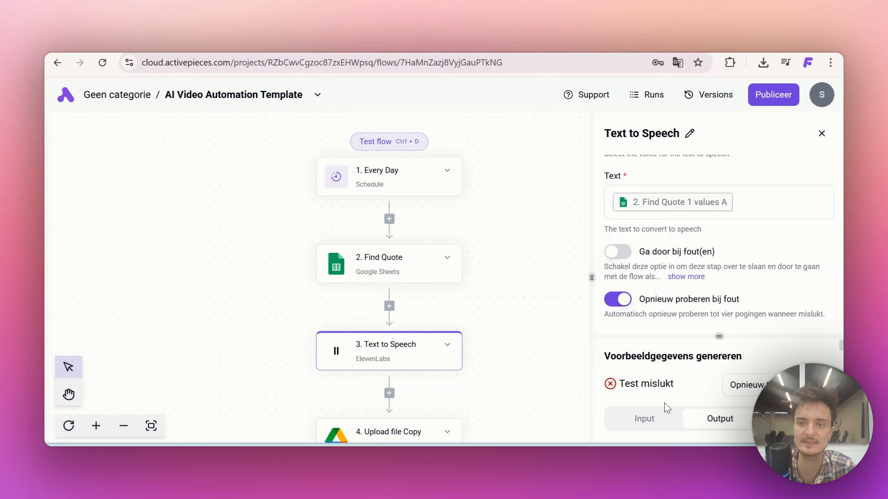
{"action": "scroll", "coordinate": [664, 404], "scroll_direction": "down", "scroll_amount": 3}
{"action": "left_click", "coordinate": [644, 374]}
{"action": "scroll", "coordinate": [646, 379], "scroll_direction": "down", "scroll_amount": 2}
{"action": "scroll", "coordinate": [646, 379], "scroll_direction": "up", "scroll_amount": 4}
{"action": "scroll", "coordinate": [634, 249], "scroll_direction": "up", "scroll_amount": 6}
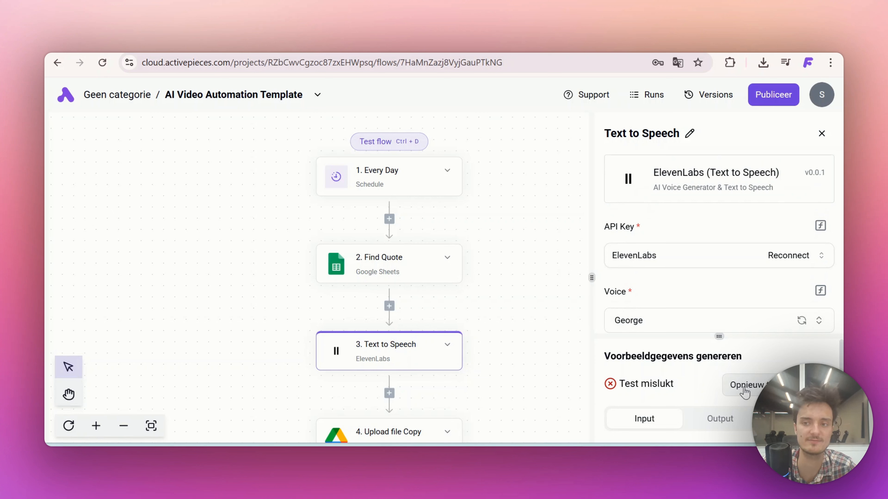
Retest the Text to Speech step, enlarge the sample data area and show the test's output
{"action": "left_click", "coordinate": [744, 388]}
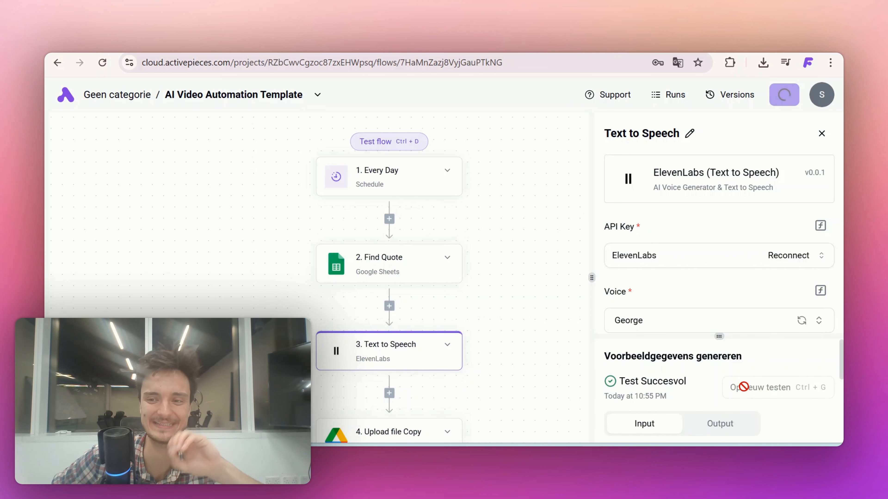
{"action": "scroll", "coordinate": [743, 387], "scroll_direction": "down", "scroll_amount": 1}
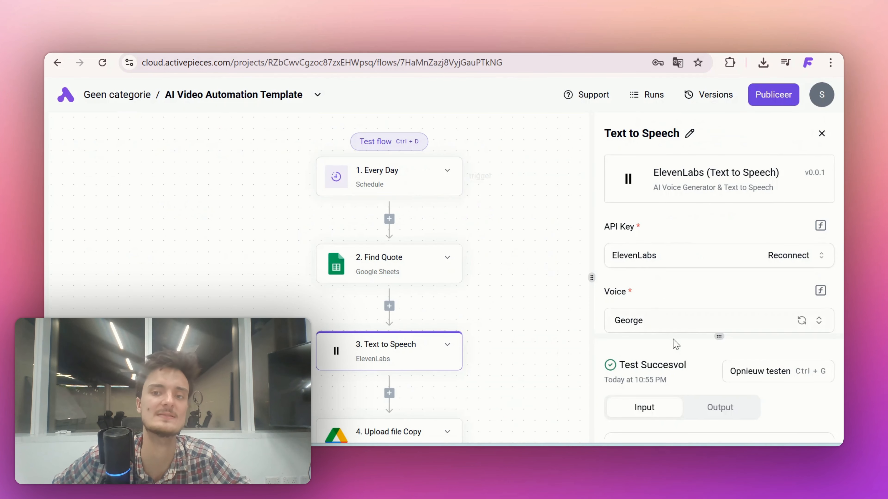
{"action": "left_click_drag", "start_coordinate": [698, 338], "coordinate": [710, 222]}
{"action": "left_click", "coordinate": [709, 296]}
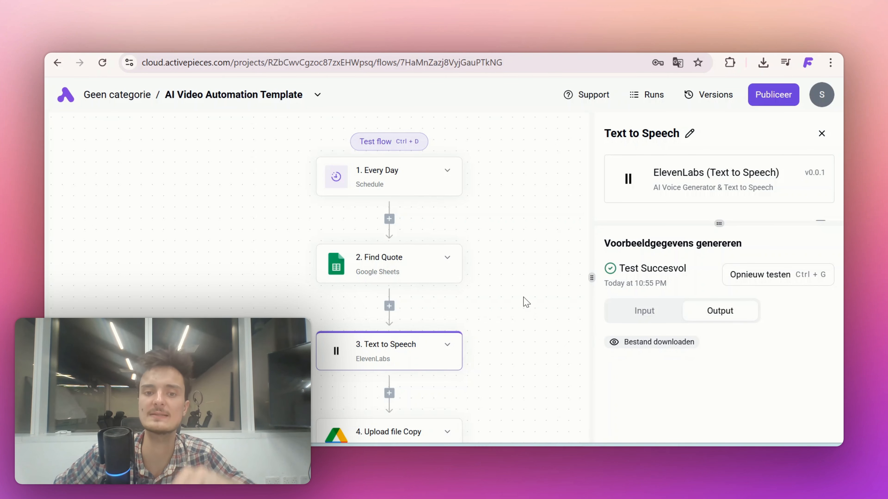
Create a connection named Google Drive for the Upload file Copy step, authorise it with the existing Google account and save it
{"action": "scroll", "coordinate": [525, 302], "scroll_direction": "down", "scroll_amount": 3}
{"action": "left_click", "coordinate": [377, 338]}
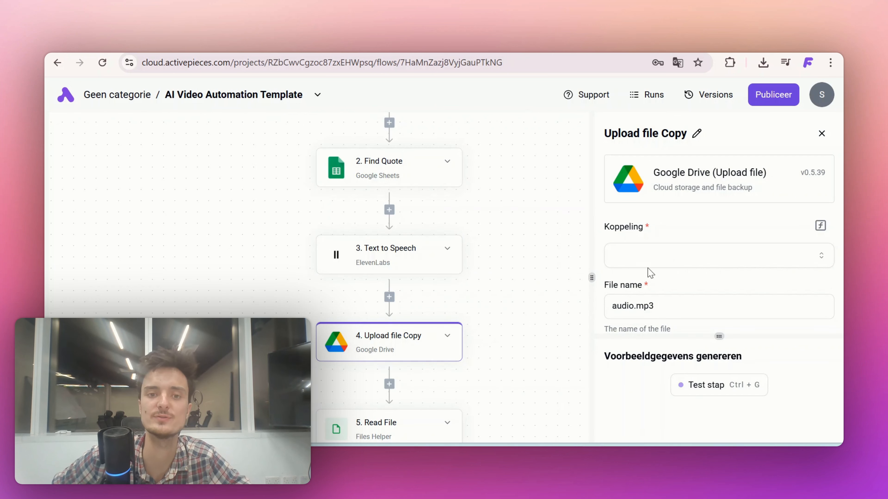
{"action": "left_click", "coordinate": [663, 263]}
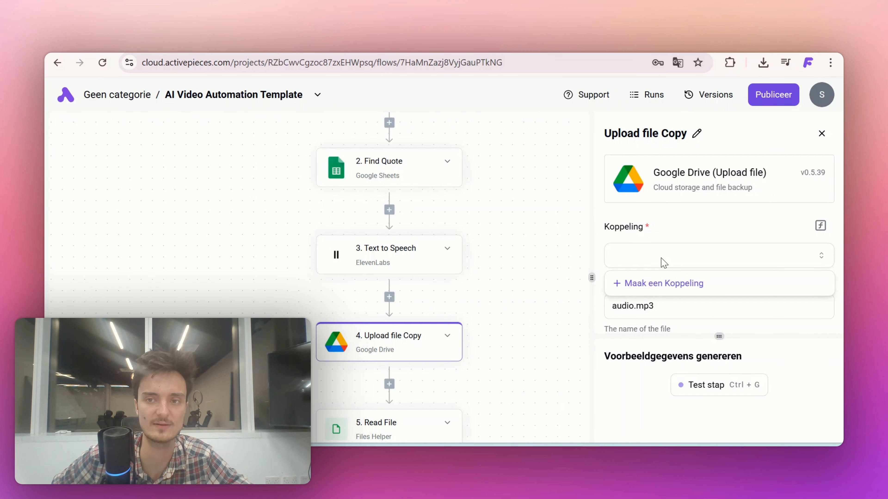
{"action": "left_click", "coordinate": [661, 284]}
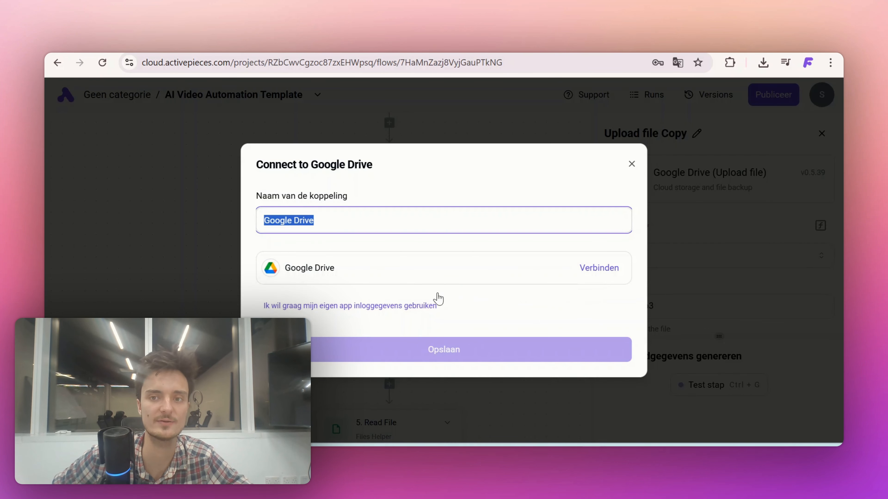
{"action": "left_click", "coordinate": [597, 270]}
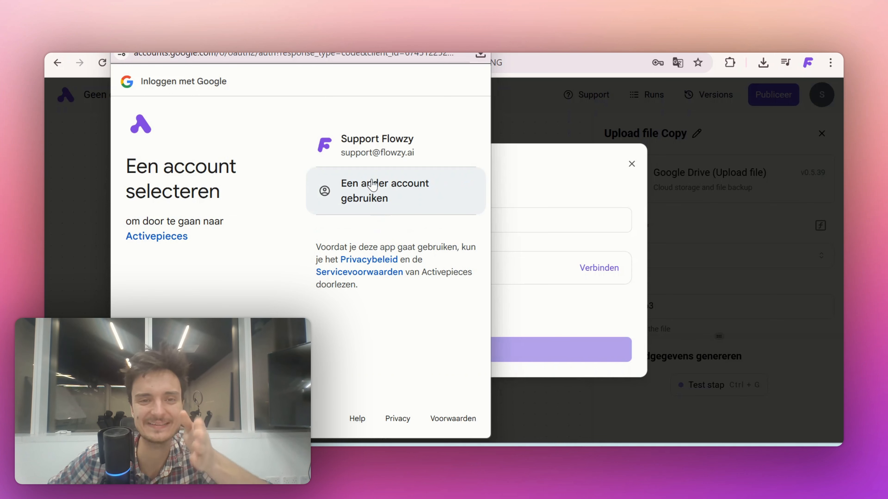
{"action": "left_click", "coordinate": [352, 143]}
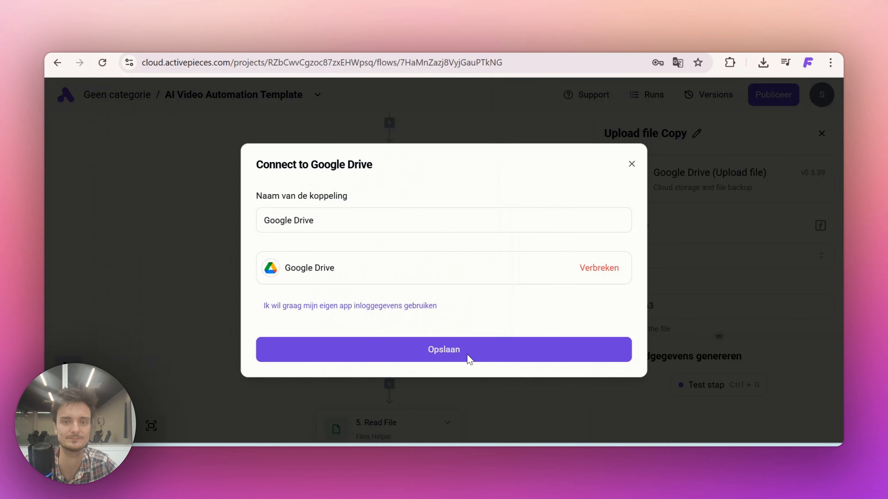
{"action": "left_click", "coordinate": [466, 357]}
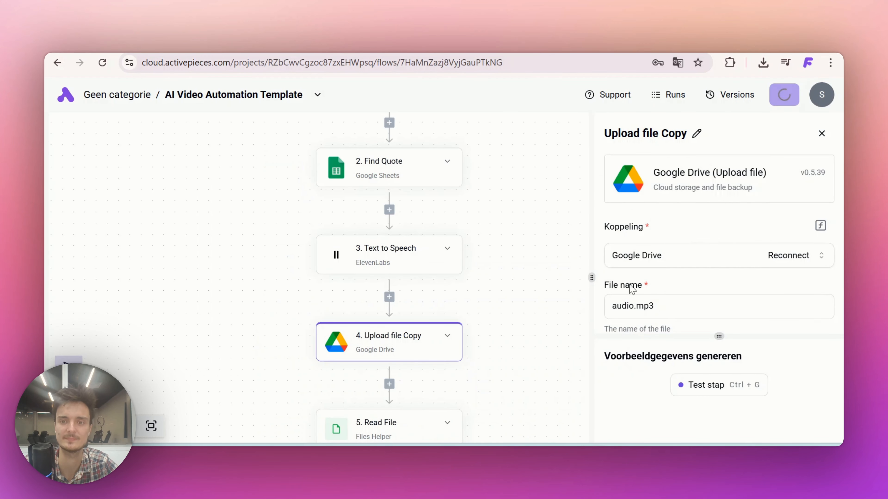
Set the Upload file Copy step's parent folder to Audio and test the step
{"action": "scroll", "coordinate": [648, 264], "scroll_direction": "down", "scroll_amount": 3}
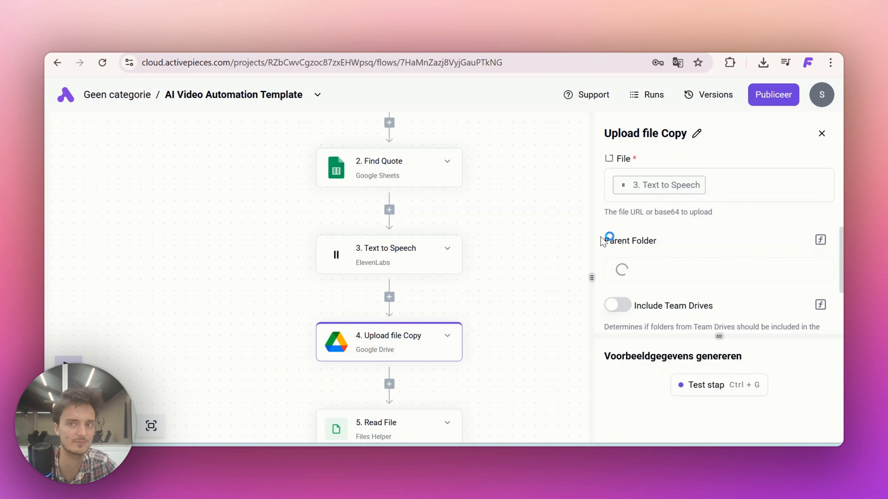
{"action": "scroll", "coordinate": [666, 214], "scroll_direction": "down", "scroll_amount": 1}
{"action": "scroll", "coordinate": [660, 220], "scroll_direction": "down", "scroll_amount": 1}
{"action": "left_click", "coordinate": [649, 229]}
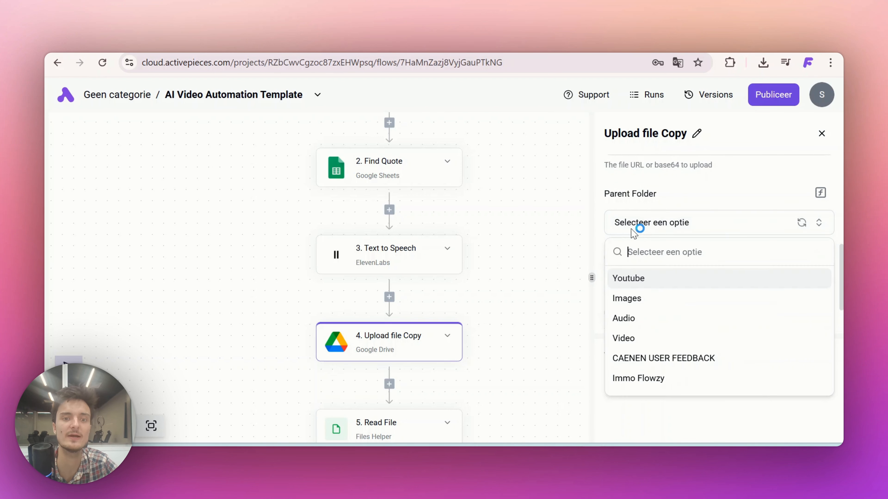
{"action": "left_click", "coordinate": [632, 318]}
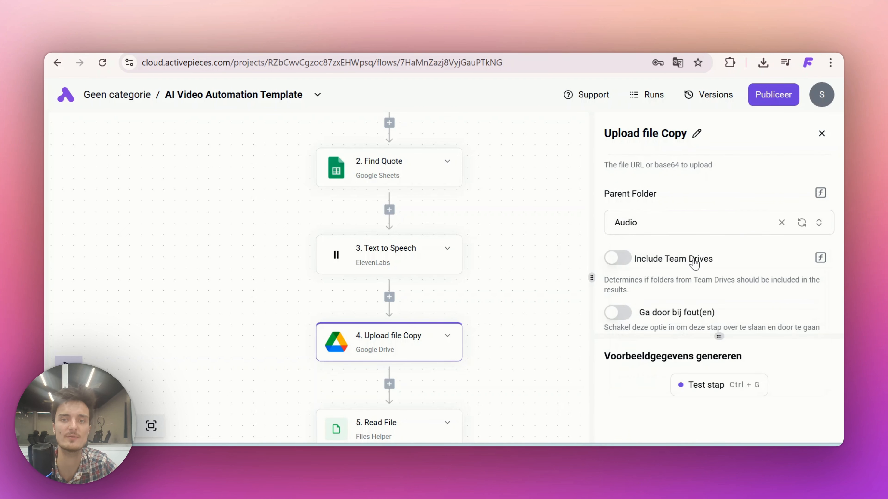
{"action": "scroll", "coordinate": [665, 283], "scroll_direction": "down", "scroll_amount": 2}
{"action": "left_click", "coordinate": [707, 392]}
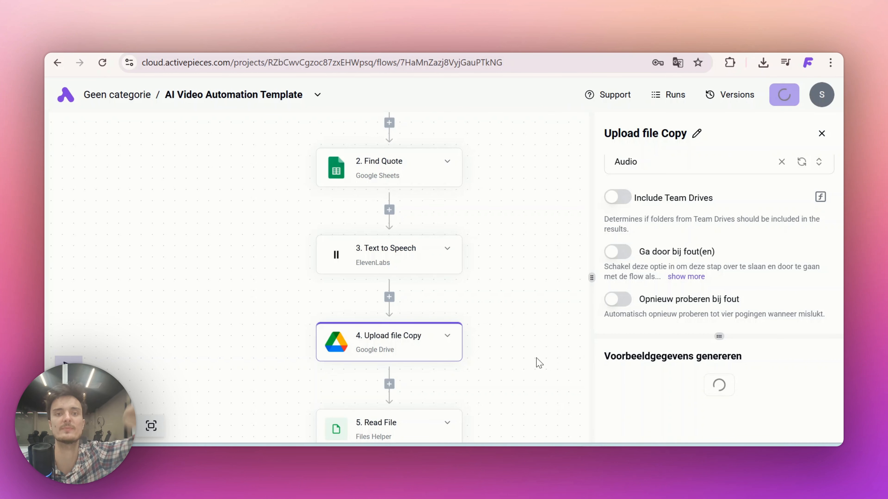
Test the Read File step that follows Upload file Copy
{"action": "scroll", "coordinate": [539, 363], "scroll_direction": "down", "scroll_amount": 4}
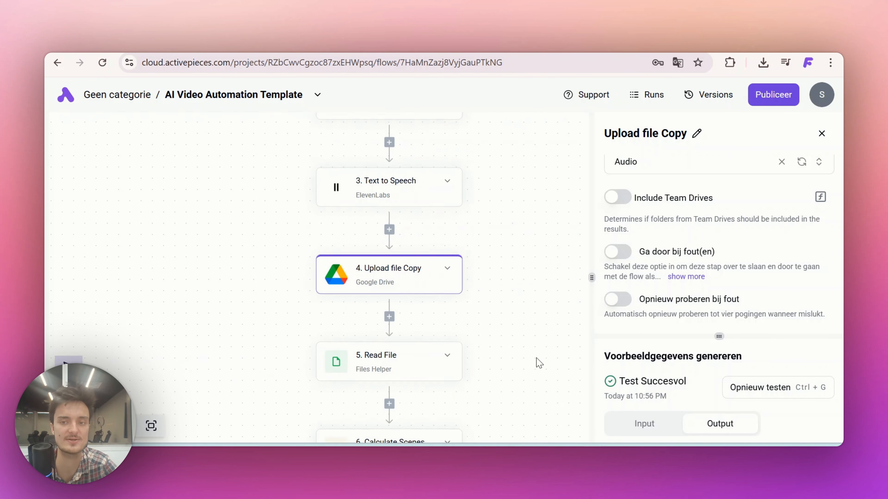
{"action": "left_click", "coordinate": [365, 316]}
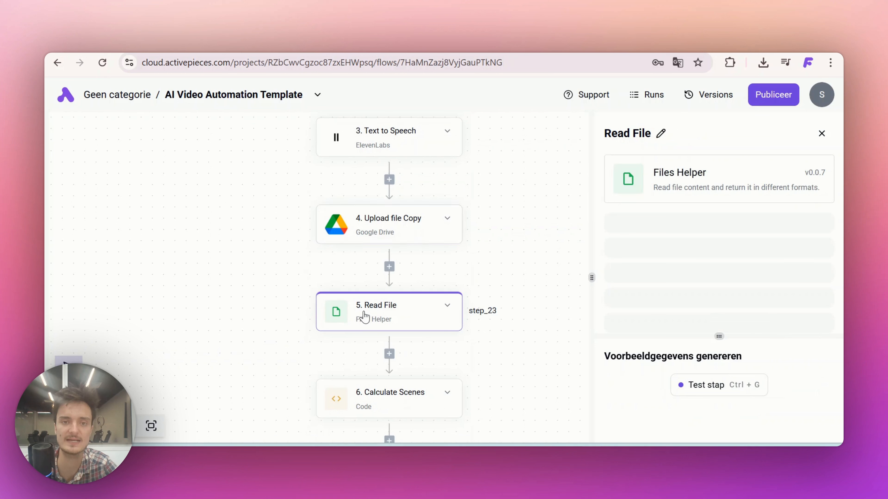
{"action": "left_click", "coordinate": [706, 383]}
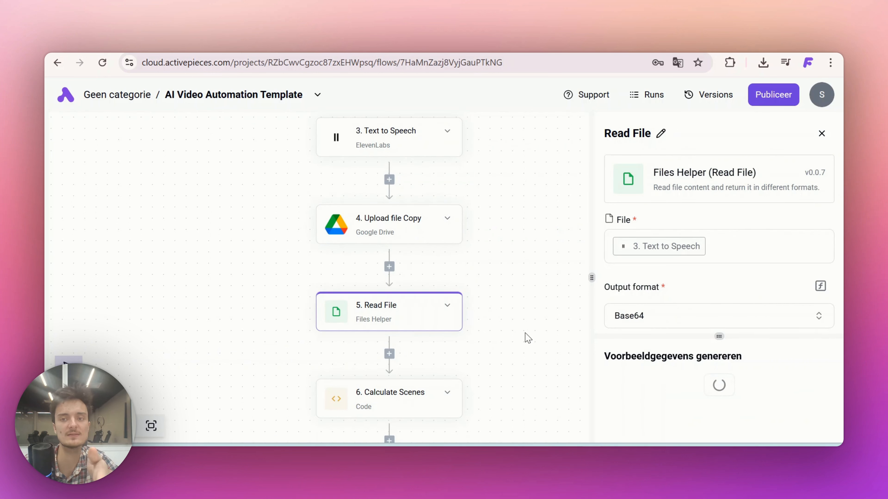
{"action": "scroll", "coordinate": [674, 245], "scroll_direction": "down", "scroll_amount": 3}
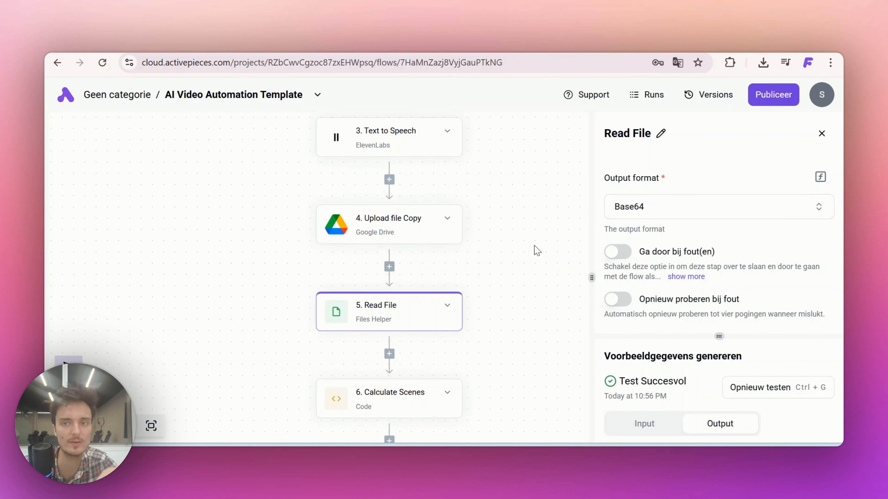
Test the Calculate Scenes and Remove Quotes code steps one after the other
{"action": "scroll", "coordinate": [394, 293], "scroll_direction": "down", "scroll_amount": 3}
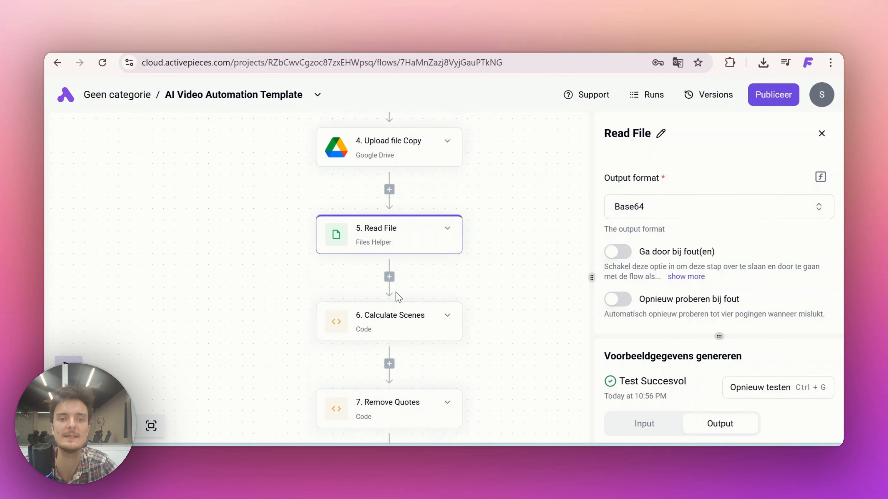
{"action": "left_click", "coordinate": [366, 317]}
{"action": "left_click", "coordinate": [699, 393]}
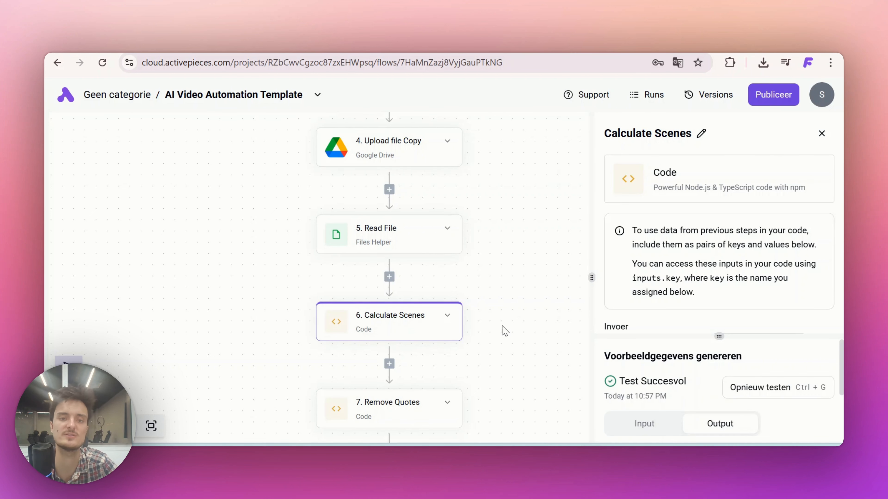
{"action": "scroll", "coordinate": [505, 330], "scroll_direction": "down", "scroll_amount": 2}
{"action": "left_click", "coordinate": [382, 337]}
{"action": "left_click", "coordinate": [730, 387]}
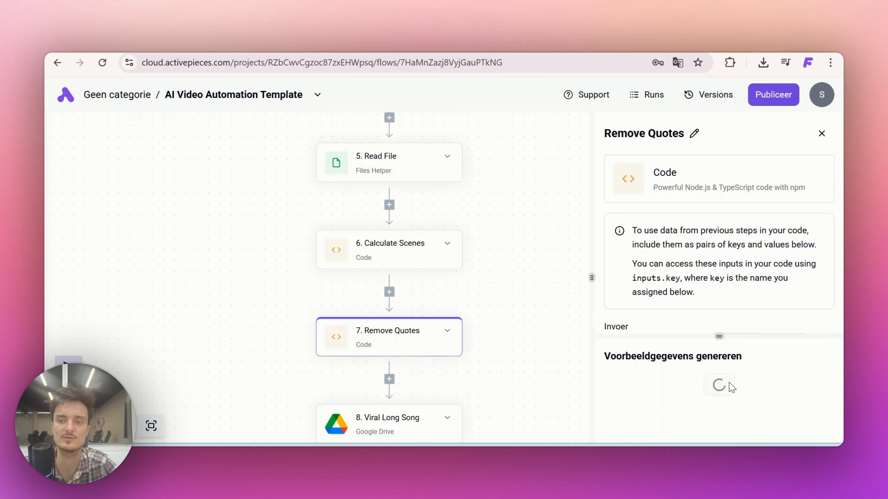
{"action": "scroll", "coordinate": [628, 240], "scroll_direction": "down", "scroll_amount": 5}
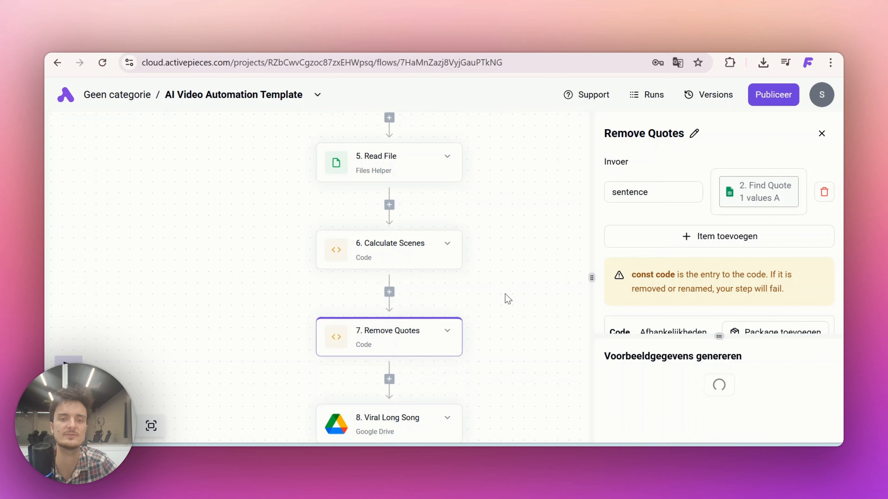
Assign the existing Google Drive connection to the Viral Long Song step and test the step
{"action": "scroll", "coordinate": [508, 298], "scroll_direction": "down", "scroll_amount": 4}
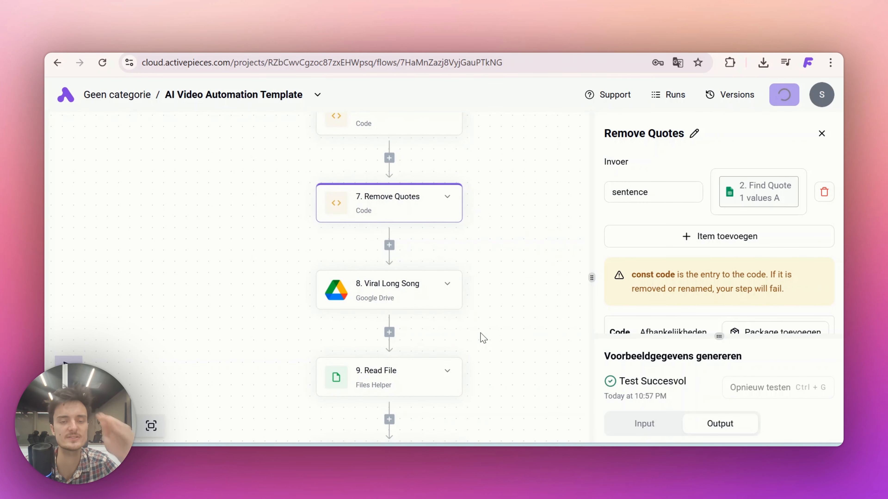
{"action": "left_click", "coordinate": [372, 295]}
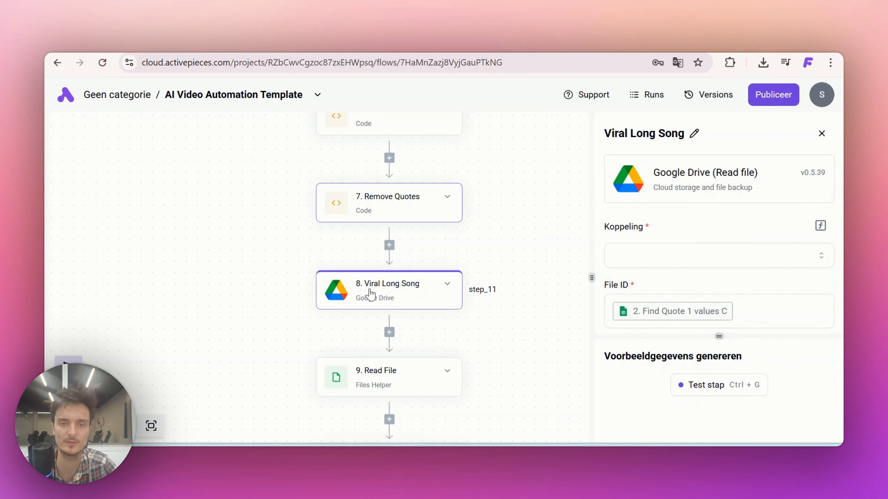
{"action": "left_click", "coordinate": [659, 256]}
{"action": "left_click", "coordinate": [644, 303]}
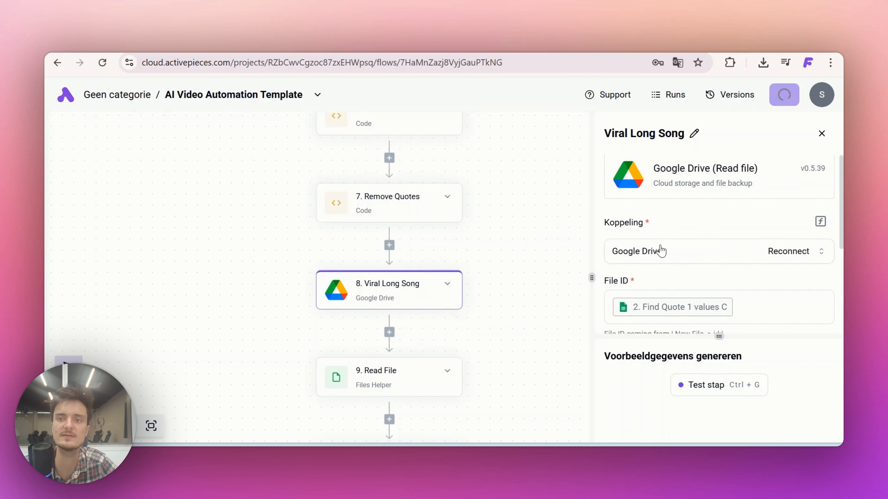
{"action": "scroll", "coordinate": [646, 252], "scroll_direction": "down", "scroll_amount": 3}
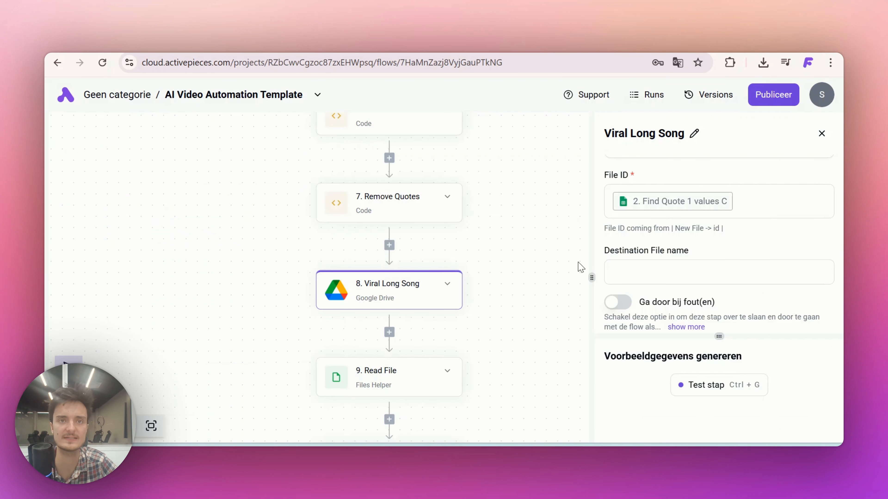
{"action": "scroll", "coordinate": [645, 233], "scroll_direction": "down", "scroll_amount": 2}
{"action": "left_click", "coordinate": [713, 383]}
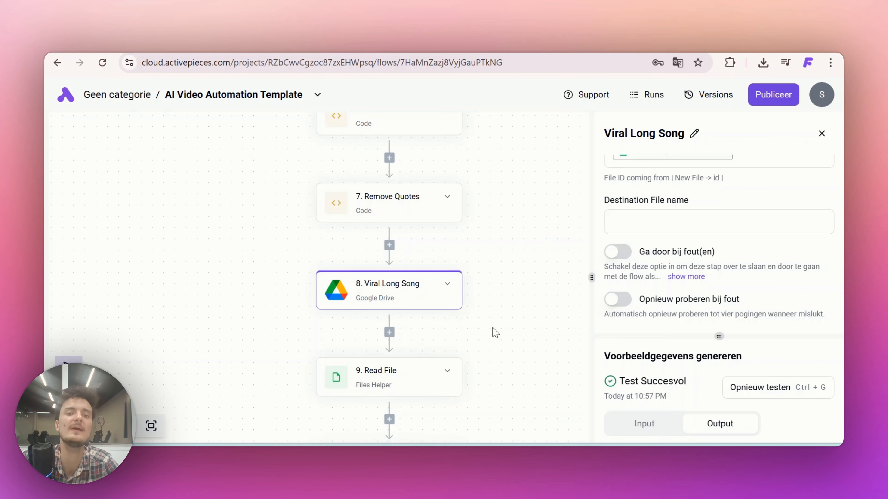
Test the Read File step that follows Viral Long Song, and test the Code step below it
{"action": "scroll", "coordinate": [494, 330], "scroll_direction": "down", "scroll_amount": 3}
{"action": "left_click", "coordinate": [360, 326]}
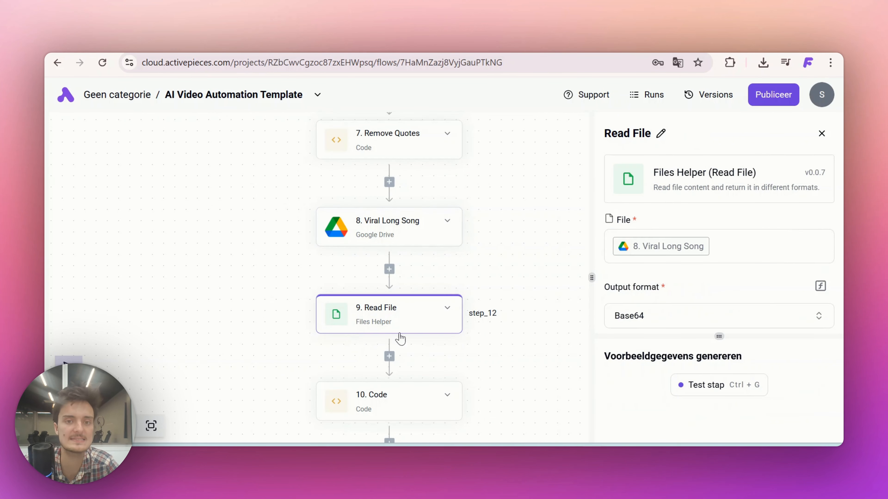
{"action": "left_click", "coordinate": [716, 387]}
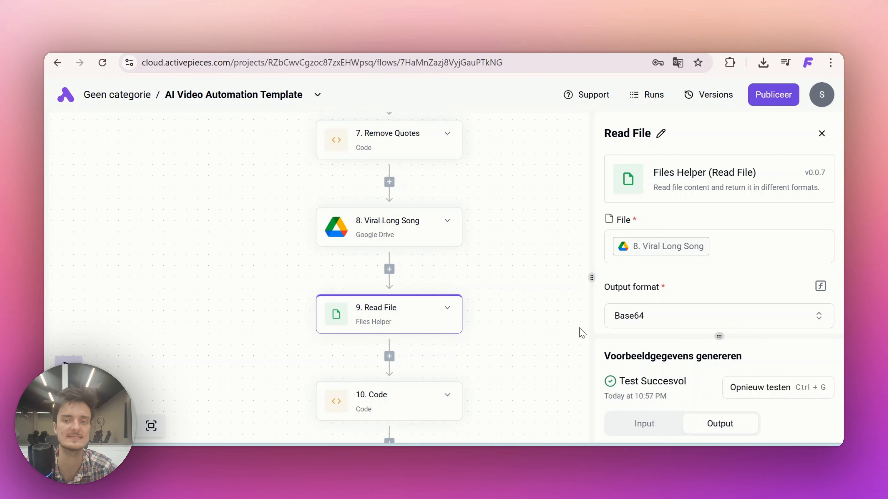
{"action": "scroll", "coordinate": [506, 332], "scroll_direction": "down", "scroll_amount": 3}
{"action": "left_click", "coordinate": [360, 320]}
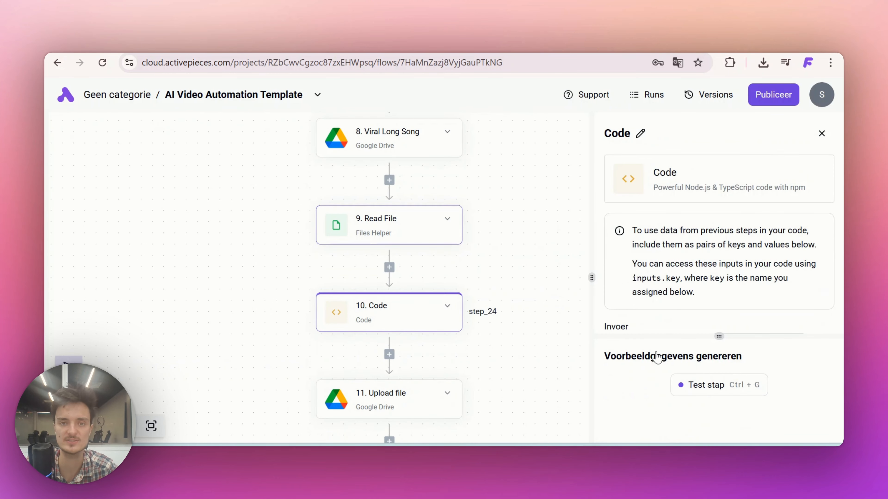
{"action": "left_click", "coordinate": [705, 388]}
{"action": "scroll", "coordinate": [688, 309], "scroll_direction": "down", "scroll_amount": 5}
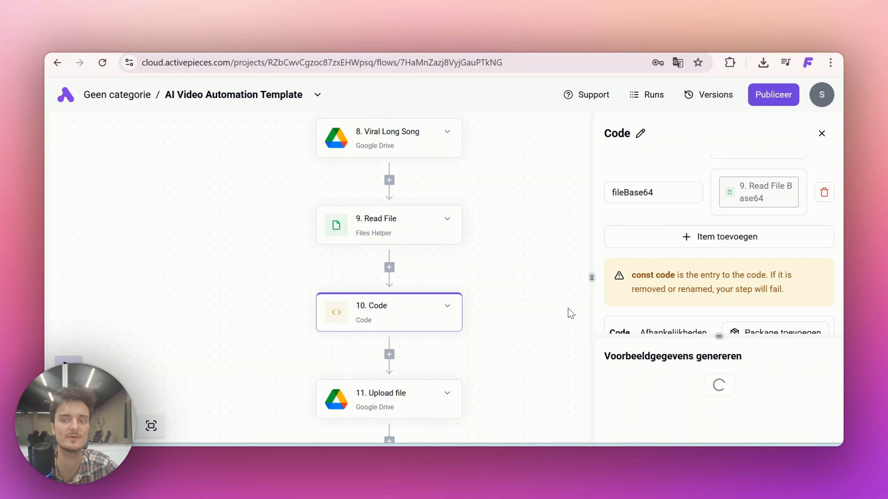
{"action": "scroll", "coordinate": [665, 301], "scroll_direction": "down", "scroll_amount": 2}
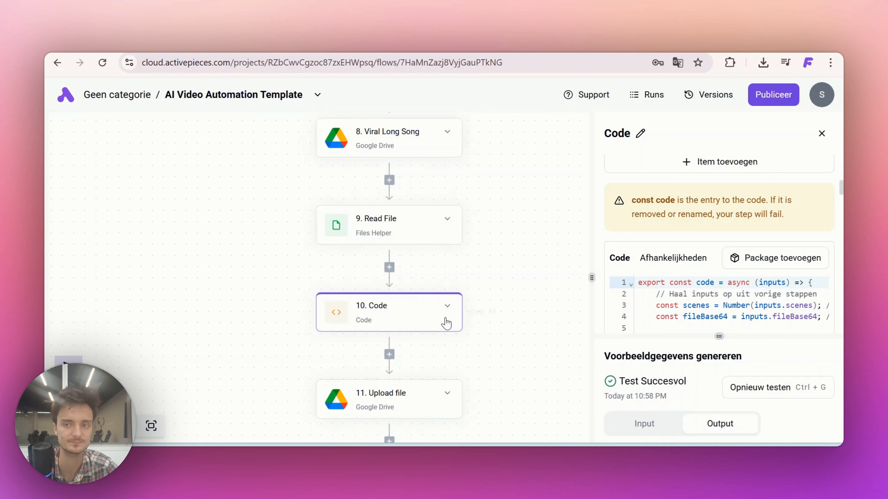
{"action": "scroll", "coordinate": [522, 343], "scroll_direction": "down", "scroll_amount": 1}
Assign the existing Google Drive connection to the videosong.mp3 Upload file step after the Code step
{"action": "scroll", "coordinate": [522, 343], "scroll_direction": "down", "scroll_amount": 2}
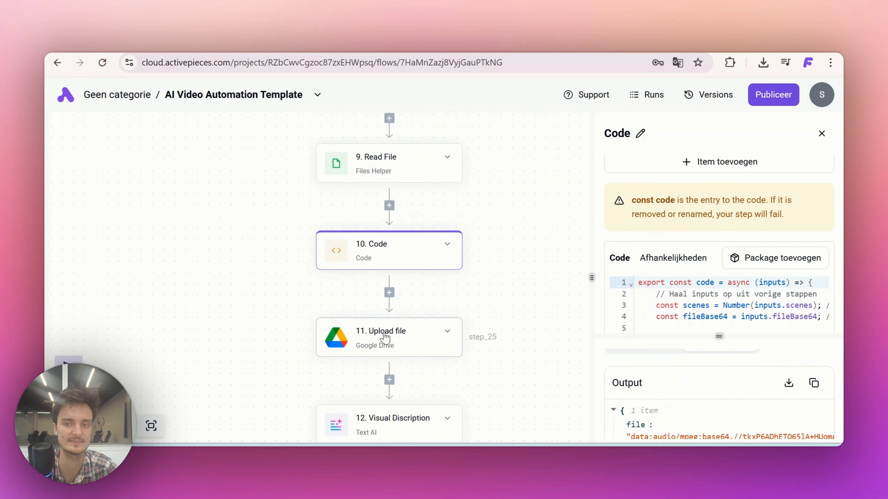
{"action": "left_click", "coordinate": [376, 335]}
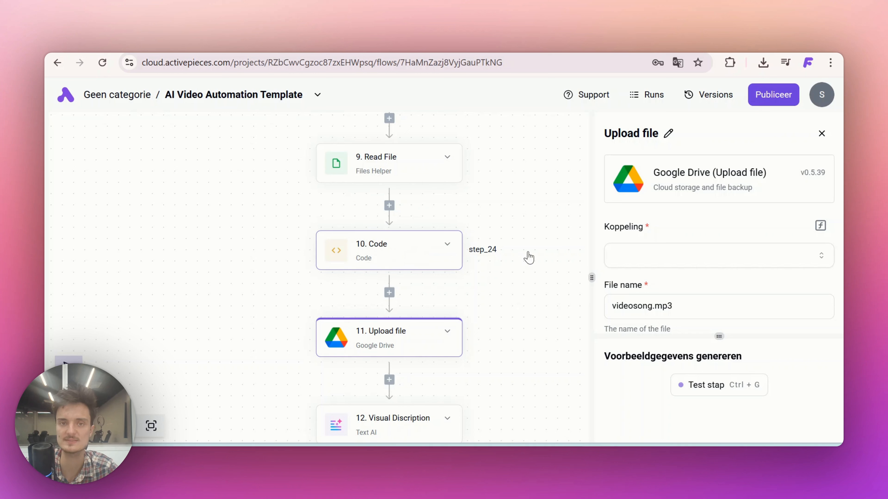
{"action": "left_click", "coordinate": [629, 259]}
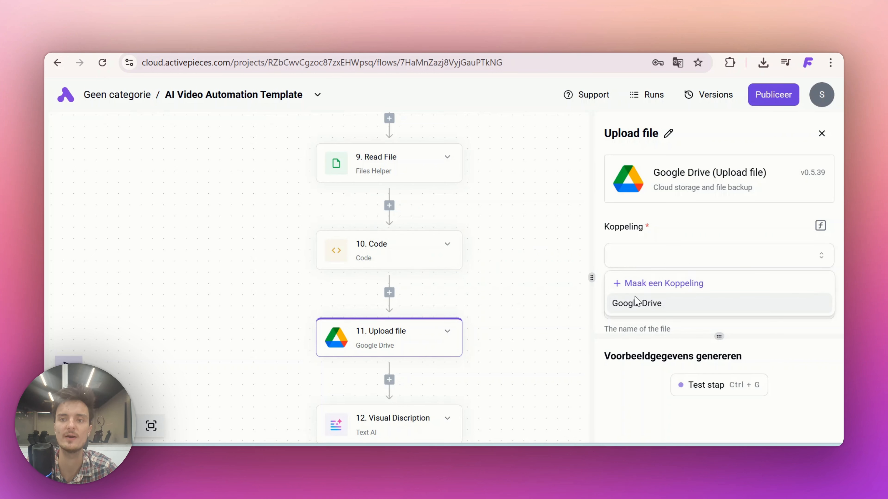
{"action": "left_click", "coordinate": [643, 303]}
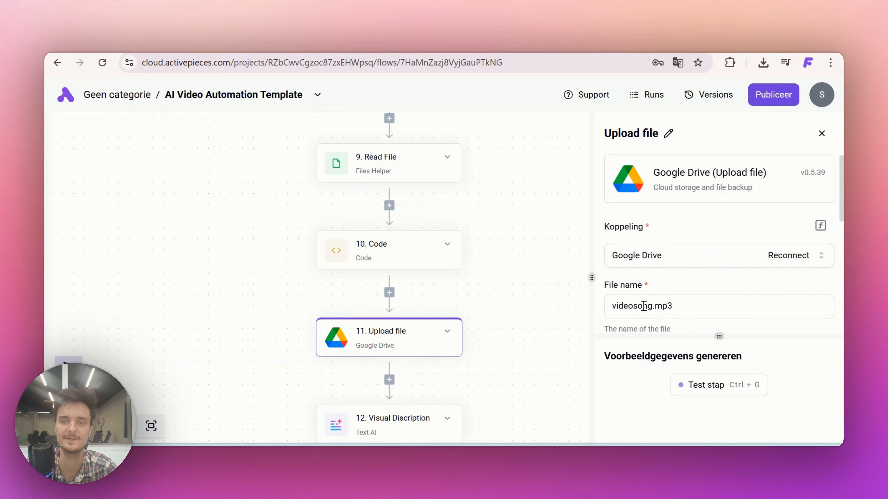
Set the parent folder of the videosong.mp3 Upload file step to Audio, test the step and check its output
{"action": "scroll", "coordinate": [643, 306], "scroll_direction": "down", "scroll_amount": 5}
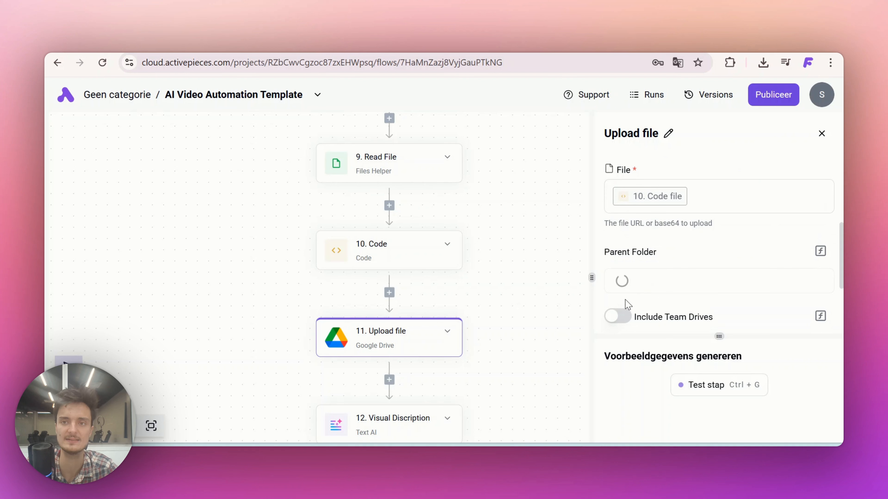
{"action": "left_click", "coordinate": [641, 284]}
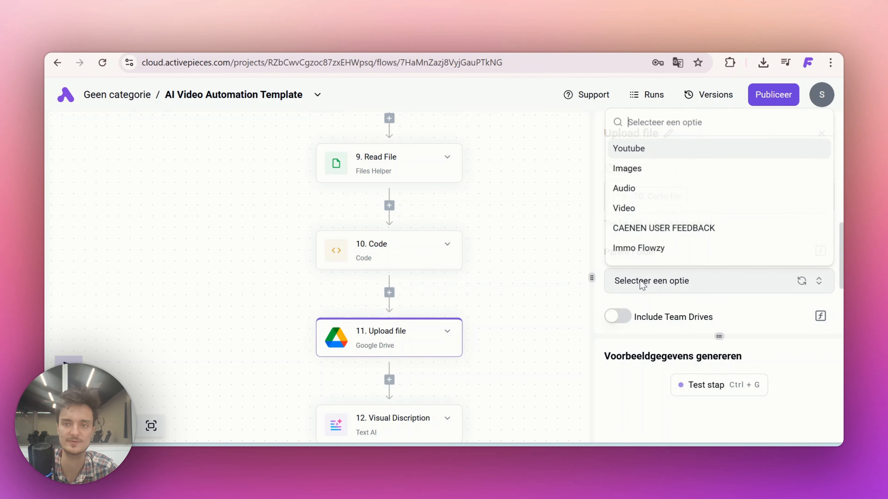
{"action": "left_click", "coordinate": [638, 193]}
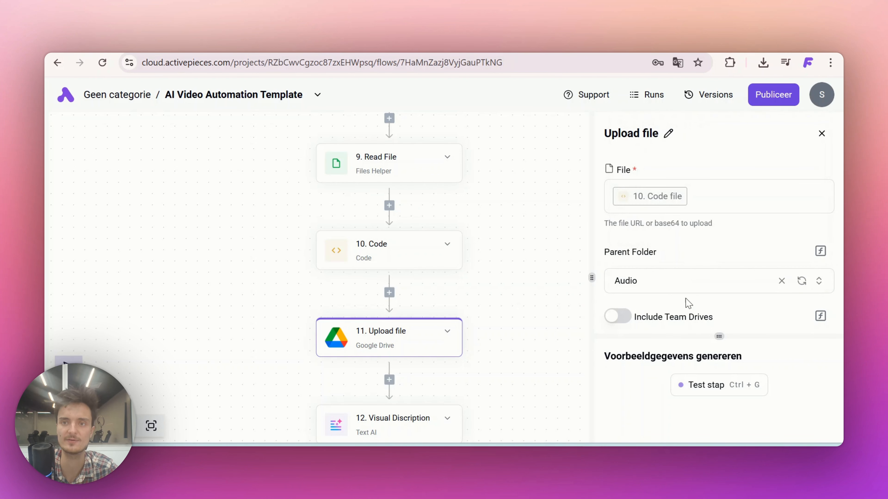
{"action": "scroll", "coordinate": [621, 295], "scroll_direction": "down", "scroll_amount": 3}
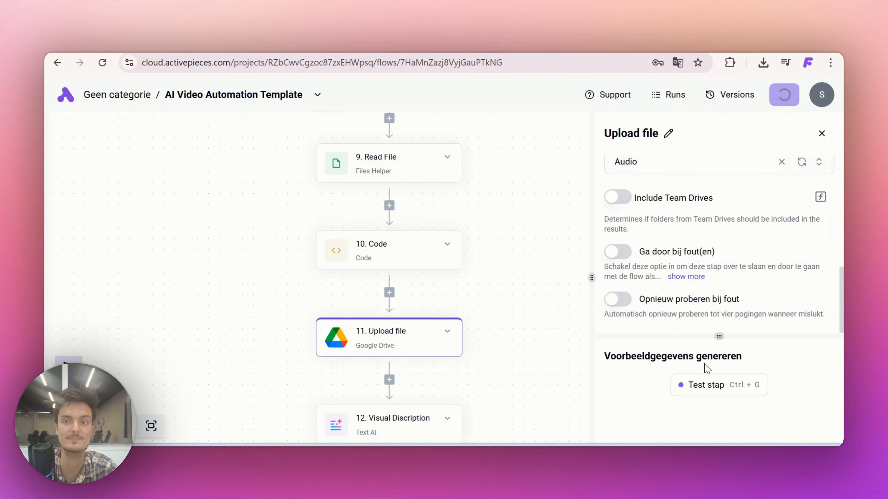
{"action": "left_click", "coordinate": [708, 383]}
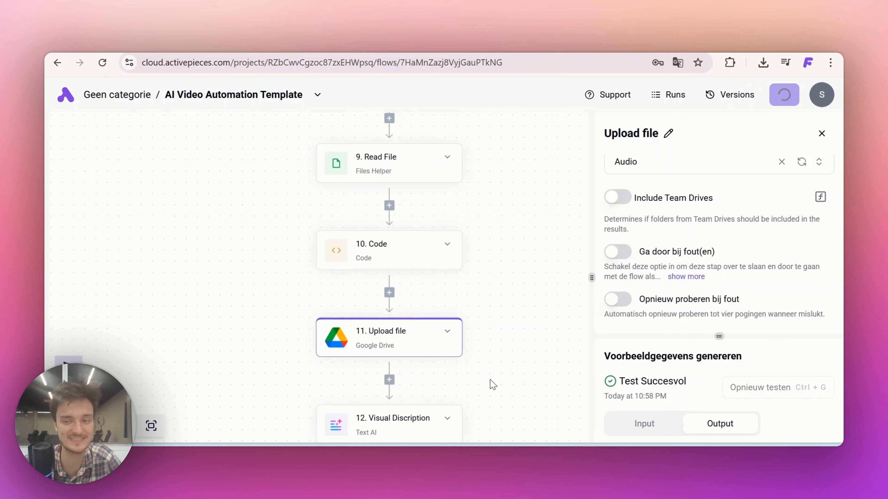
{"action": "scroll", "coordinate": [663, 382], "scroll_direction": "down", "scroll_amount": 5}
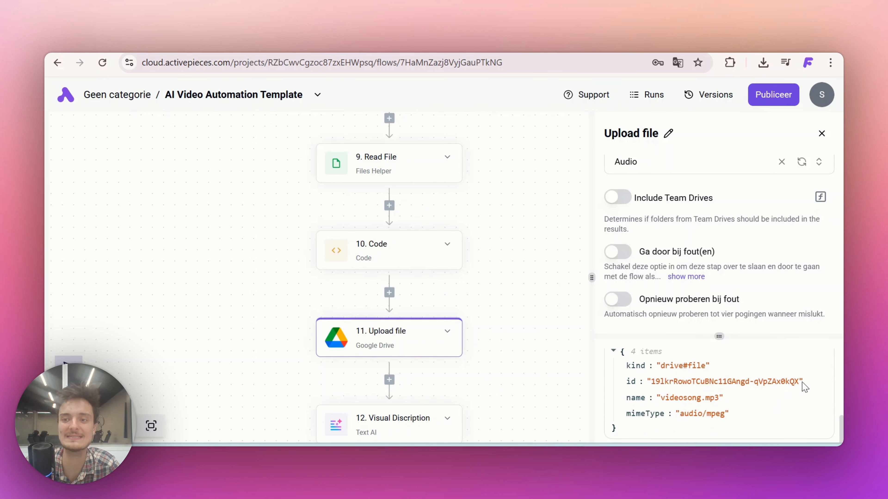
Review the prompt of the Visual Discription step, test the step and check the generated descriptions
{"action": "scroll", "coordinate": [511, 327], "scroll_direction": "down", "scroll_amount": 3}
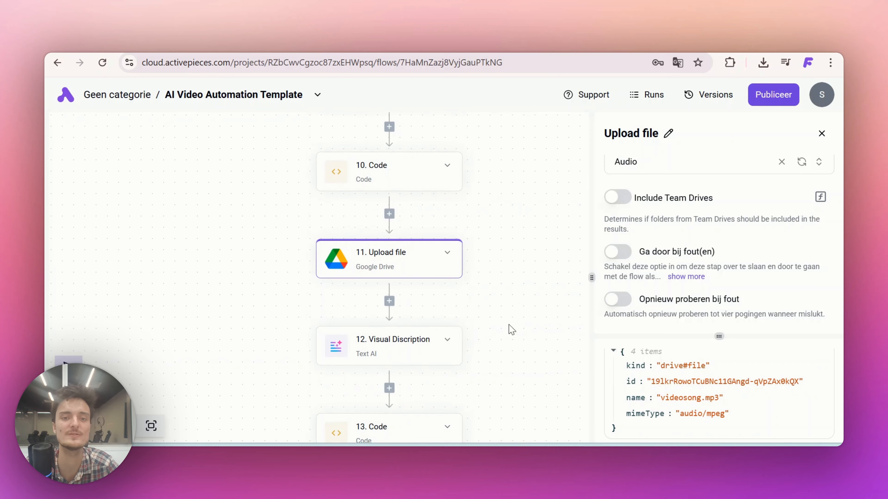
{"action": "left_click", "coordinate": [376, 354]}
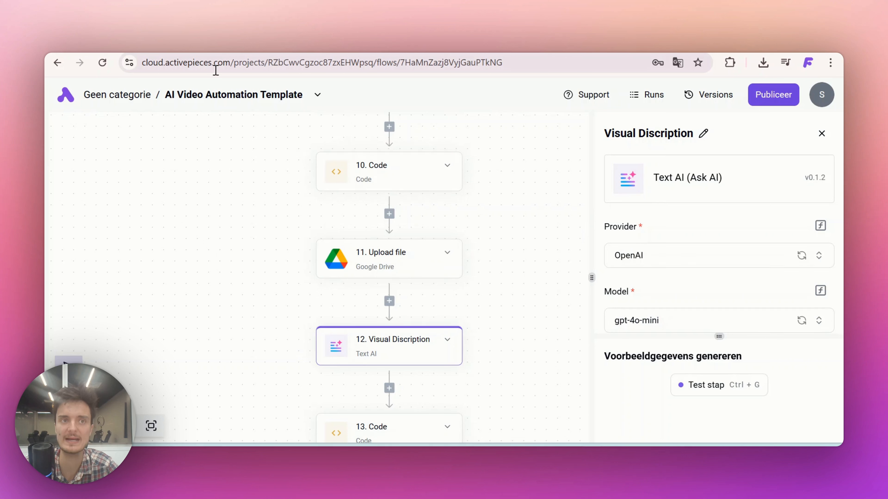
{"action": "scroll", "coordinate": [666, 283], "scroll_direction": "down", "scroll_amount": 3}
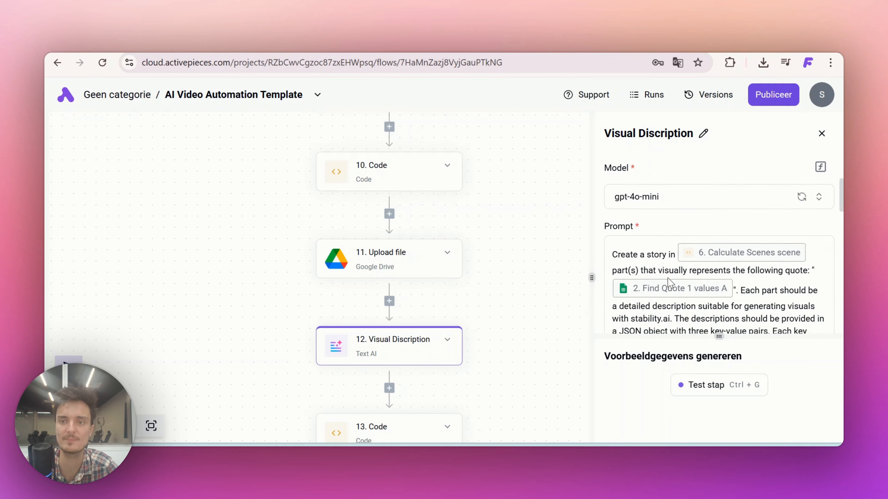
{"action": "scroll", "coordinate": [634, 269], "scroll_direction": "down", "scroll_amount": 3}
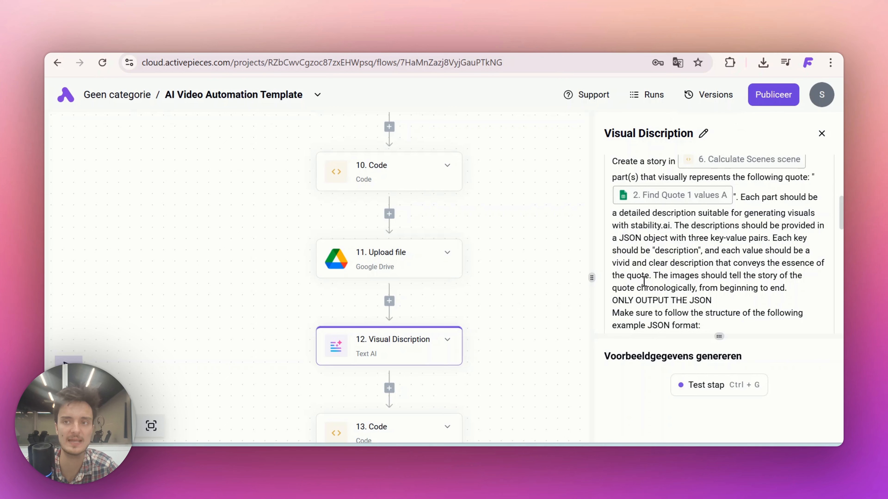
{"action": "scroll", "coordinate": [644, 282], "scroll_direction": "down", "scroll_amount": 5}
{"action": "scroll", "coordinate": [644, 281], "scroll_direction": "down", "scroll_amount": 4}
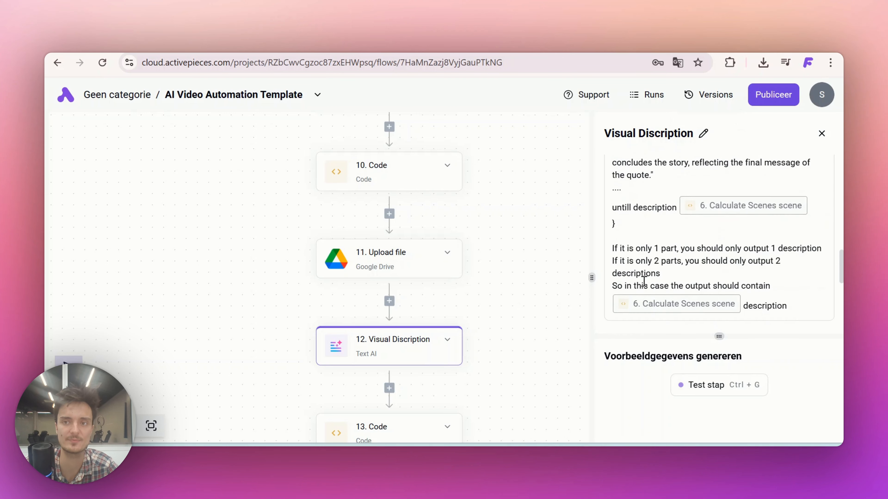
{"action": "left_click", "coordinate": [711, 385]}
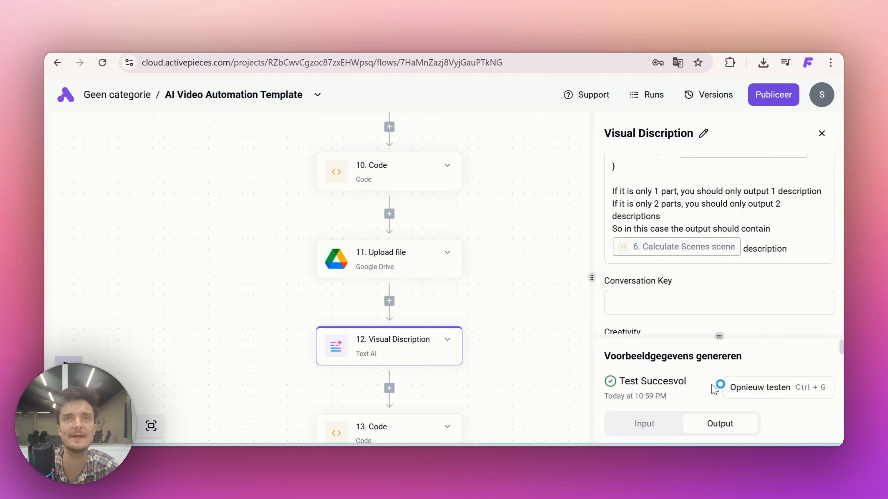
{"action": "scroll", "coordinate": [715, 387], "scroll_direction": "down", "scroll_amount": 3}
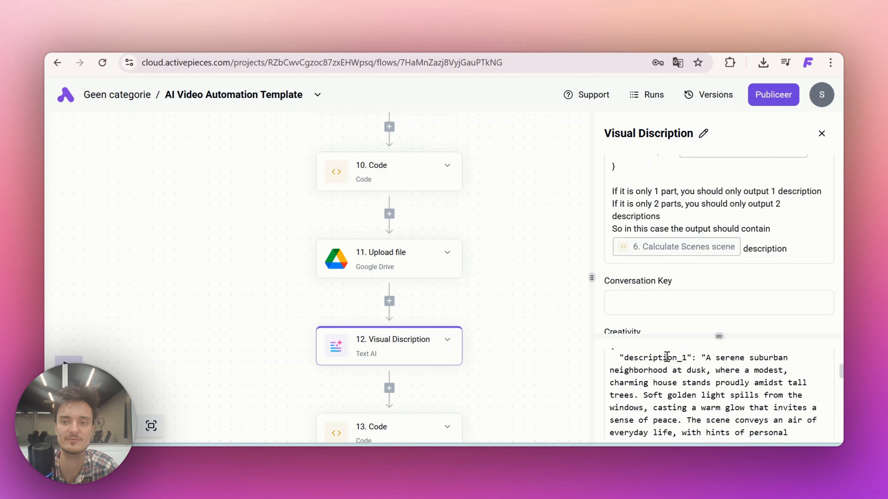
Test the Code step after Visual Discription, and test the Loop on Items step that follows it
{"action": "scroll", "coordinate": [492, 379], "scroll_direction": "down", "scroll_amount": 2}
{"action": "left_click", "coordinate": [388, 365]}
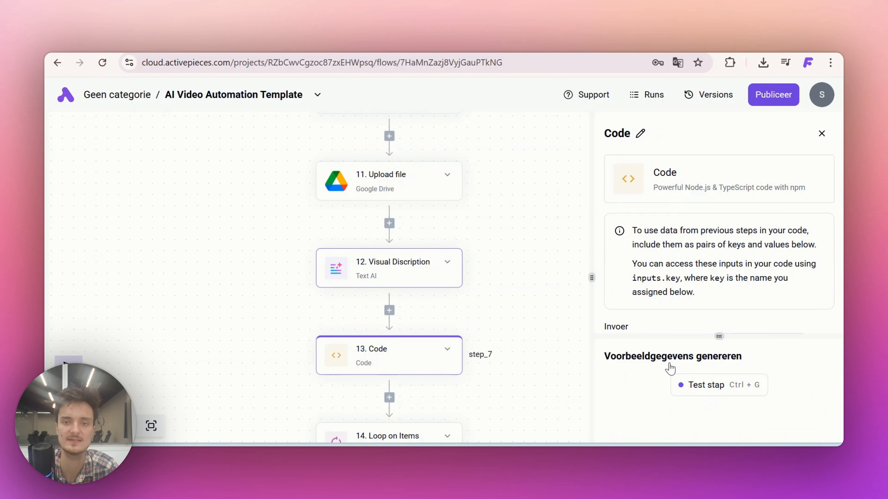
{"action": "left_click", "coordinate": [692, 388]}
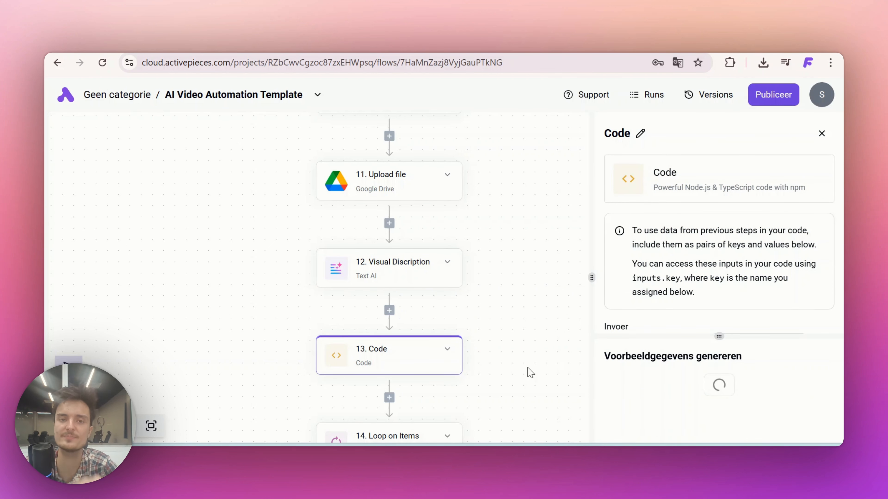
{"action": "scroll", "coordinate": [529, 372], "scroll_direction": "down", "scroll_amount": 3}
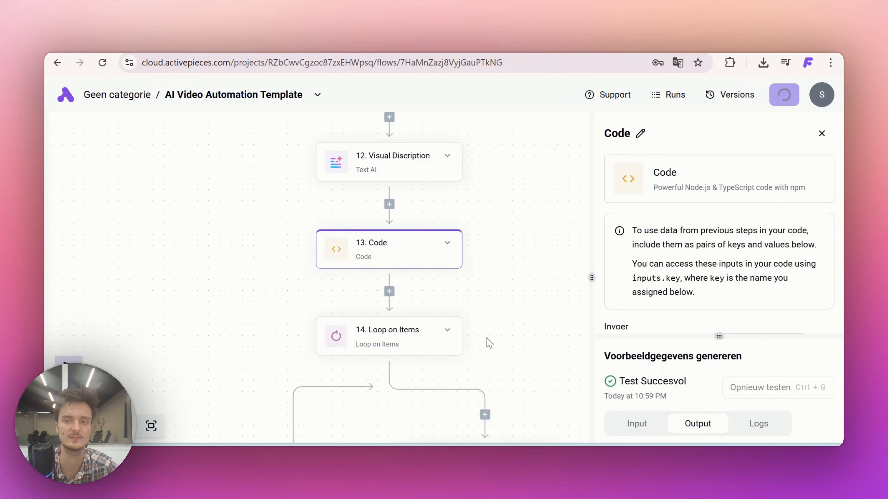
{"action": "left_click", "coordinate": [377, 337]}
{"action": "left_click", "coordinate": [698, 389]}
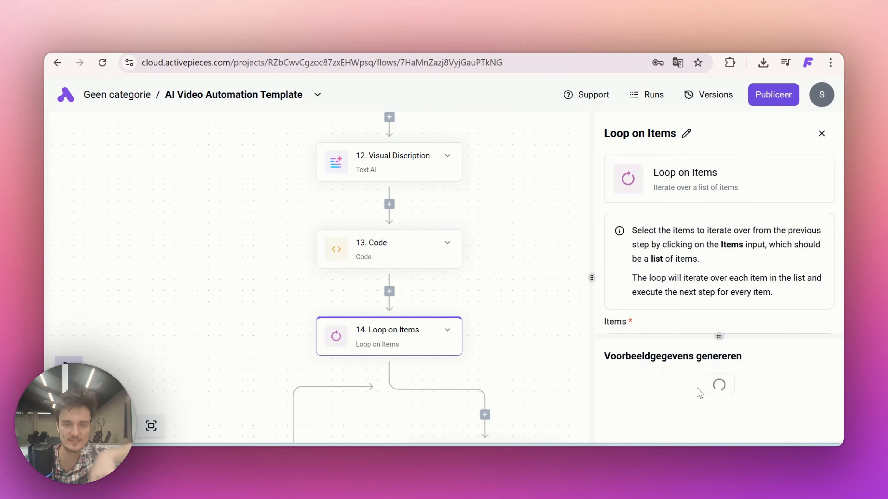
{"action": "scroll", "coordinate": [512, 350], "scroll_direction": "down", "scroll_amount": 3}
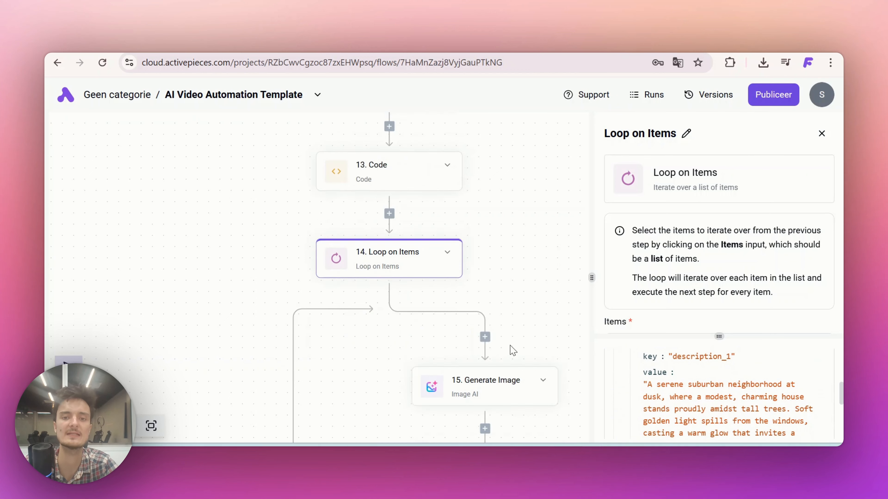
Test the Generate Image step inside the loop and review its provider, model and prompt settings
{"action": "scroll", "coordinate": [512, 350], "scroll_direction": "down", "scroll_amount": 1}
{"action": "left_click", "coordinate": [454, 302]}
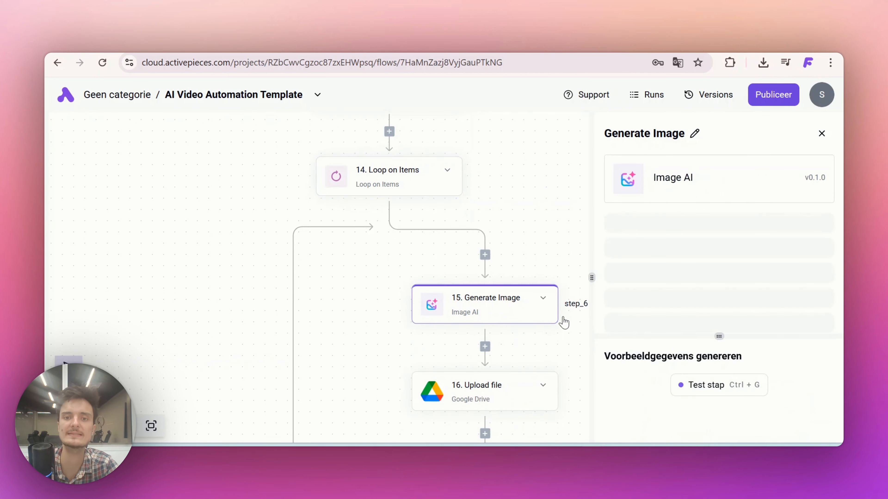
{"action": "left_click", "coordinate": [689, 384]}
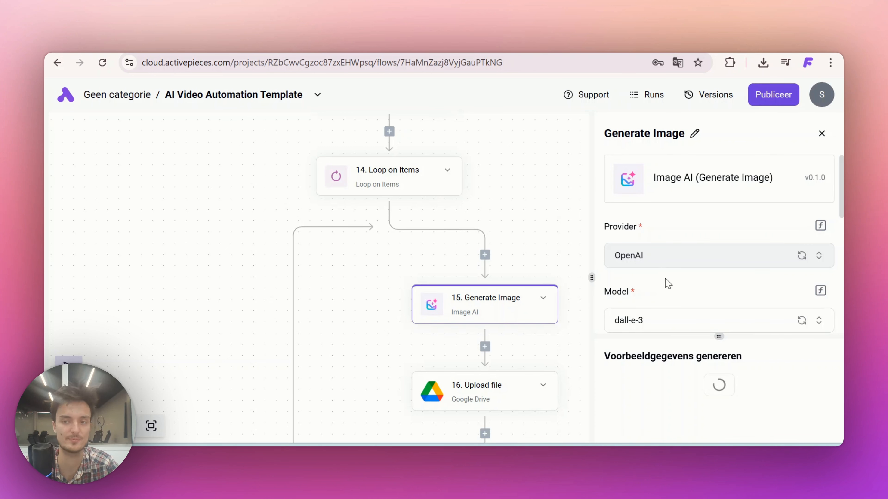
{"action": "scroll", "coordinate": [670, 287], "scroll_direction": "down", "scroll_amount": 1}
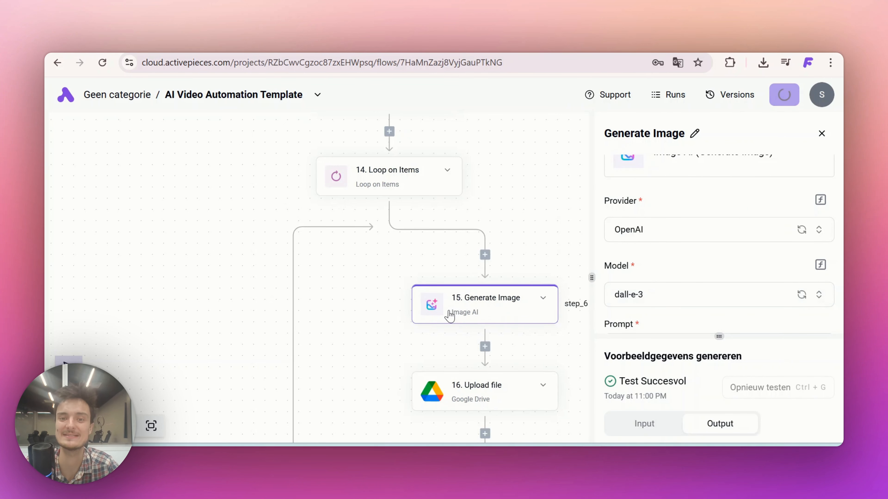
{"action": "scroll", "coordinate": [397, 324], "scroll_direction": "down", "scroll_amount": 3}
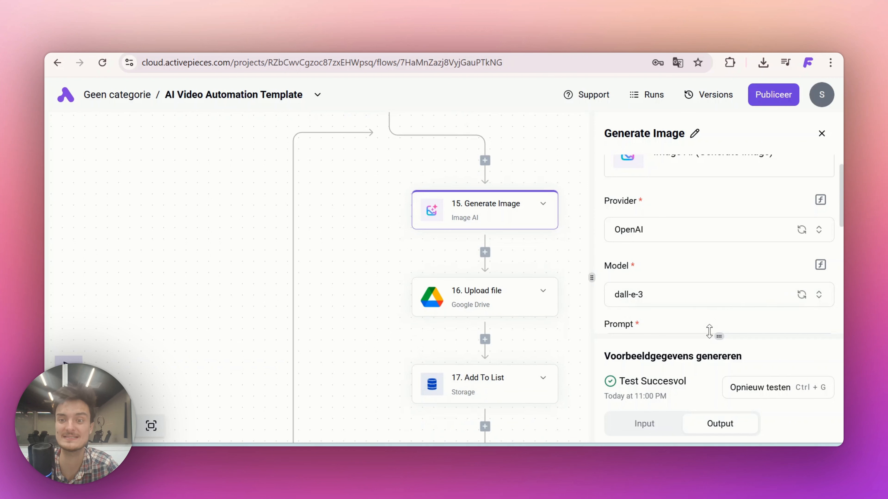
{"action": "scroll", "coordinate": [709, 331], "scroll_direction": "down", "scroll_amount": 3}
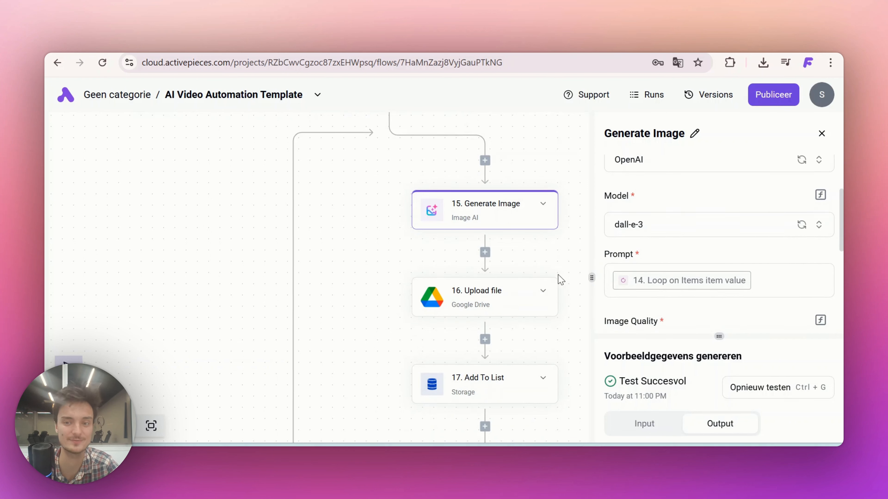
Connect the Upload file step after Generate Image to Google Drive, set its parent folder to Images, and test the step
{"action": "left_click", "coordinate": [474, 294]}
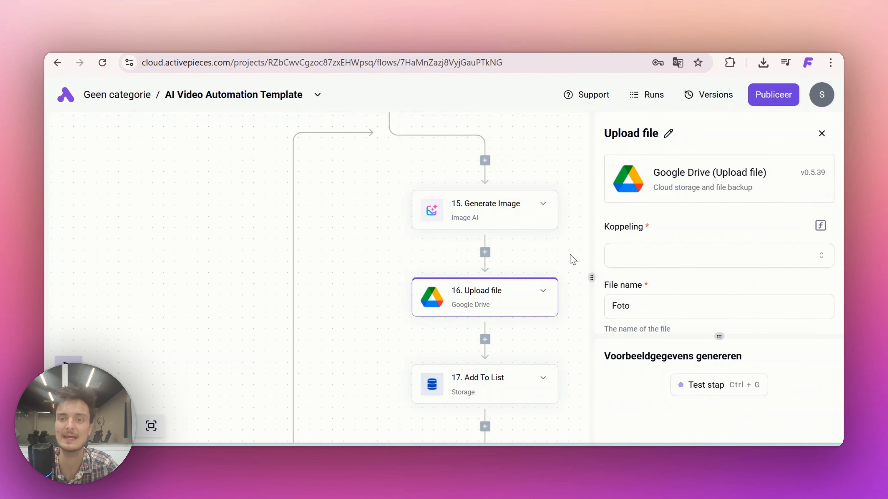
{"action": "left_click", "coordinate": [615, 261]}
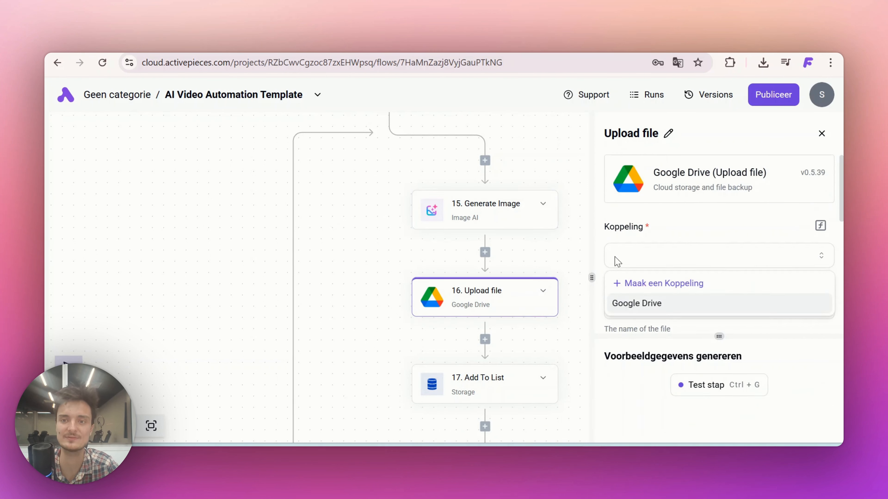
{"action": "left_click", "coordinate": [640, 303]}
{"action": "scroll", "coordinate": [656, 309], "scroll_direction": "down", "scroll_amount": 3}
{"action": "scroll", "coordinate": [642, 272], "scroll_direction": "down", "scroll_amount": 4}
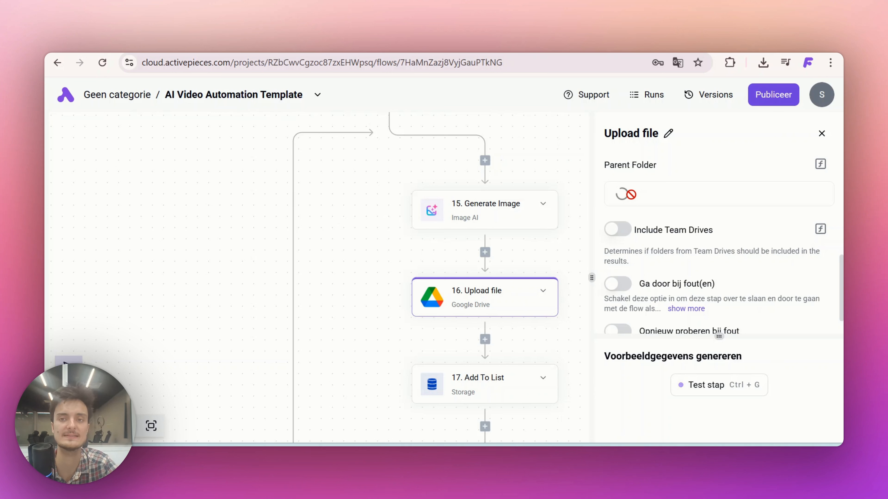
{"action": "left_click", "coordinate": [625, 200]}
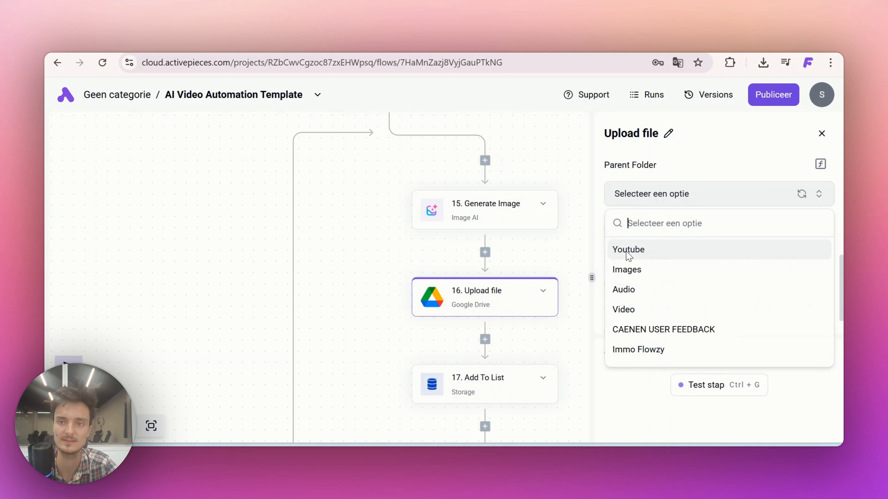
{"action": "left_click", "coordinate": [628, 269]}
{"action": "left_click", "coordinate": [702, 386]}
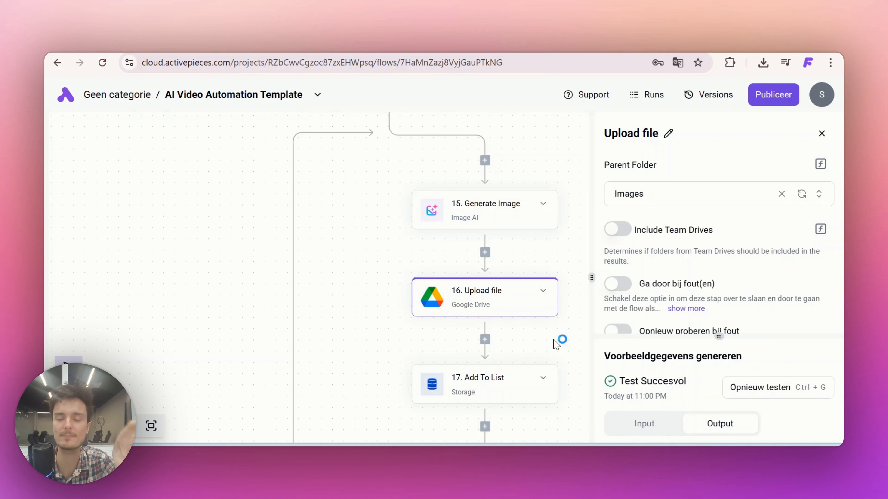
Test the Add To List step at the end of the loop and the Get storage step that follows it
{"action": "scroll", "coordinate": [545, 325], "scroll_direction": "down", "scroll_amount": 3}
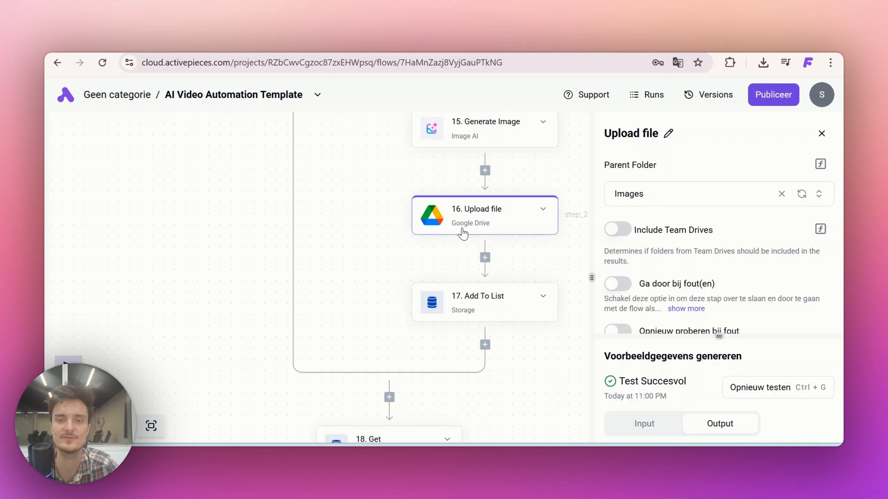
{"action": "left_click", "coordinate": [472, 303]}
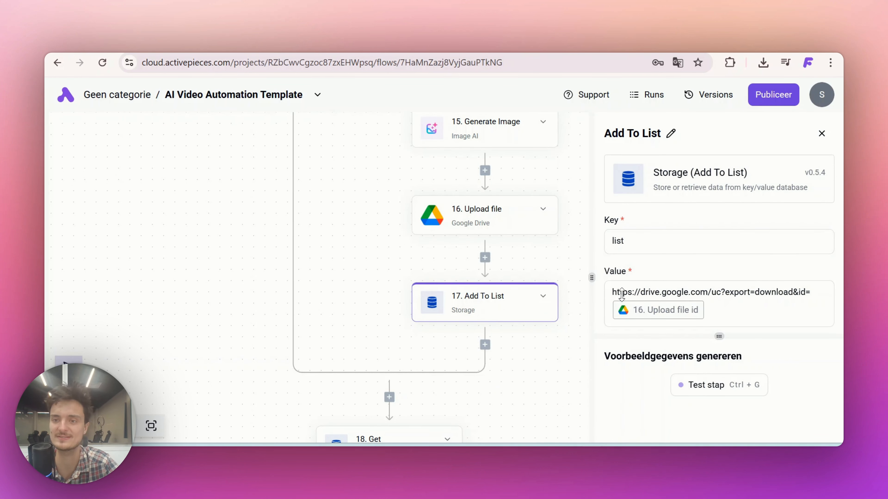
{"action": "left_click", "coordinate": [702, 388]}
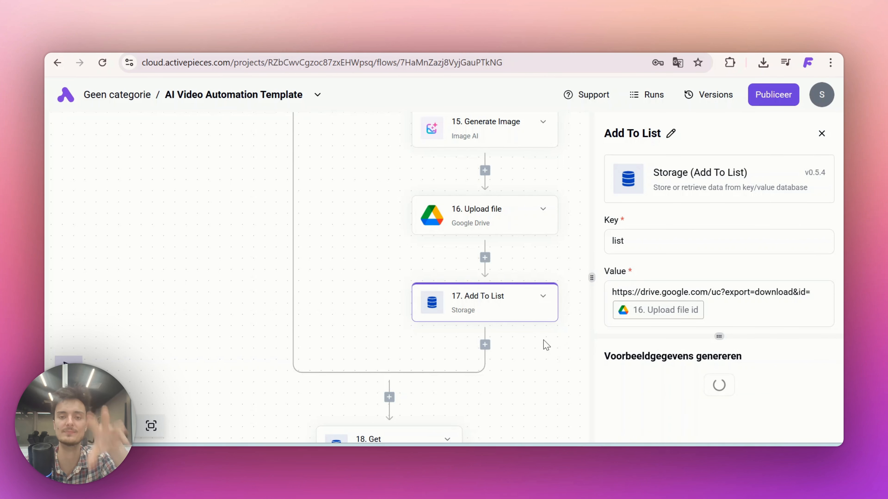
{"action": "scroll", "coordinate": [455, 385], "scroll_direction": "down", "scroll_amount": 5}
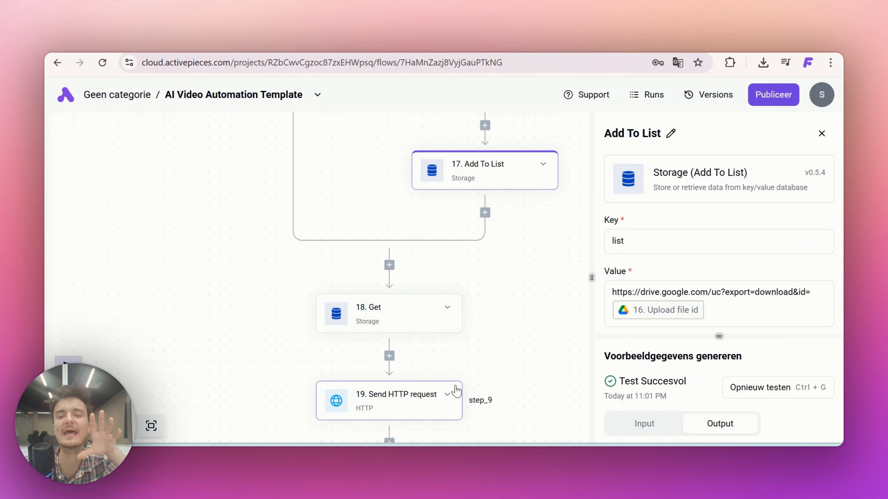
{"action": "left_click", "coordinate": [404, 311]}
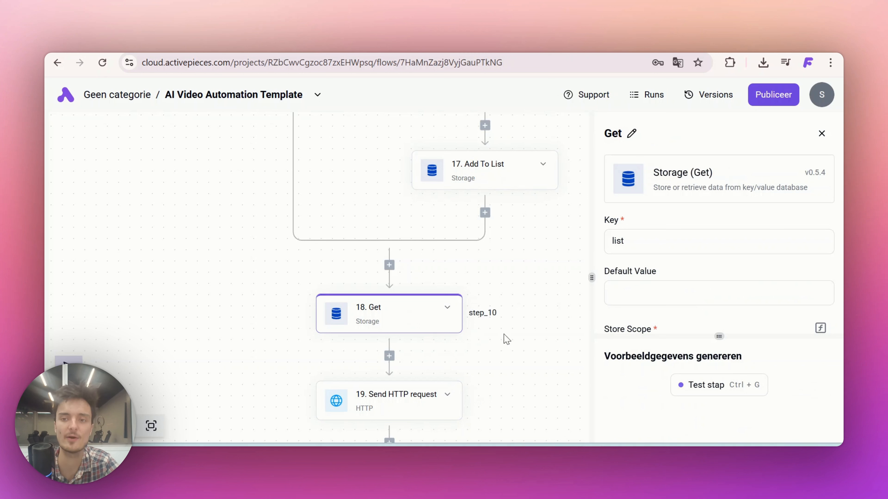
{"action": "left_click", "coordinate": [695, 392]}
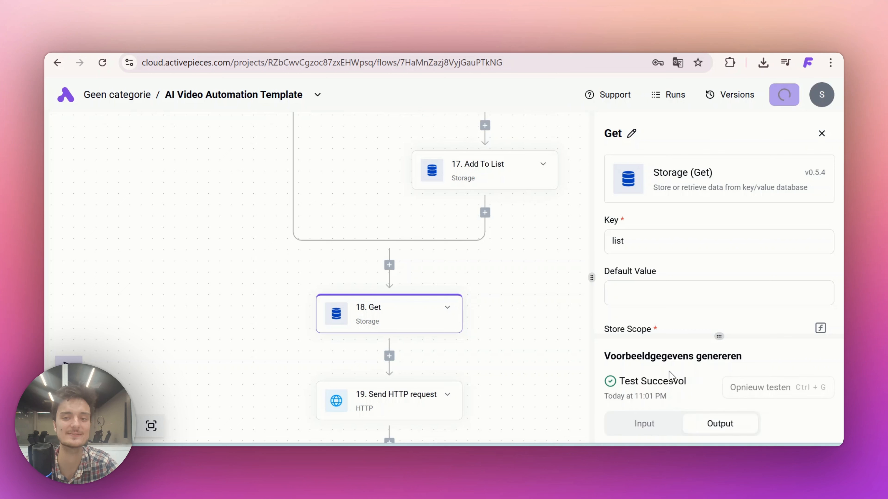
{"action": "scroll", "coordinate": [491, 341], "scroll_direction": "down", "scroll_amount": 2}
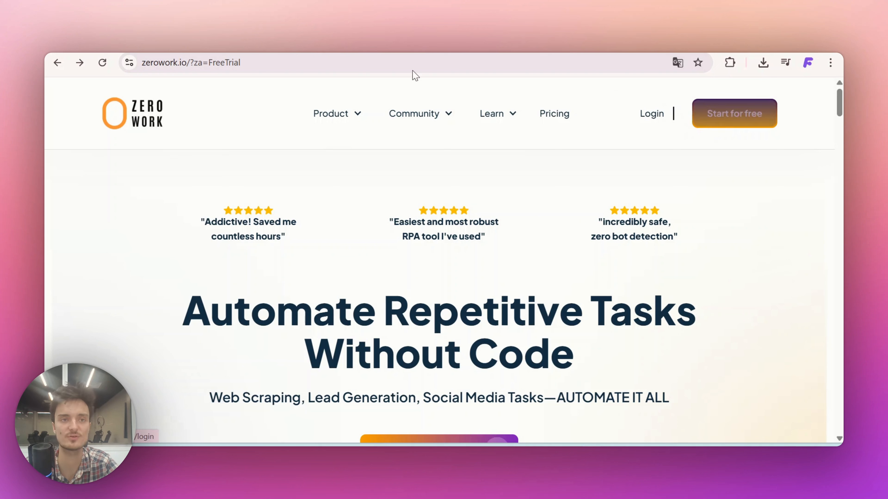
Switch to ZeroWork, check the desktop agent's status, and look over the CapCut Automatisatie Template Demo workflow
{"action": "mouse_move", "coordinate": [336, 114]}
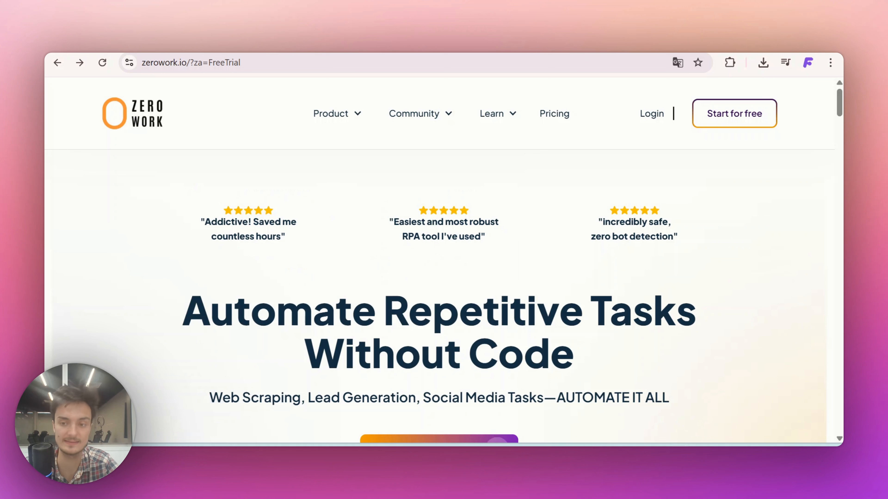
{"action": "left_click", "coordinate": [642, 424]}
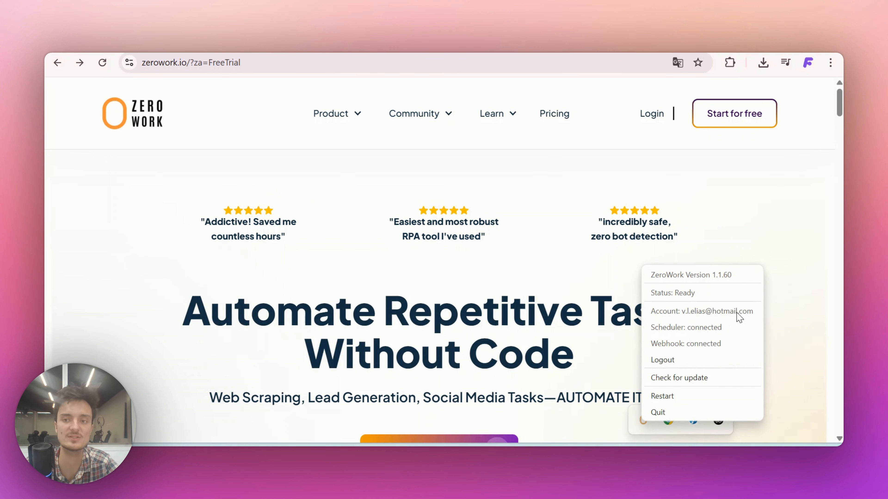
{"action": "left_click", "coordinate": [293, 260]}
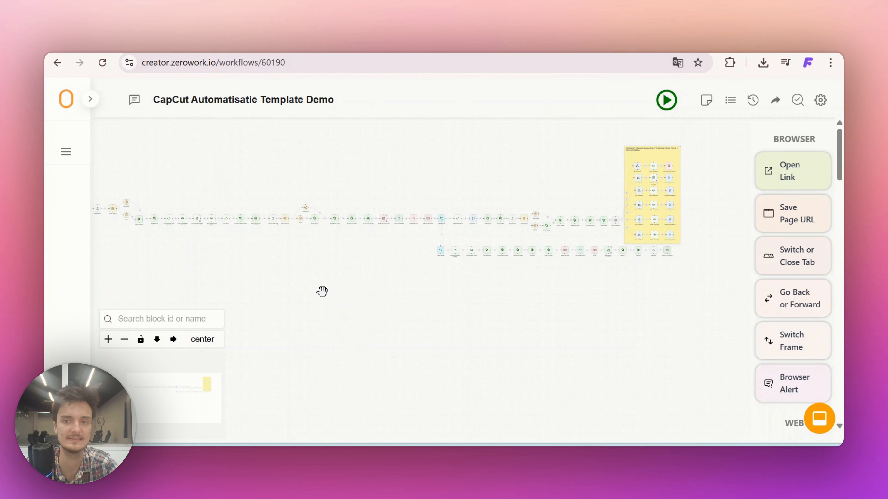
{"action": "left_click_drag", "start_coordinate": [320, 273], "coordinate": [394, 275]}
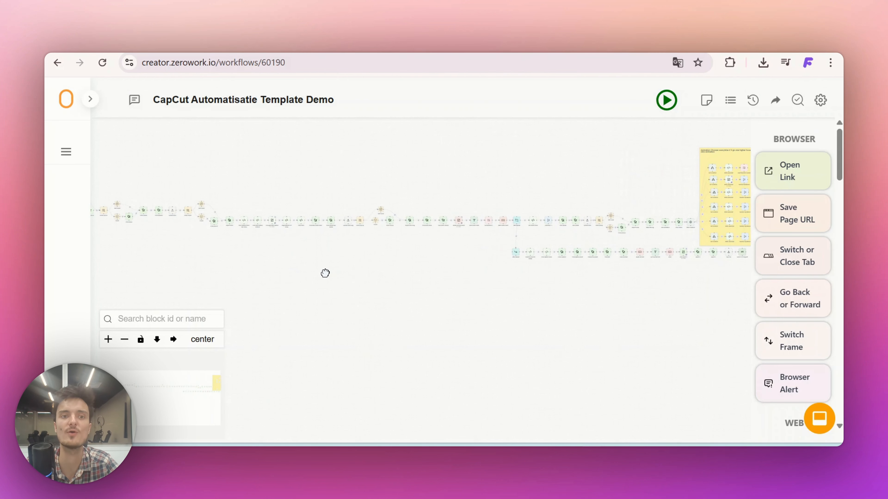
{"action": "mouse_move", "coordinate": [325, 273]}
{"action": "left_mouse_down"}
{"action": "mouse_move", "coordinate": [290, 271]}
{"action": "mouse_move", "coordinate": [456, 276]}
{"action": "mouse_move", "coordinate": [356, 276]}
{"action": "mouse_move", "coordinate": [336, 263]}
{"action": "left_mouse_up"}
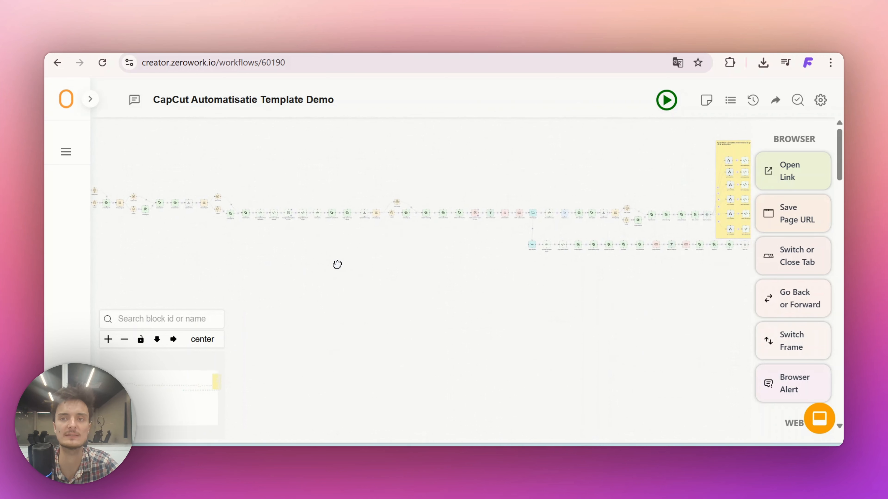
Delete the stored cookies and the existing webhook from the workflow's TaskBot settings
{"action": "left_click", "coordinate": [820, 105]}
{"action": "scroll", "coordinate": [533, 307], "scroll_direction": "down", "scroll_amount": 5}
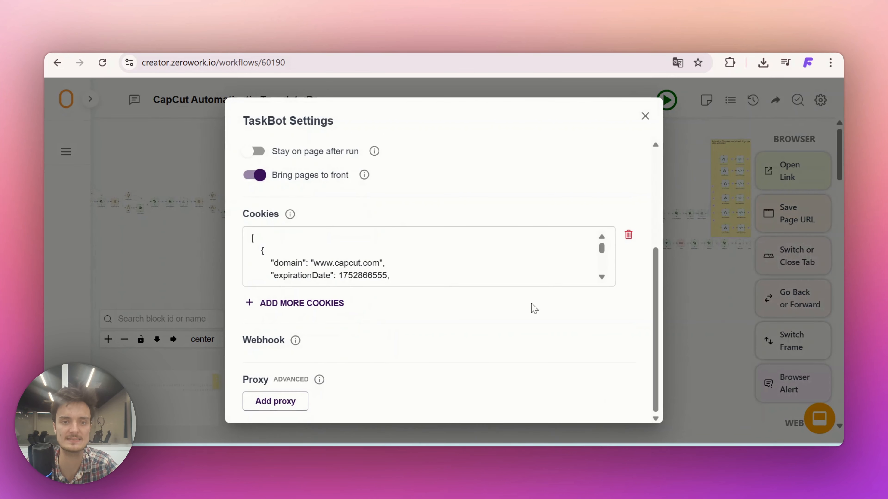
{"action": "left_click", "coordinate": [628, 234]}
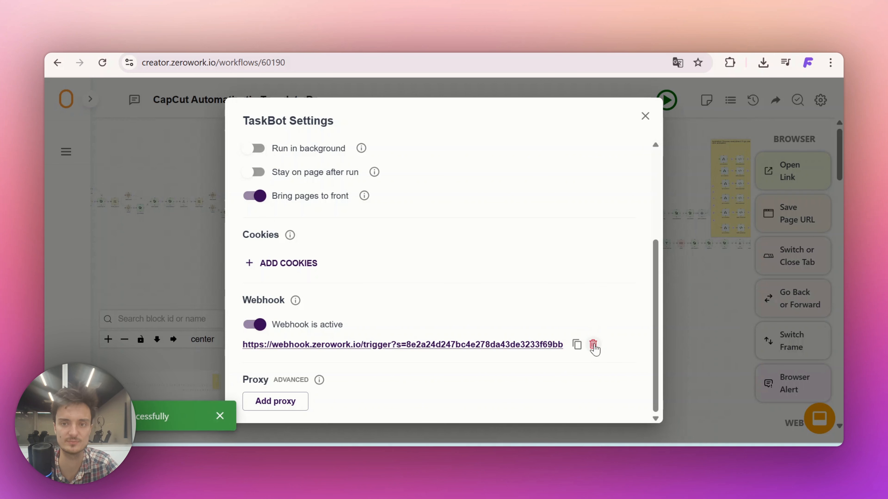
{"action": "left_click", "coordinate": [594, 346]}
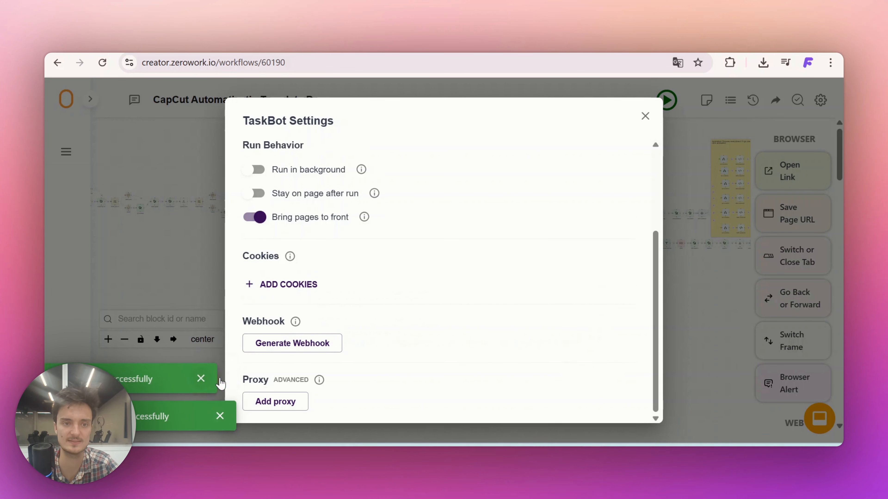
{"action": "left_click", "coordinate": [219, 381]}
{"action": "left_click", "coordinate": [220, 415]}
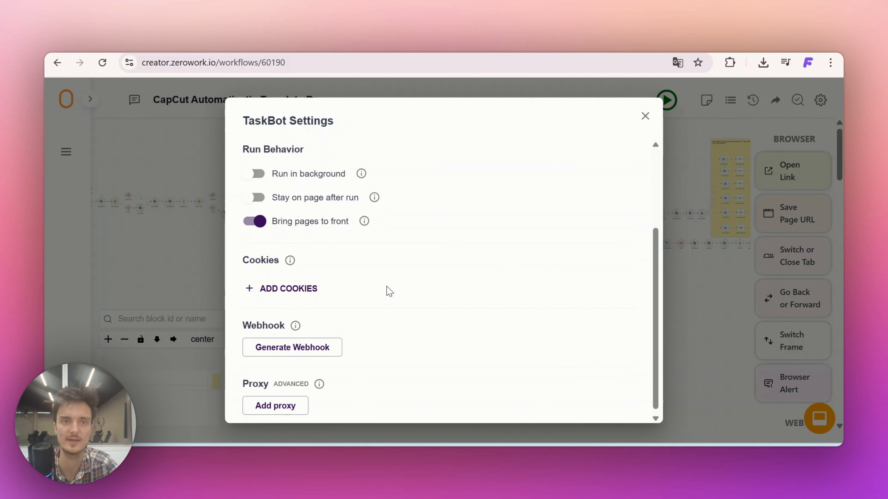
Generate a new webhook for the TaskBot and paste its link as the URL of the Send HTTP request step in Activepieces
{"action": "left_click", "coordinate": [277, 346]}
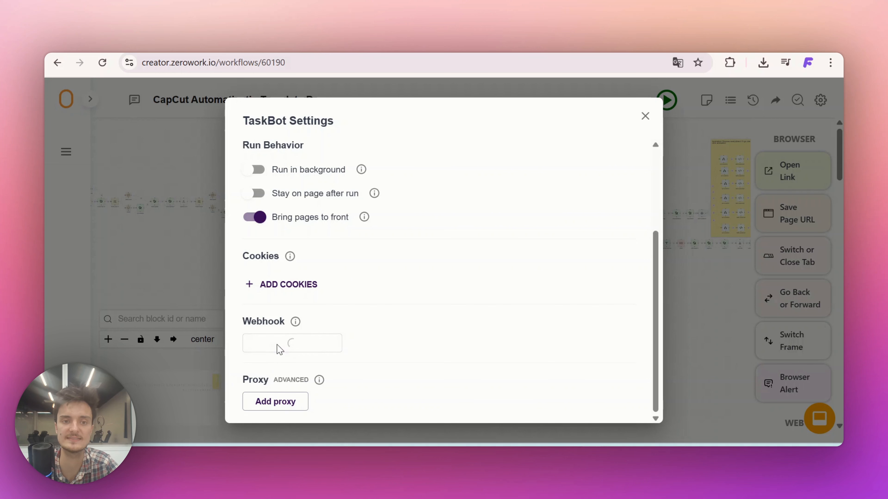
{"action": "left_click", "coordinate": [578, 366]}
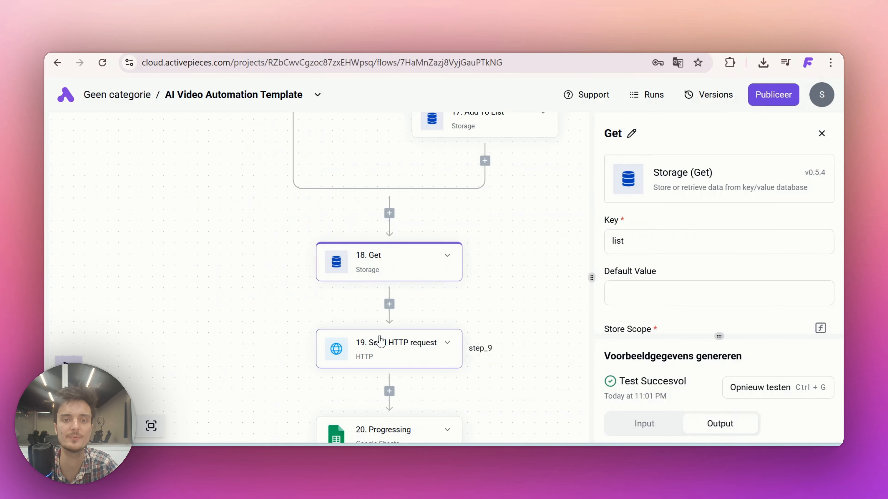
{"action": "left_click", "coordinate": [380, 341]}
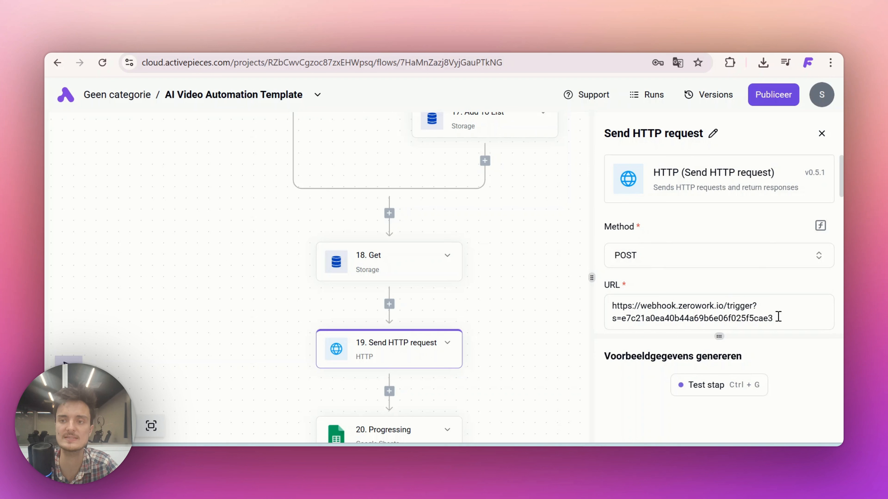
{"action": "triple_click", "coordinate": [608, 304]}
{"action": "key", "text": "ctrl+v"}
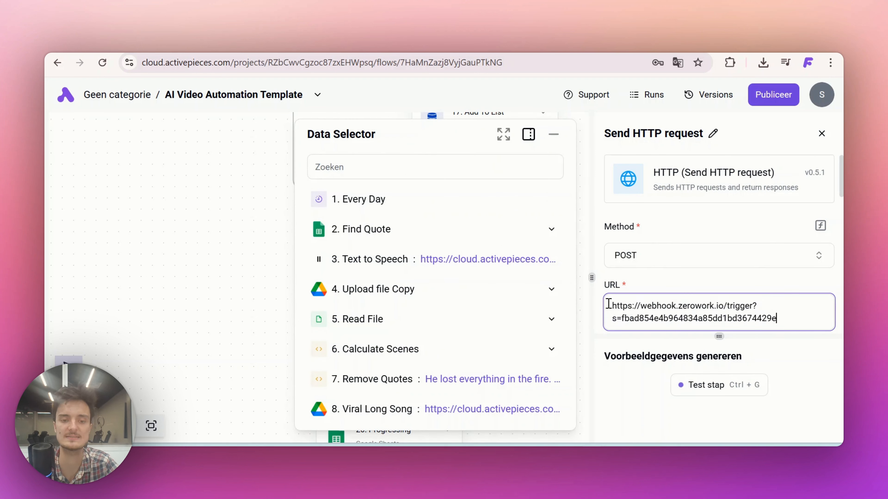
{"action": "left_click", "coordinate": [656, 289]}
{"action": "scroll", "coordinate": [657, 292], "scroll_direction": "down", "scroll_amount": 10}
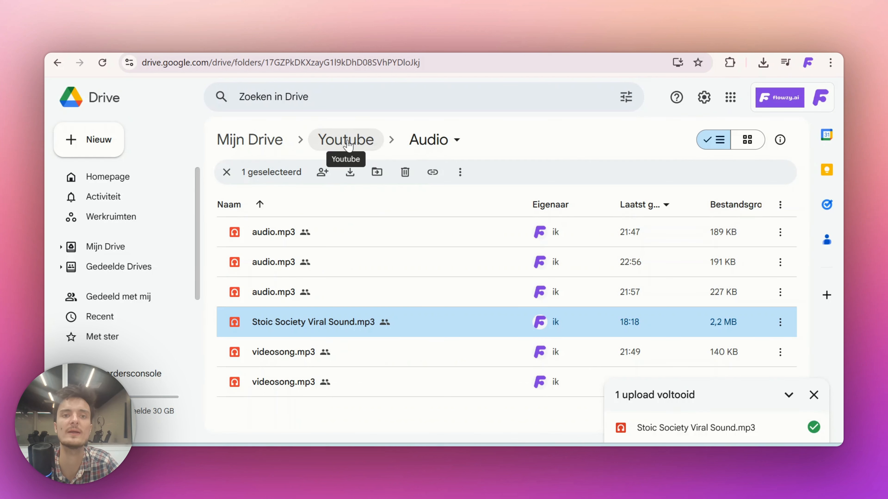
Switch to Google Drive, go up to the Youtube folder, and open its sharing settings
{"action": "left_click", "coordinate": [370, 145]}
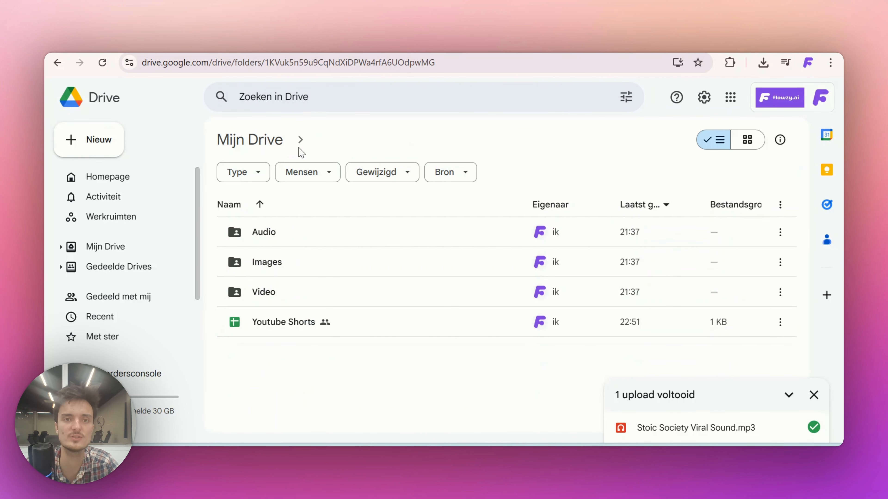
{"action": "left_click", "coordinate": [380, 142]}
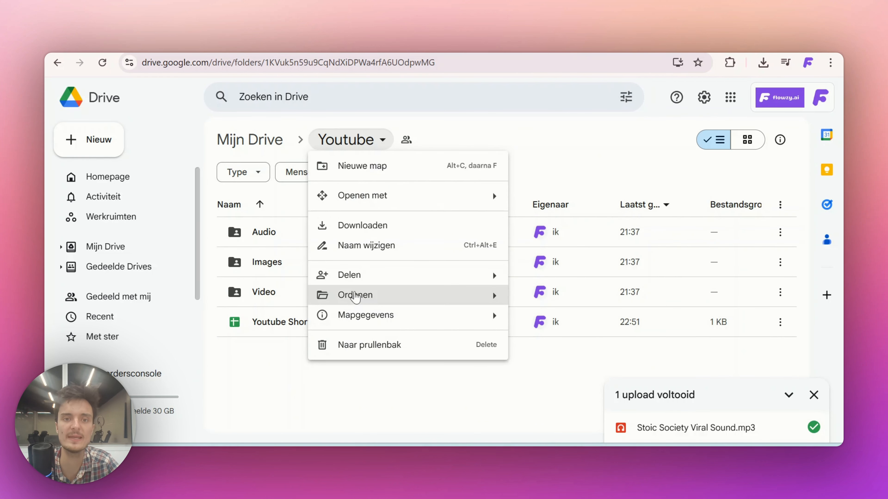
{"action": "mouse_move", "coordinate": [356, 283]}
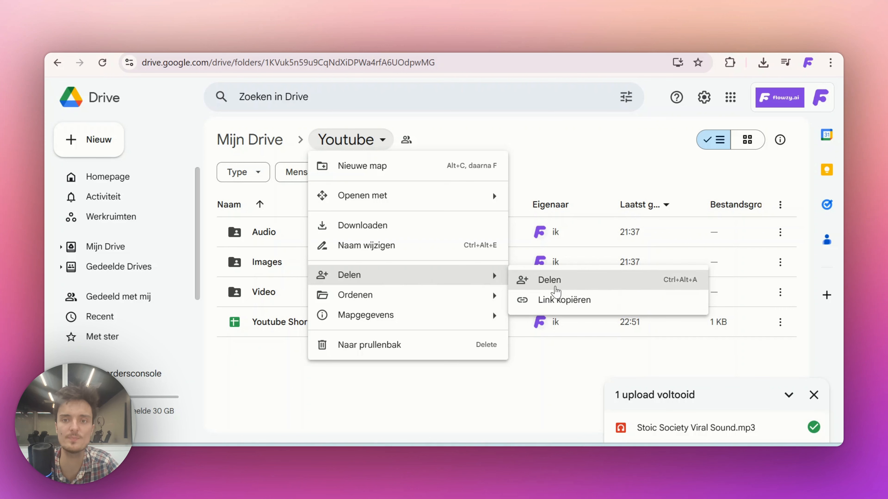
{"action": "left_click", "coordinate": [552, 280]}
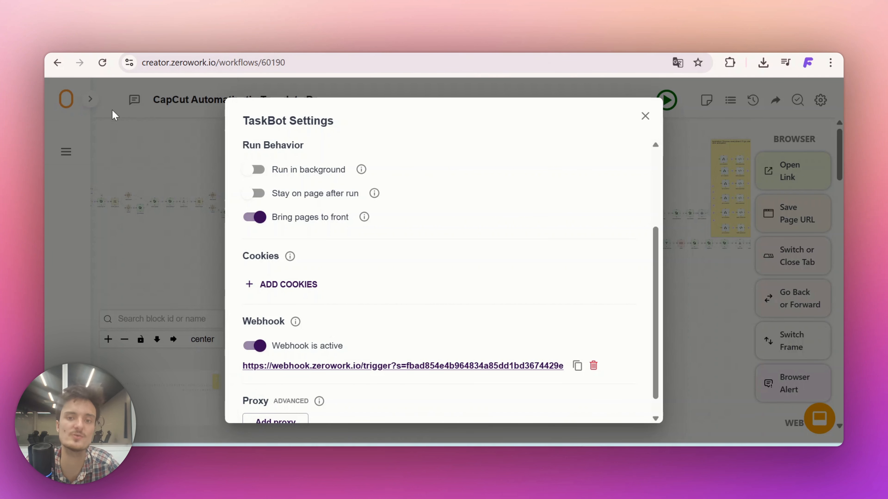
Switch from the TaskBot settings to the CapCut website and export its cookies with the Cookie-Editor extension
{"action": "scroll", "coordinate": [412, 227], "scroll_direction": "down", "scroll_amount": 1}
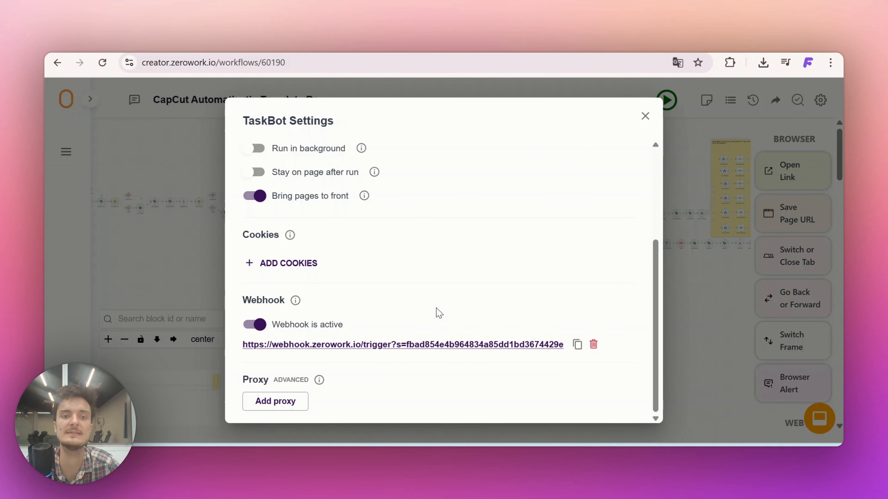
{"action": "left_click", "coordinate": [171, 271]}
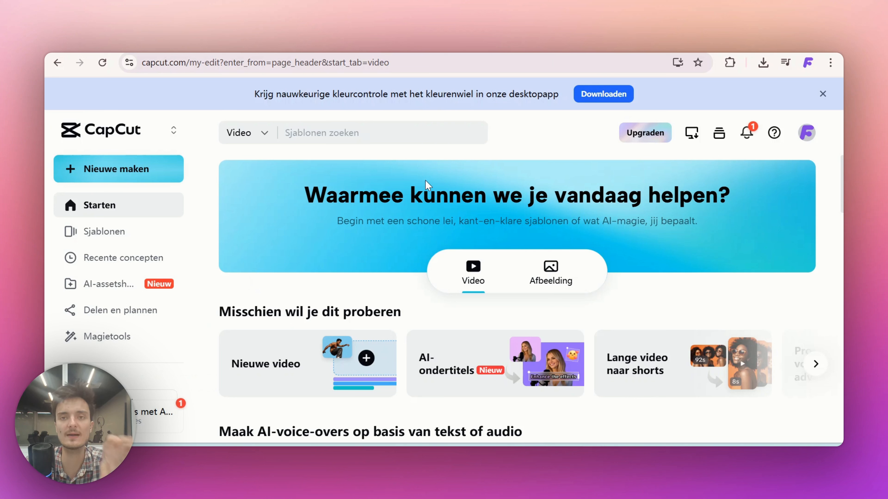
{"action": "left_click", "coordinate": [730, 62]}
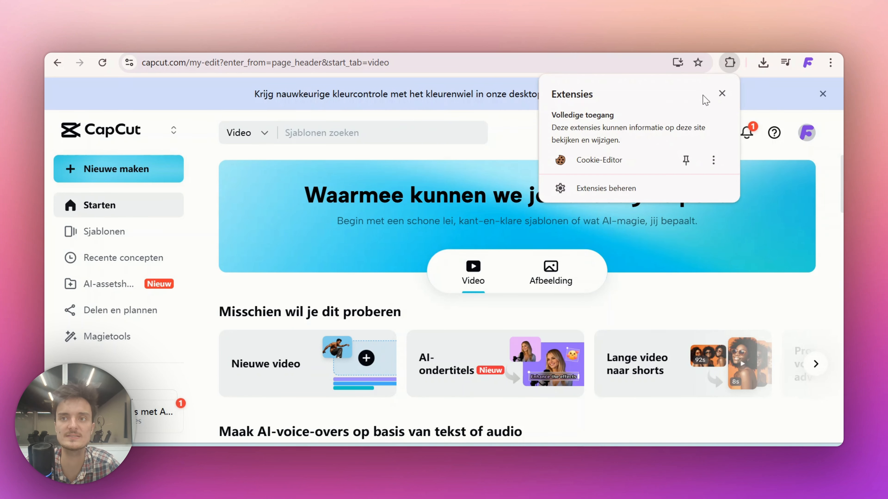
{"action": "left_click", "coordinate": [618, 164]}
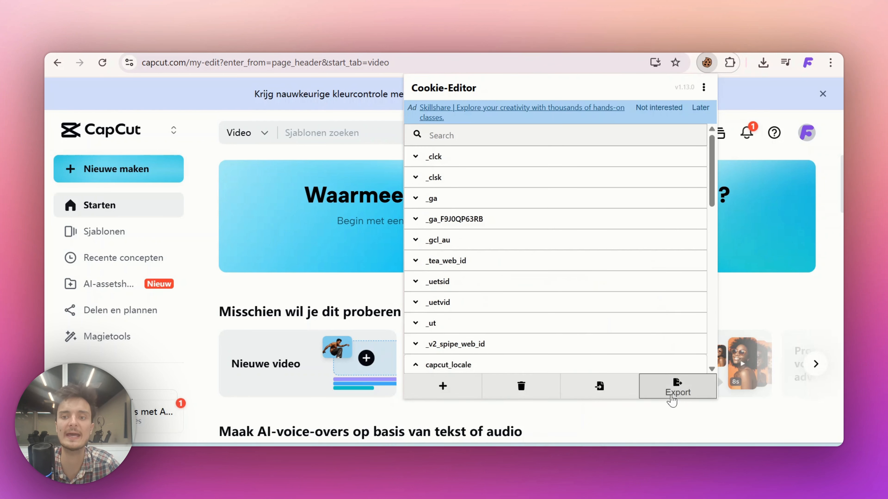
{"action": "left_click", "coordinate": [672, 398]}
{"action": "left_click", "coordinate": [562, 349]}
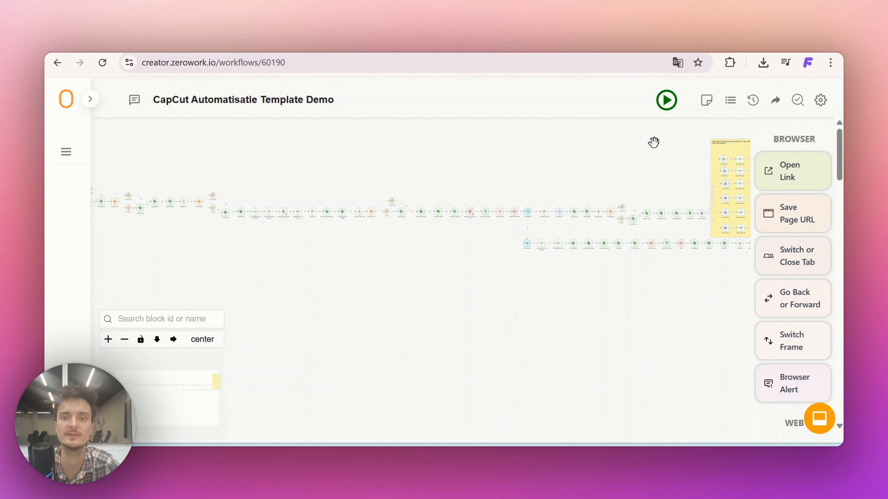
Add the exported CapCut cookies to the TaskBot settings of the ZeroWork workflow and close the settings
{"action": "left_click", "coordinate": [820, 100]}
{"action": "scroll", "coordinate": [375, 358], "scroll_direction": "down", "scroll_amount": 4}
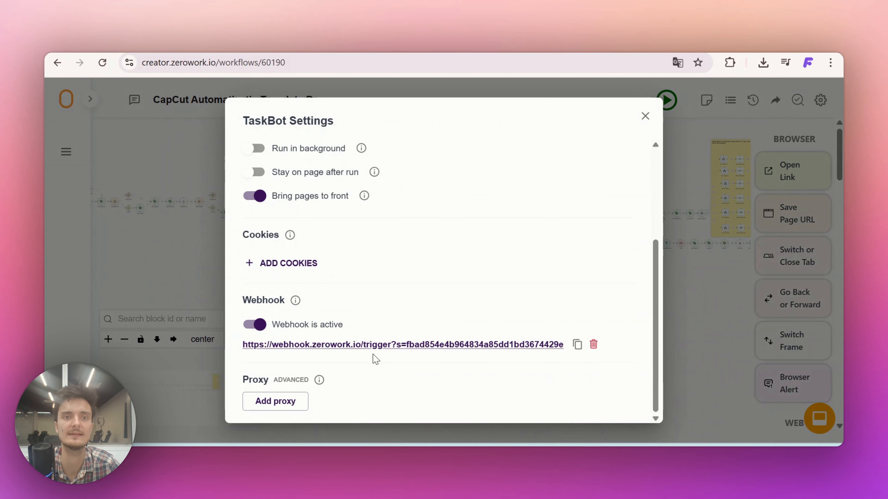
{"action": "left_click", "coordinate": [261, 268]}
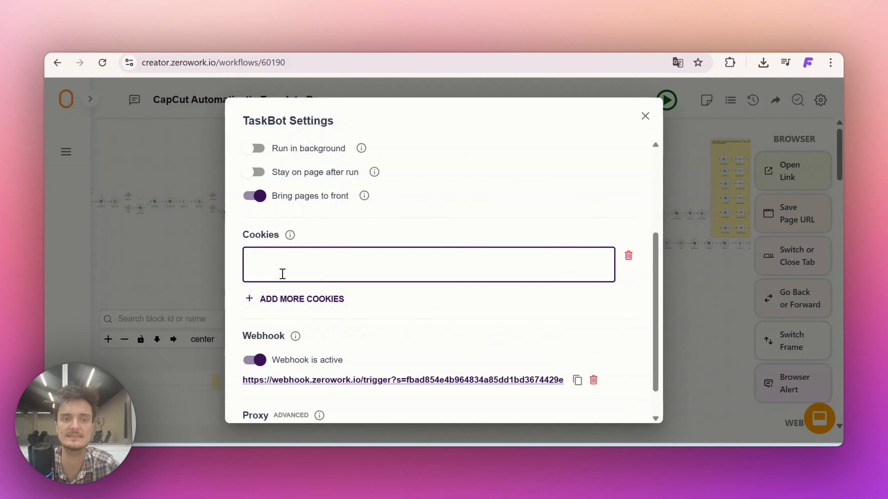
{"action": "key", "text": "super+v"}
{"action": "left_click", "coordinate": [228, 289]}
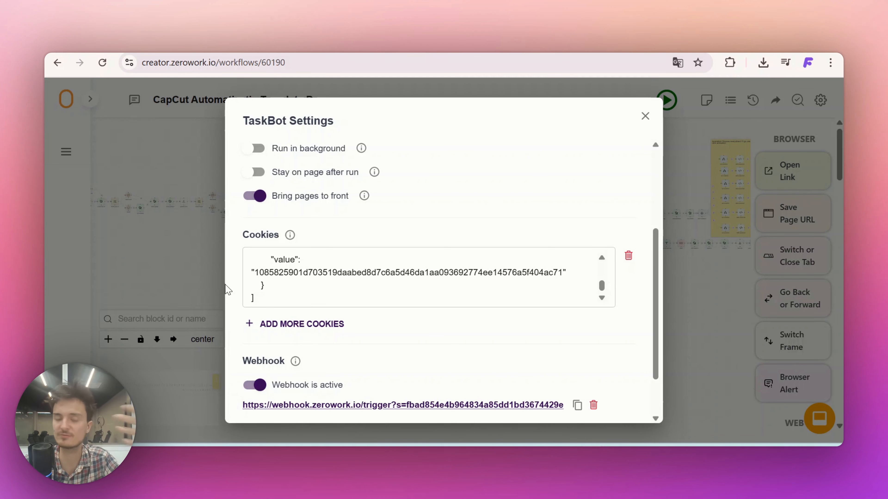
{"action": "left_click", "coordinate": [162, 249]}
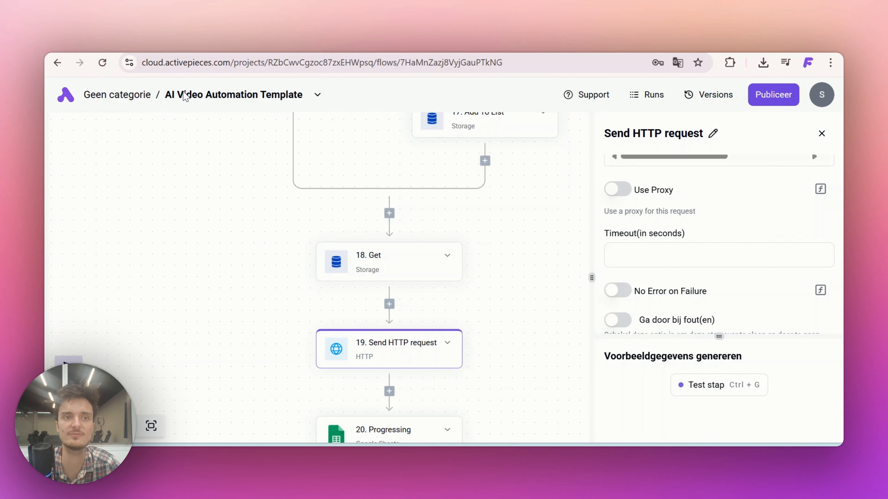
Return to the Activepieces flows overview and copy the sixth link, the second Activepieces template, from the Links notes
{"action": "left_click", "coordinate": [65, 98]}
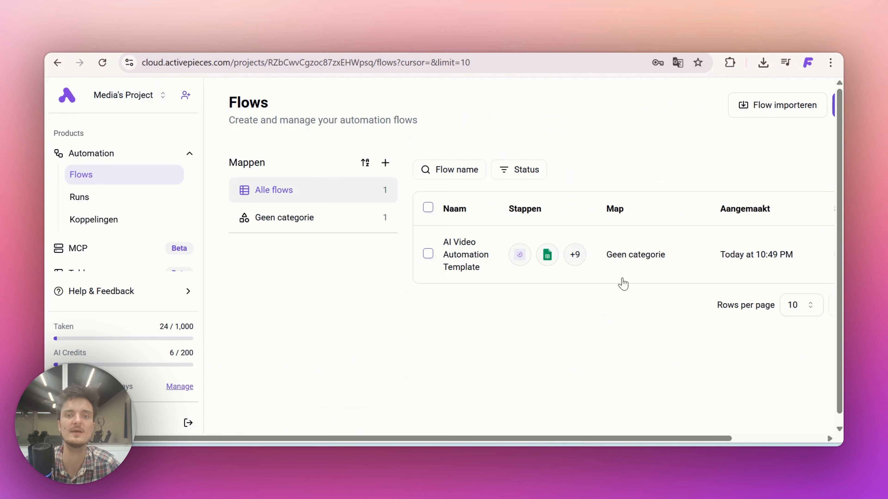
{"action": "left_click", "coordinate": [566, 454]}
{"action": "scroll", "coordinate": [565, 191], "scroll_direction": "up", "scroll_amount": 2}
{"action": "scroll", "coordinate": [565, 191], "scroll_direction": "up", "scroll_amount": 5}
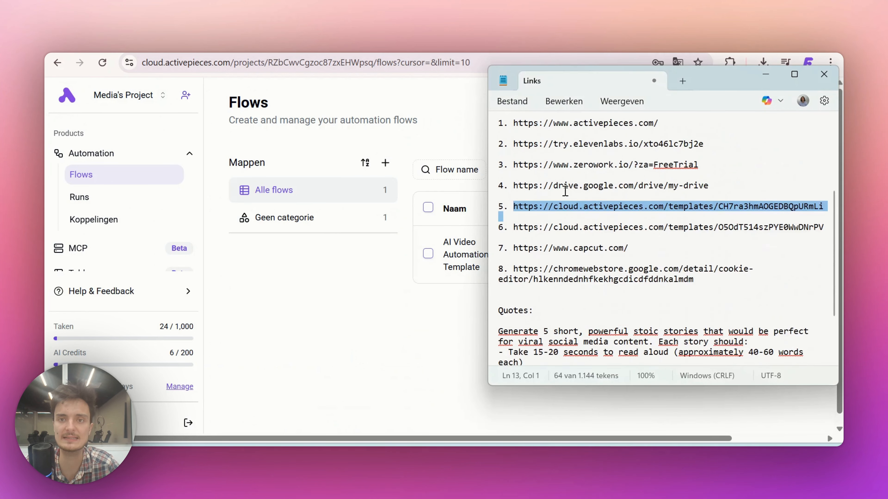
{"action": "left_click_drag", "start_coordinate": [514, 251], "coordinate": [819, 255]}
{"action": "key", "text": "ctrl+c"}
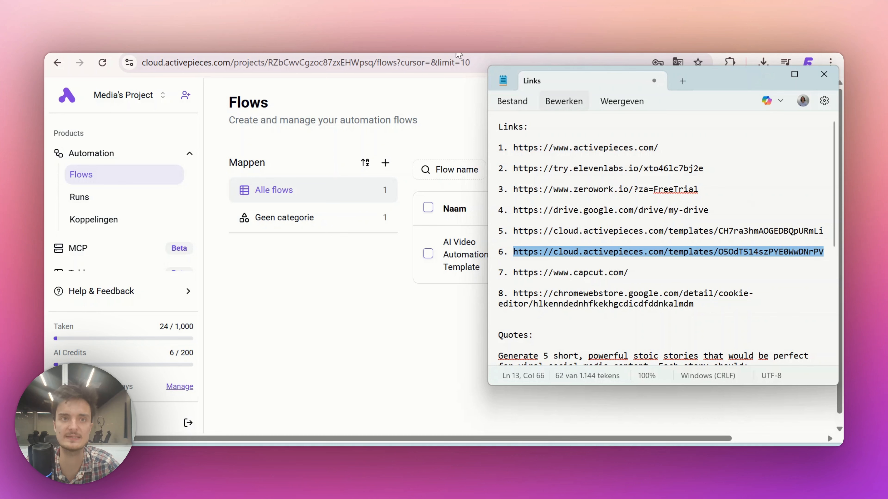
Load the copied template link in the browser and import the ZeroWork to Google Drive Template
{"action": "left_click", "coordinate": [382, 62]}
{"action": "key", "text": "ctrl+v"}
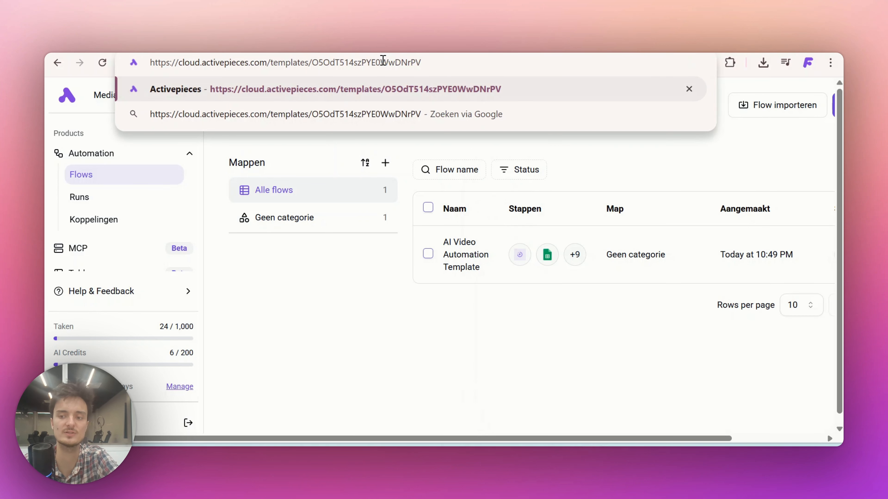
{"action": "key", "text": "Return"}
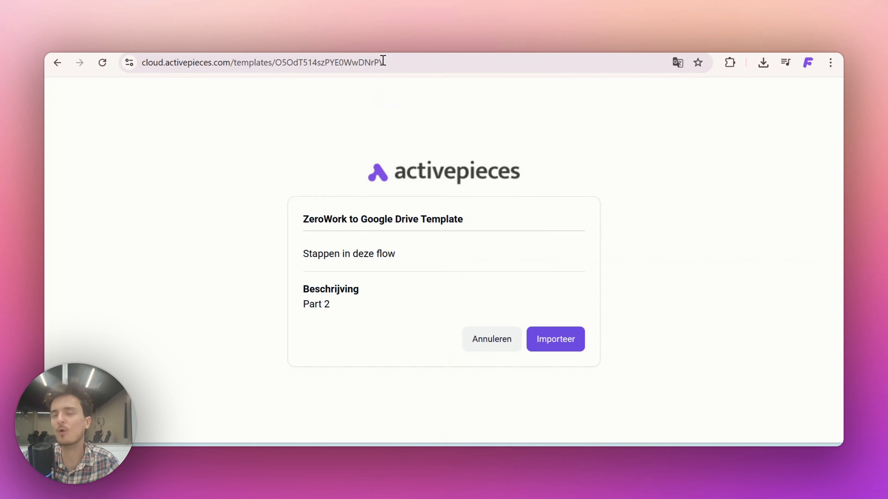
{"action": "left_click", "coordinate": [555, 344]}
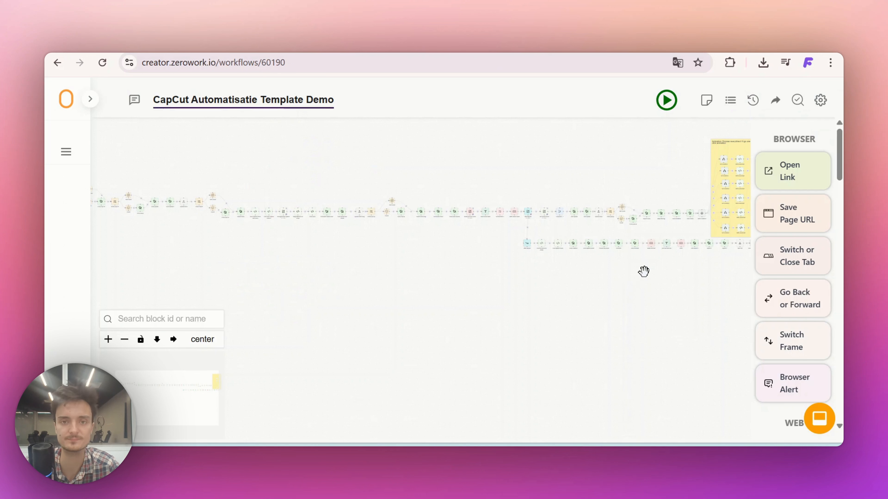
In the ZeroWork workflow, replace the request URL of the last Send HTTP Request block with the copied Activepieces webhook URL and save
{"action": "scroll", "coordinate": [466, 284], "scroll_direction": "right", "scroll_amount": 6}
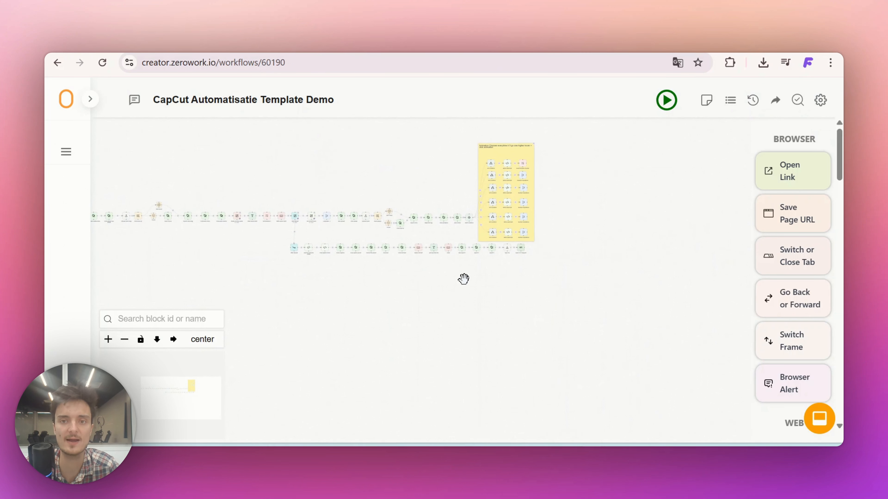
{"action": "scroll", "coordinate": [463, 278], "scroll_direction": "up", "scroll_amount": 5}
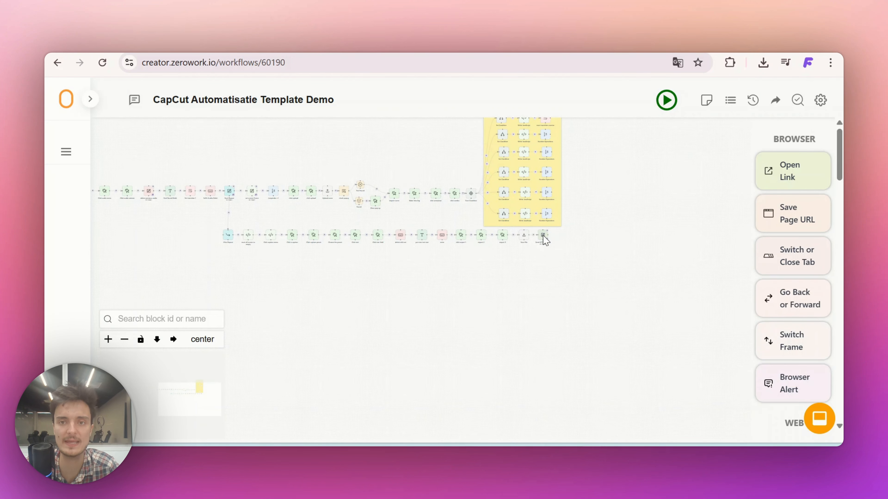
{"action": "double_click", "coordinate": [543, 237]}
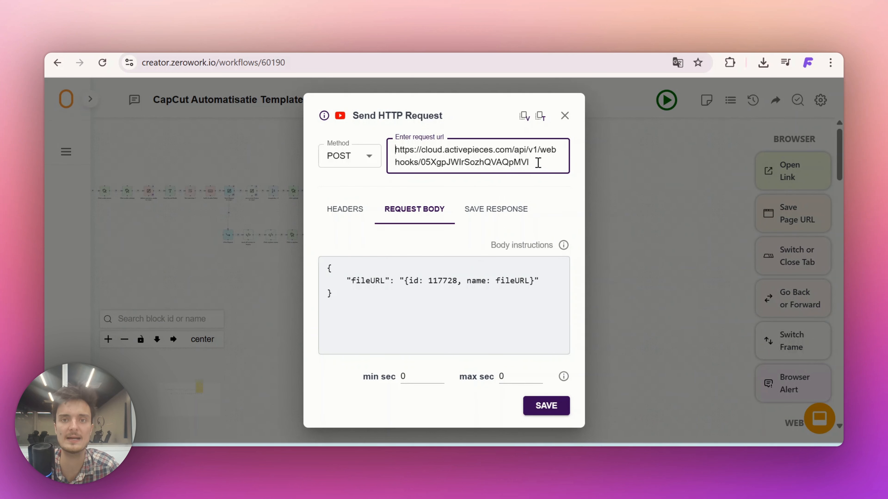
{"action": "left_click_drag", "start_coordinate": [538, 163], "coordinate": [364, 144]}
{"action": "key", "text": "ctrl+v"}
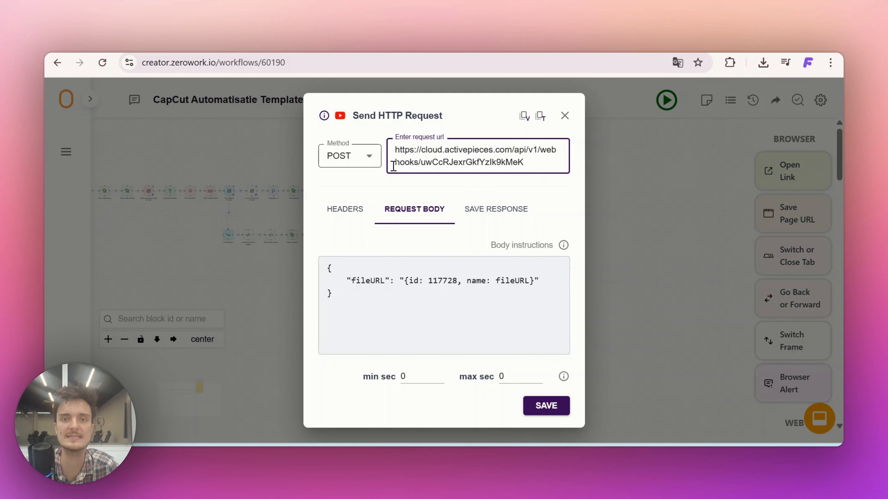
{"action": "left_click", "coordinate": [494, 192]}
{"action": "left_click", "coordinate": [552, 411]}
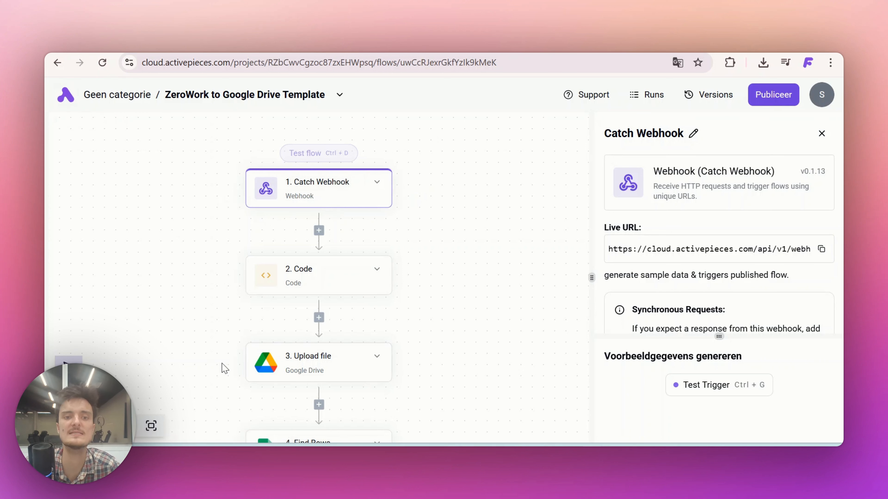
Review the steps of the ZeroWork to Google Drive Template flow and the video column of the Youtube Shorts spreadsheet
{"action": "left_click_drag", "start_coordinate": [221, 363], "coordinate": [228, 298]}
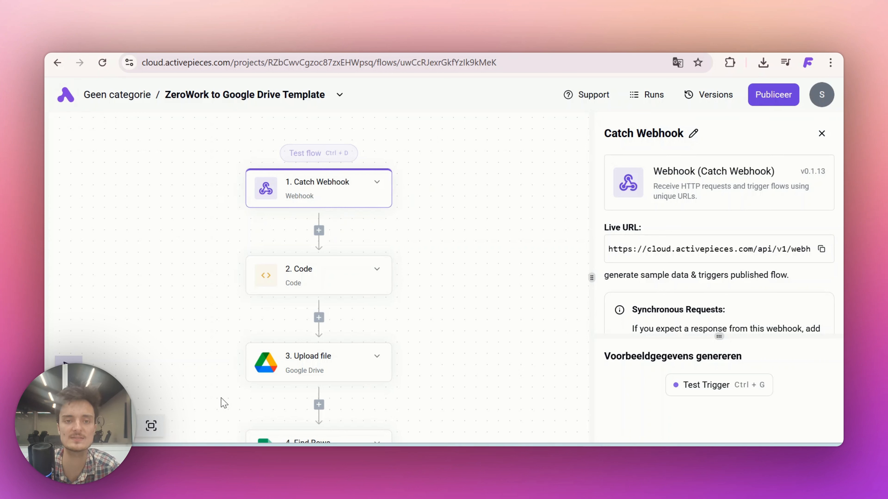
{"action": "left_click_drag", "start_coordinate": [221, 398], "coordinate": [217, 336]}
{"action": "scroll", "coordinate": [299, 332], "scroll_direction": "down", "scroll_amount": 1}
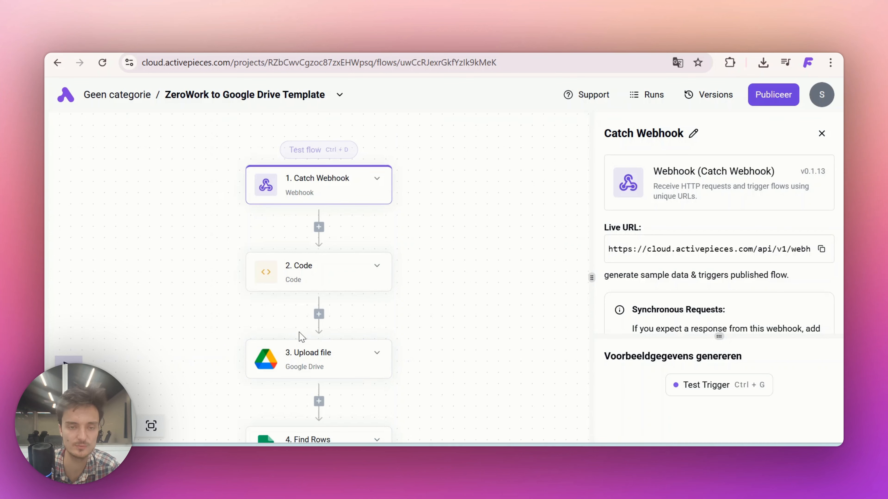
{"action": "scroll", "coordinate": [299, 332], "scroll_direction": "down", "scroll_amount": 3}
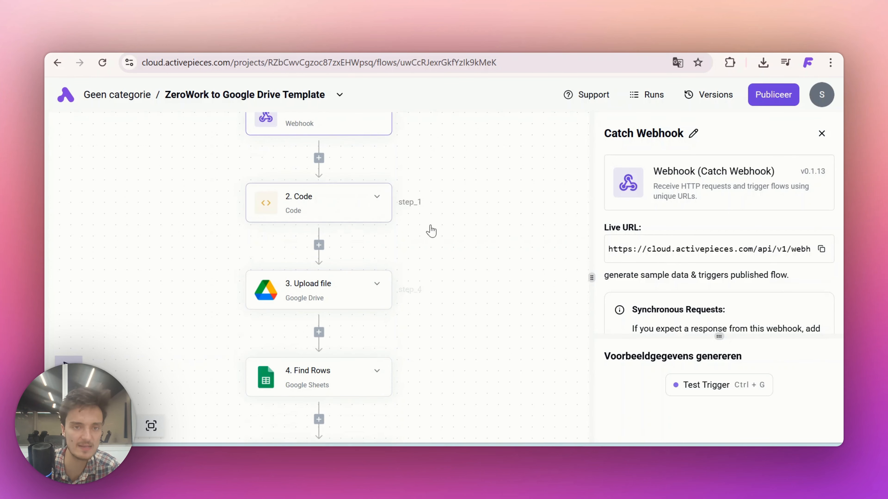
{"action": "scroll", "coordinate": [391, 315], "scroll_direction": "down", "scroll_amount": 2}
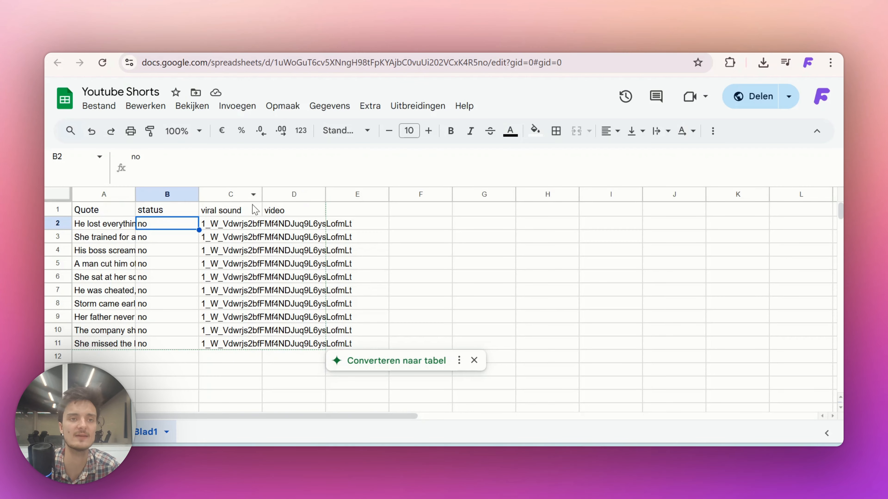
{"action": "left_click", "coordinate": [291, 226]}
{"action": "left_click", "coordinate": [294, 264]}
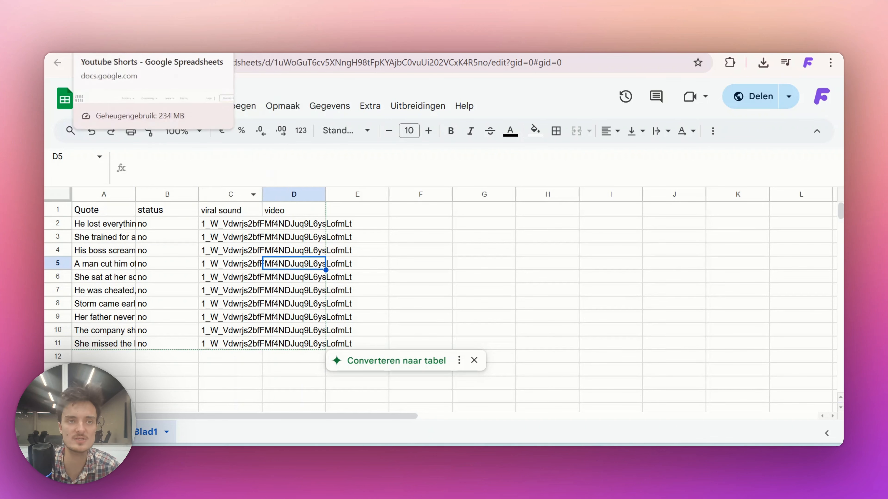
{"action": "left_click", "coordinate": [304, 45]}
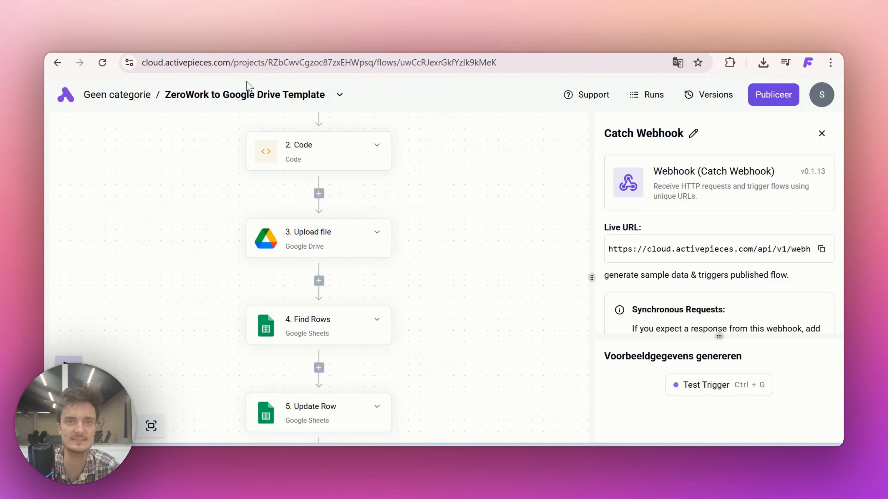
Go back to the flows overview, open the AI Video Automation Template flow, and select its final Progressing step
{"action": "left_click", "coordinate": [66, 107]}
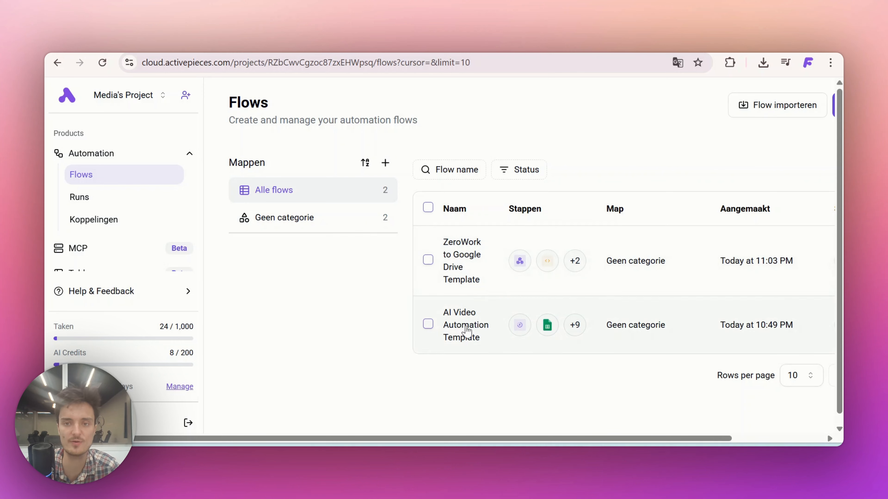
{"action": "left_click", "coordinate": [467, 330]}
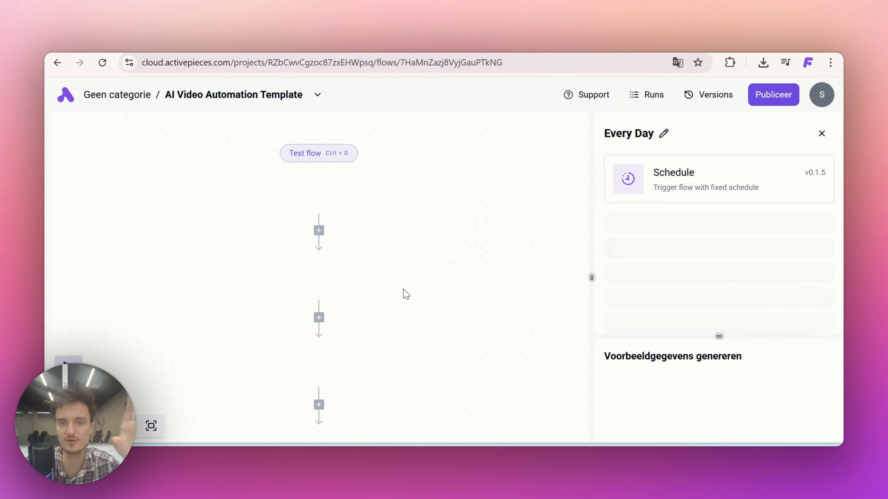
{"action": "scroll", "coordinate": [411, 338], "scroll_direction": "down", "scroll_amount": 20}
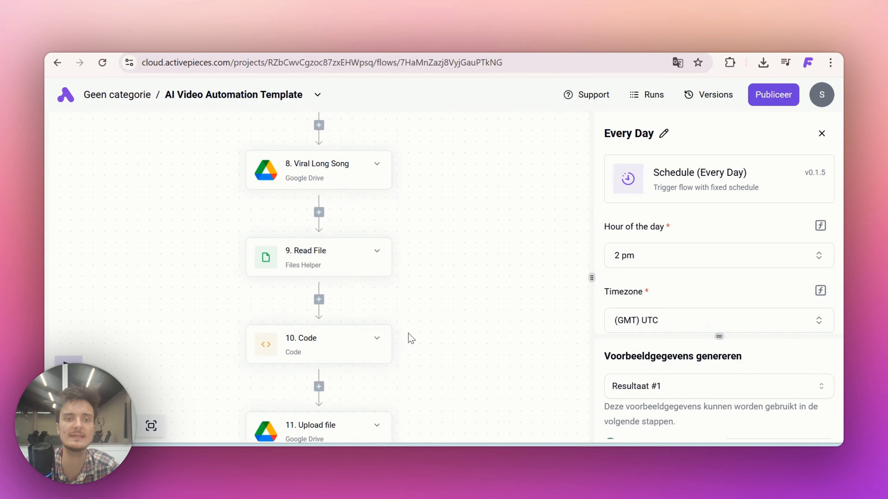
{"action": "scroll", "coordinate": [411, 338], "scroll_direction": "down", "scroll_amount": 15}
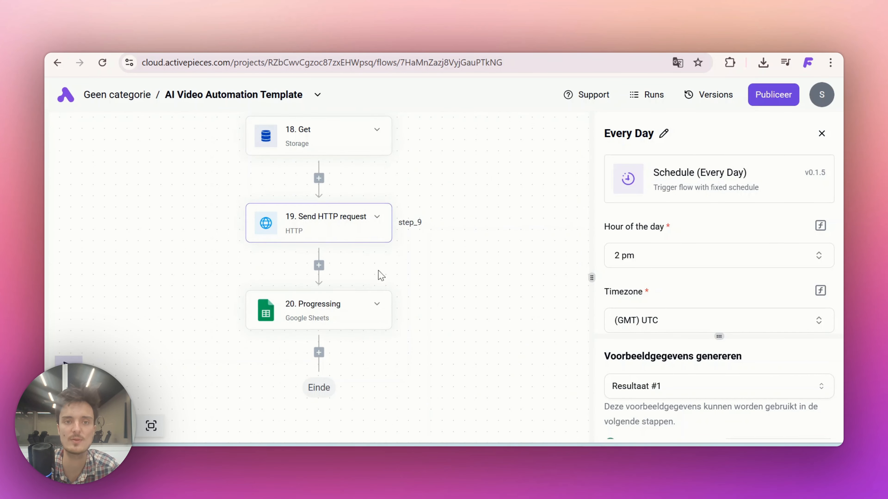
{"action": "left_click", "coordinate": [304, 316]}
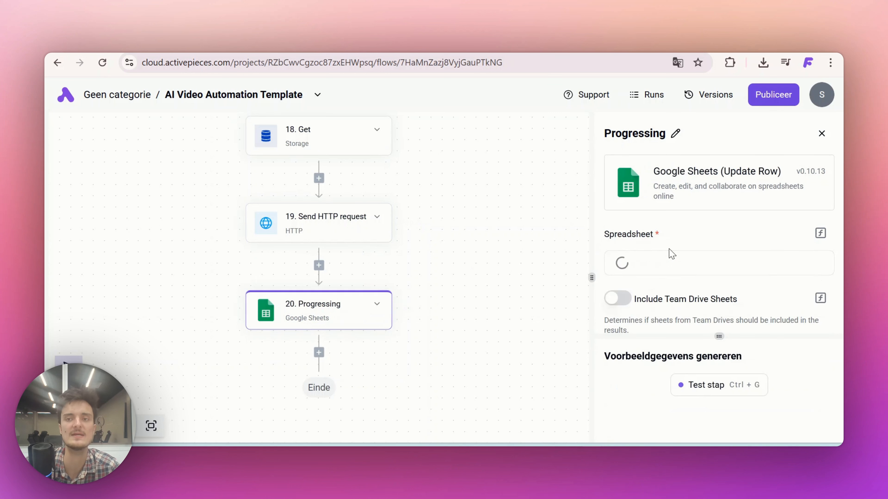
Set the Progressing step's connection to Google Sheets, its spreadsheet to Youtube Shorts and its sheet to Blad1
{"action": "scroll", "coordinate": [669, 250], "scroll_direction": "down", "scroll_amount": 1}
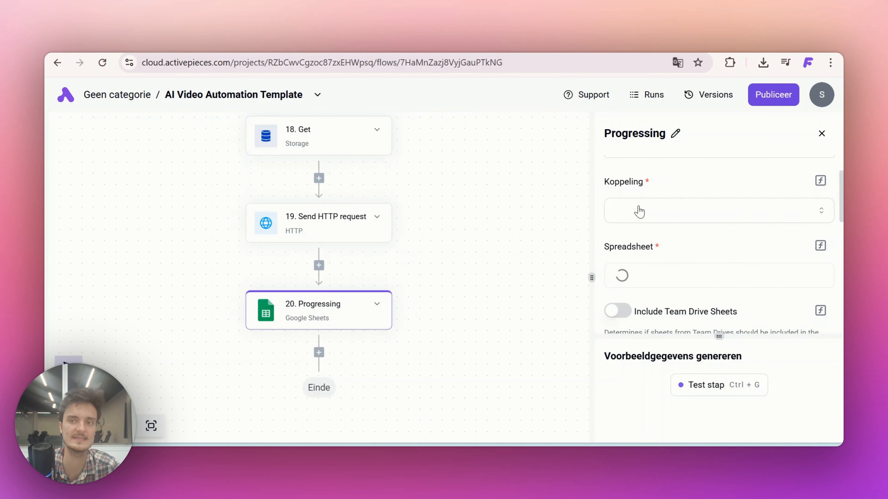
{"action": "left_click", "coordinate": [643, 212]}
{"action": "left_click", "coordinate": [634, 262]}
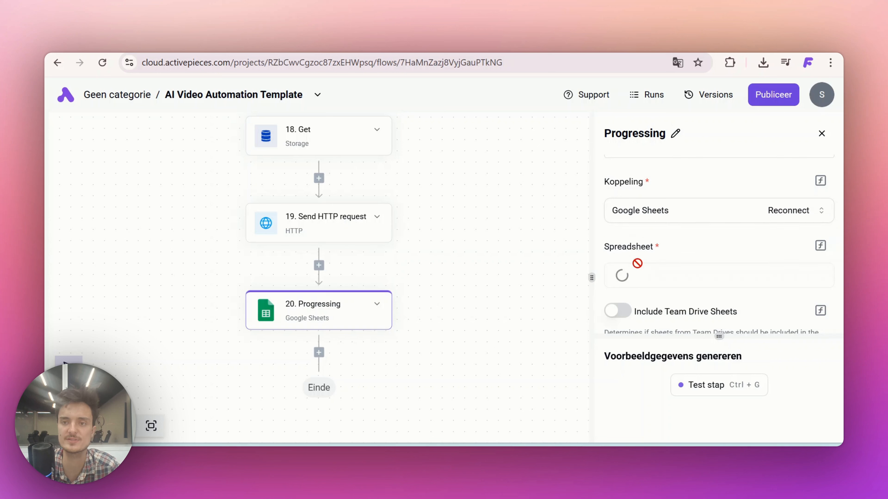
{"action": "scroll", "coordinate": [637, 263], "scroll_direction": "down", "scroll_amount": 1}
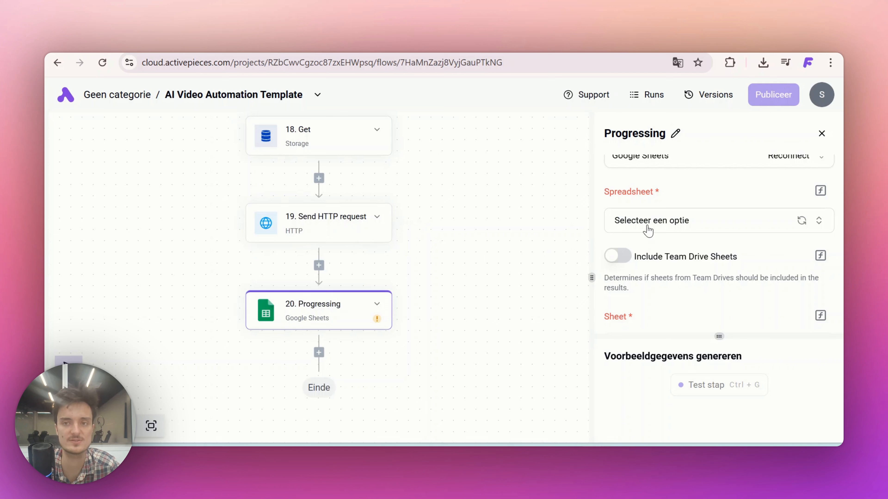
{"action": "left_click", "coordinate": [649, 227]}
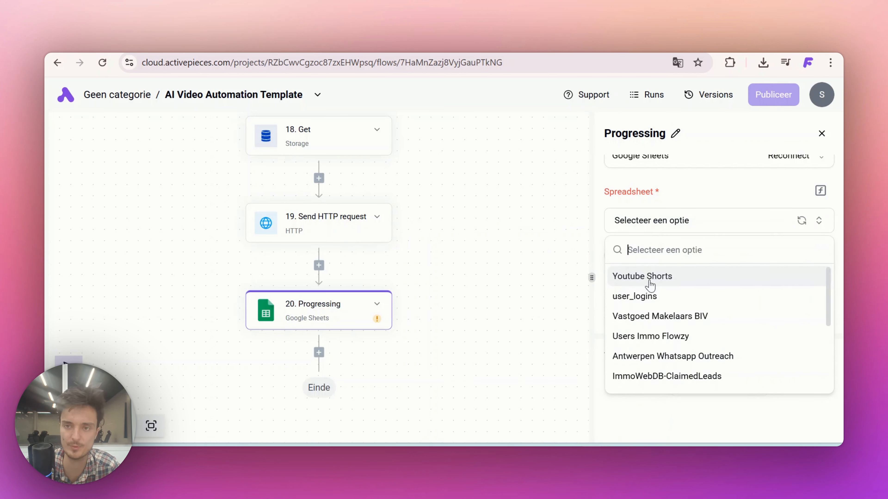
{"action": "left_click", "coordinate": [640, 277]}
{"action": "scroll", "coordinate": [637, 275], "scroll_direction": "down", "scroll_amount": 3}
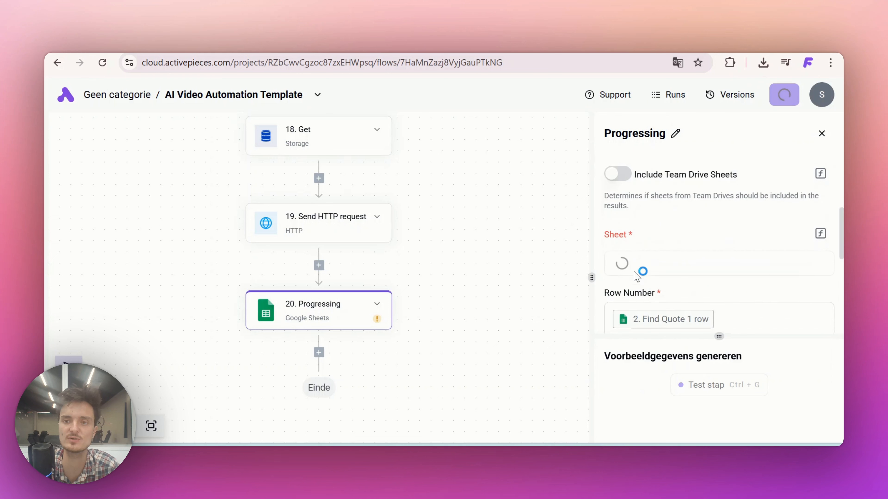
{"action": "scroll", "coordinate": [638, 257], "scroll_direction": "down", "scroll_amount": 2}
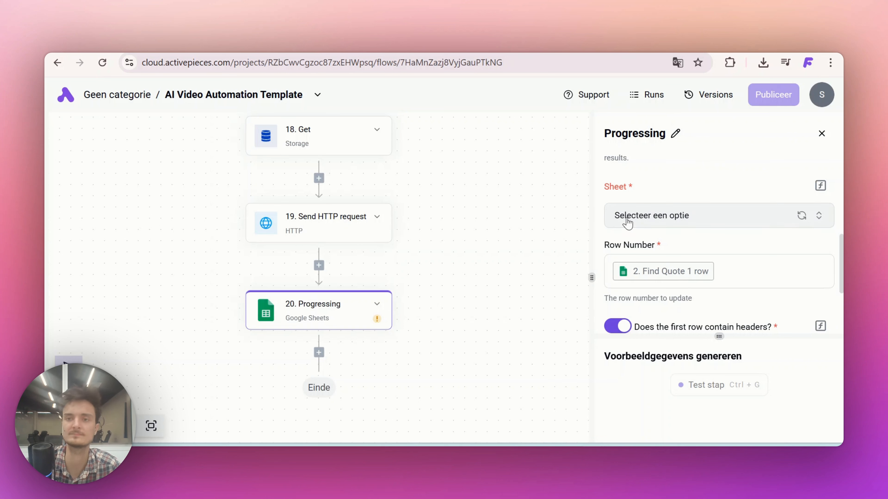
{"action": "left_click", "coordinate": [628, 223]}
{"action": "left_click", "coordinate": [635, 272]}
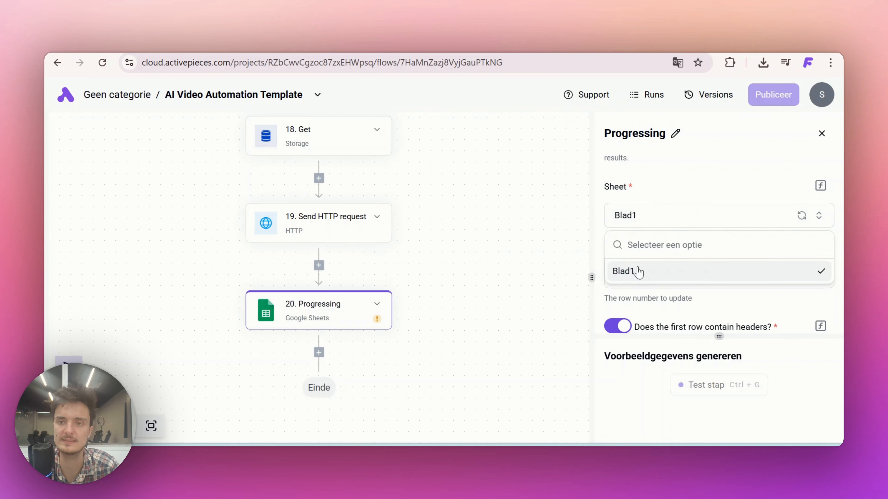
Set the Progressing step's status value to processing and publish the AI Video Automation Template flow
{"action": "scroll", "coordinate": [641, 206], "scroll_direction": "down", "scroll_amount": 3}
{"action": "scroll", "coordinate": [641, 205], "scroll_direction": "down", "scroll_amount": 5}
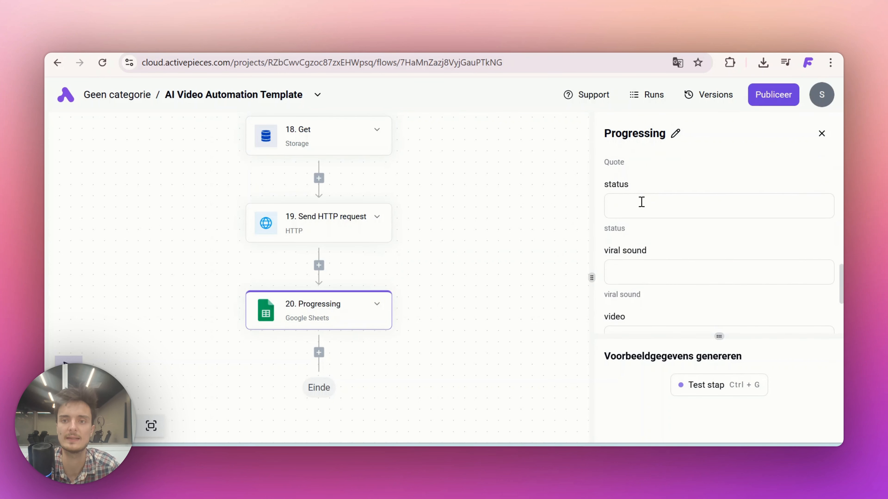
{"action": "left_click", "coordinate": [641, 203]}
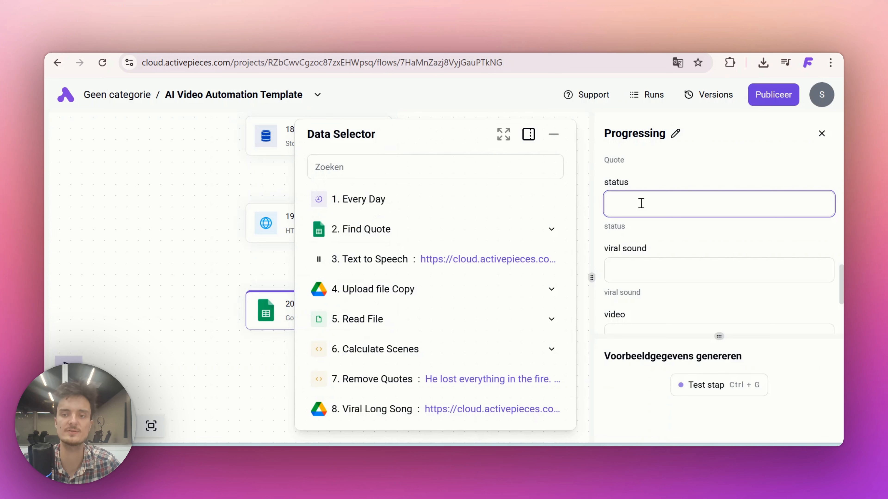
{"action": "type", "text": "proce"}
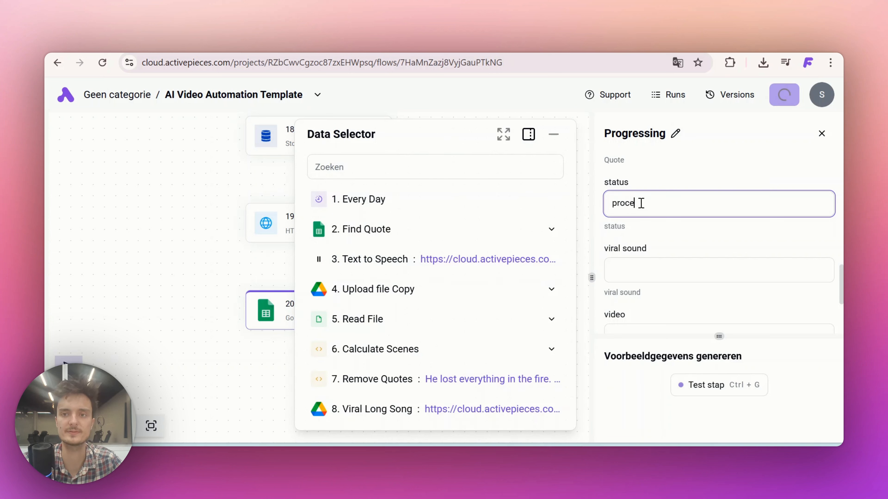
{"action": "type", "text": "ssing"}
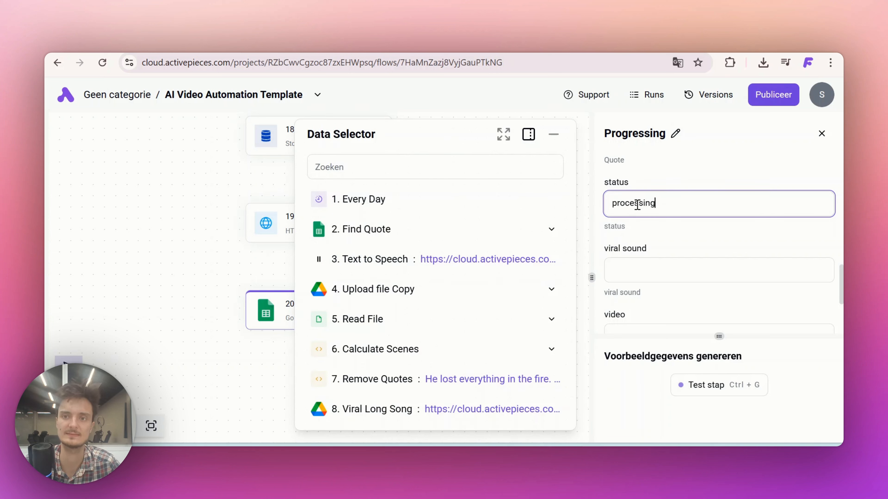
{"action": "left_click", "coordinate": [632, 220]}
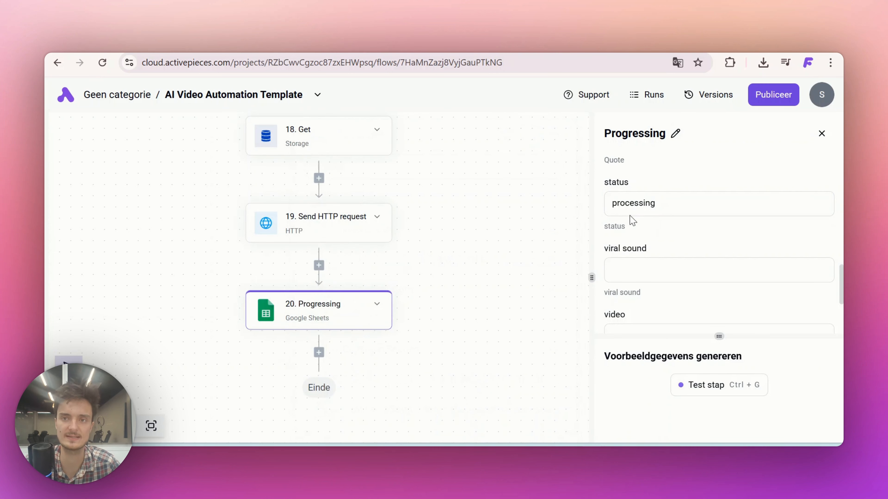
{"action": "left_click", "coordinate": [760, 99]}
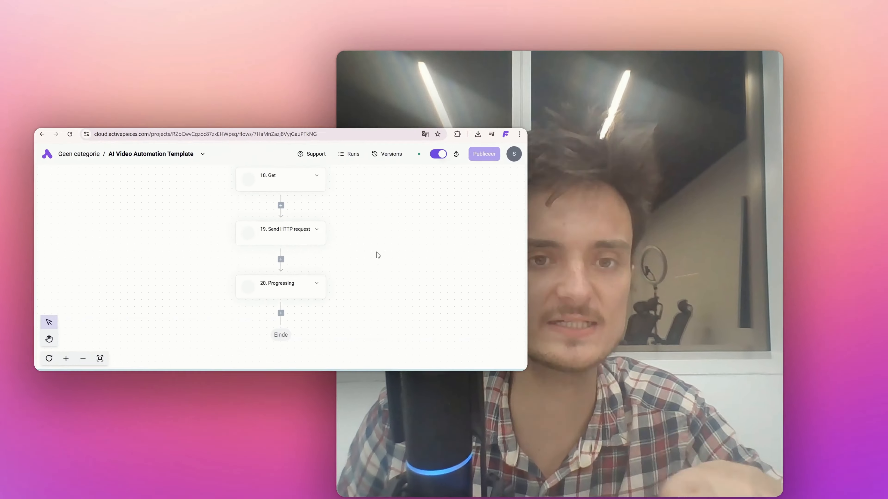
Start a test run of the whole AI Video Automation Template flow
{"action": "scroll", "coordinate": [342, 255], "scroll_direction": "up", "scroll_amount": 5}
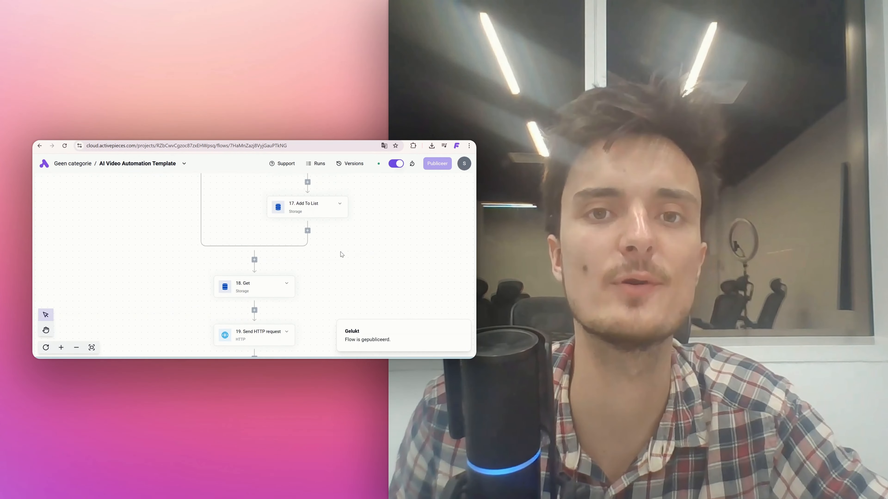
{"action": "scroll", "coordinate": [342, 255], "scroll_direction": "up", "scroll_amount": 15}
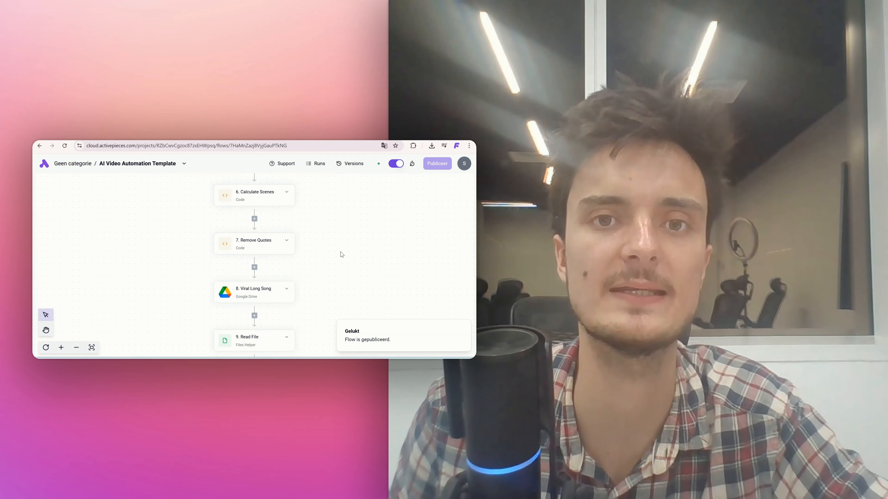
{"action": "scroll", "coordinate": [342, 254], "scroll_direction": "up", "scroll_amount": 5}
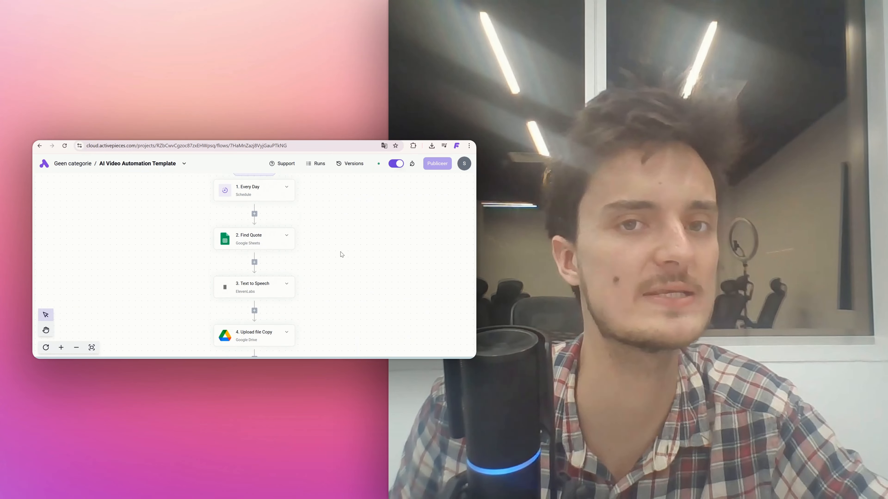
{"action": "scroll", "coordinate": [341, 254], "scroll_direction": "up", "scroll_amount": 1}
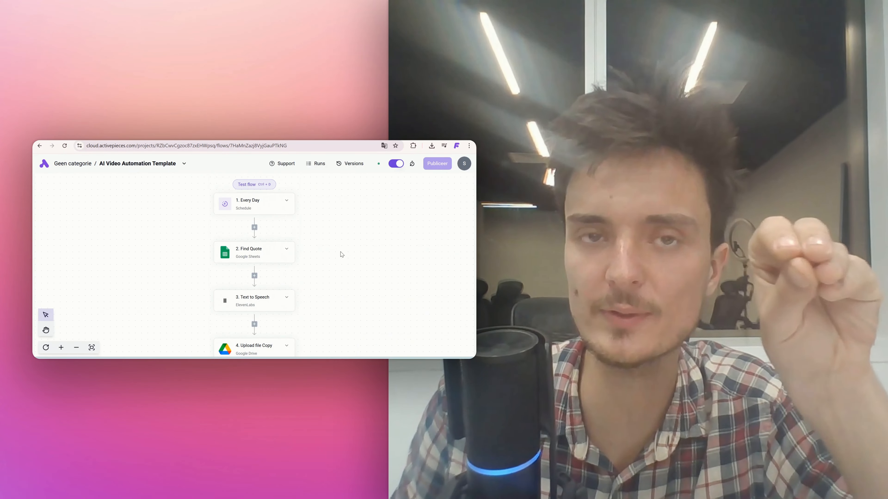
{"action": "mouse_move", "coordinate": [369, 354]}
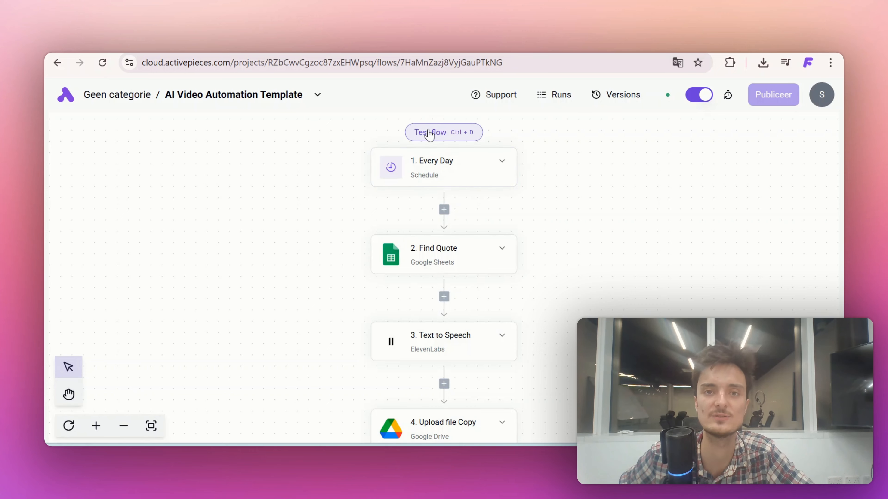
{"action": "left_click", "coordinate": [428, 131]}
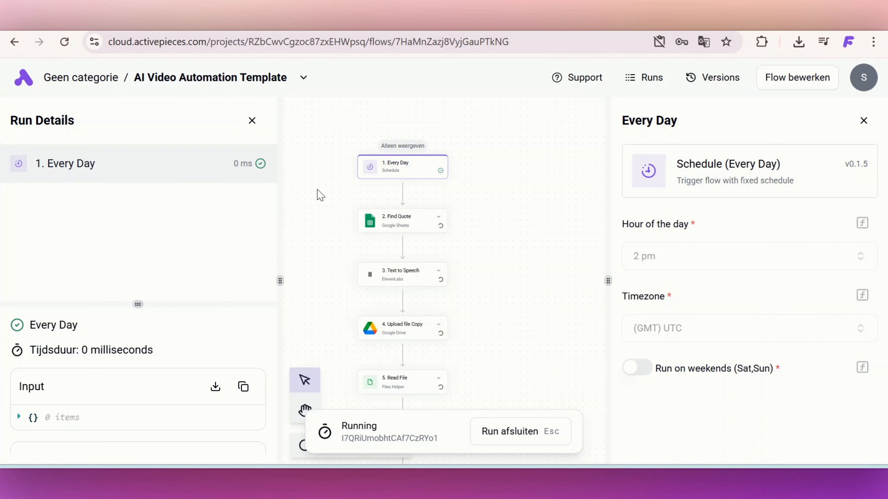
Follow the test run's steps and check the automated video editing and export in CapCut
{"action": "scroll", "coordinate": [317, 224], "scroll_direction": "down", "scroll_amount": 20}
{"action": "scroll", "coordinate": [321, 290], "scroll_direction": "down", "scroll_amount": 4}
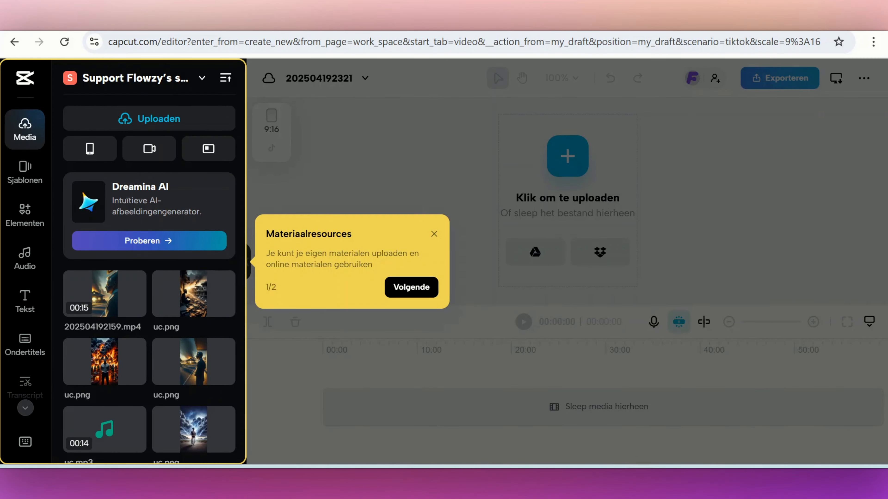
{"action": "left_click", "coordinate": [411, 287]}
{"action": "left_click", "coordinate": [218, 240]}
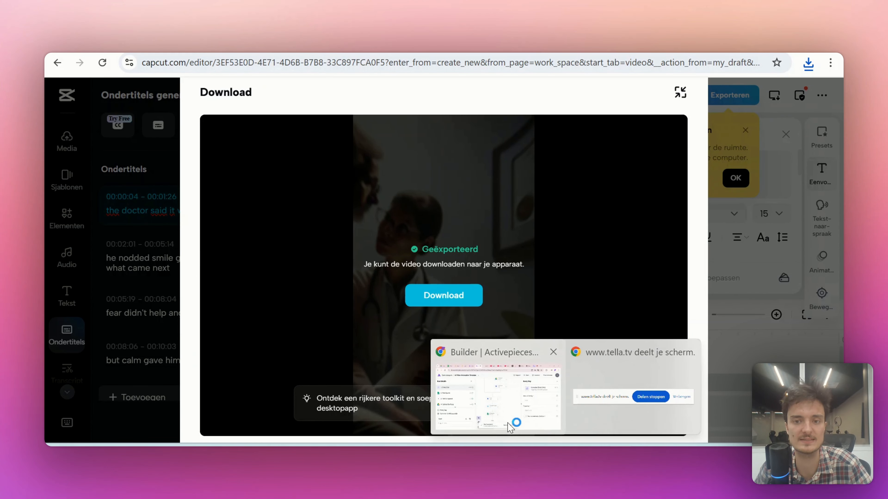
Switch back to Activepieces, open the ZeroWork to Google Drive Template flow, and start testing its Catch Webhook trigger
{"action": "left_click", "coordinate": [508, 422]}
{"action": "left_click", "coordinate": [68, 91]}
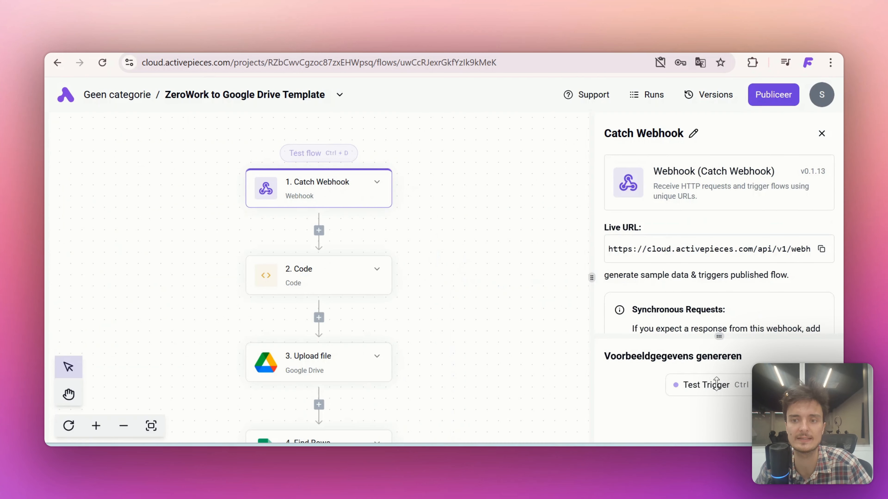
{"action": "left_click", "coordinate": [717, 384]}
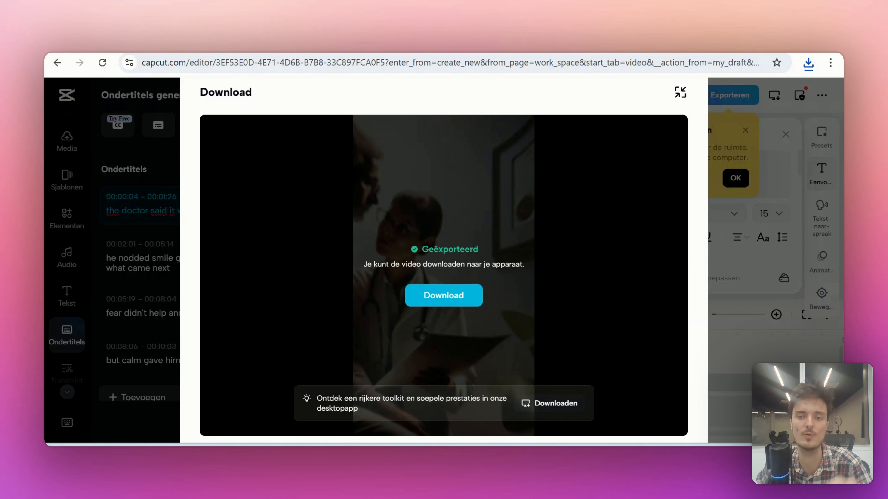
{"action": "mouse_move", "coordinate": [565, 445]}
{"action": "left_click", "coordinate": [510, 436]}
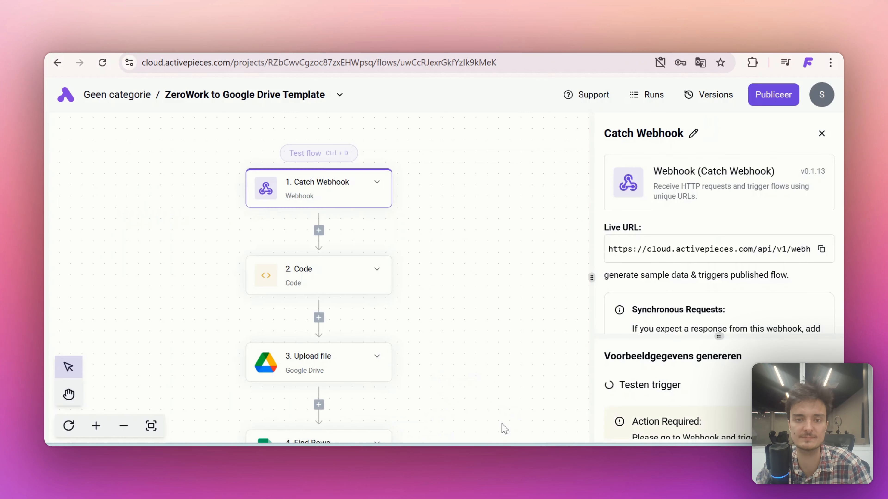
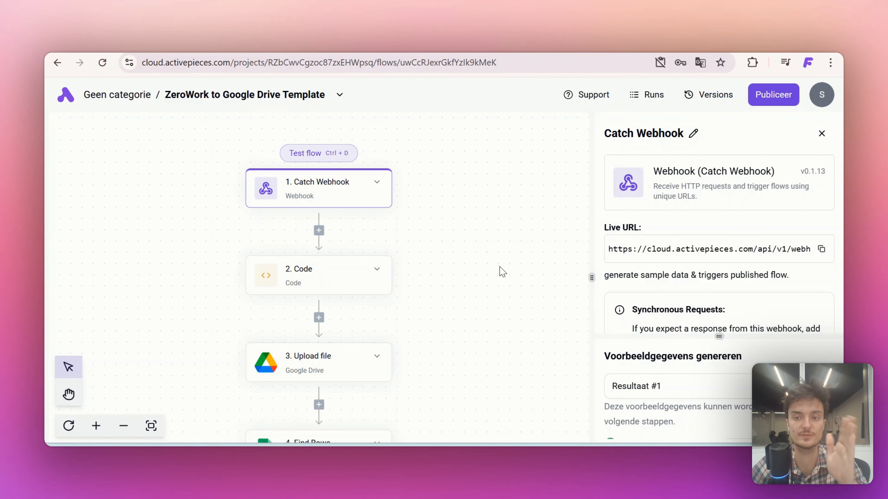
Examine the Catch Webhook trigger's received sample data, including the fileURL in the body
{"action": "left_click", "coordinate": [704, 390]}
{"action": "scroll", "coordinate": [705, 392], "scroll_direction": "down", "scroll_amount": 5}
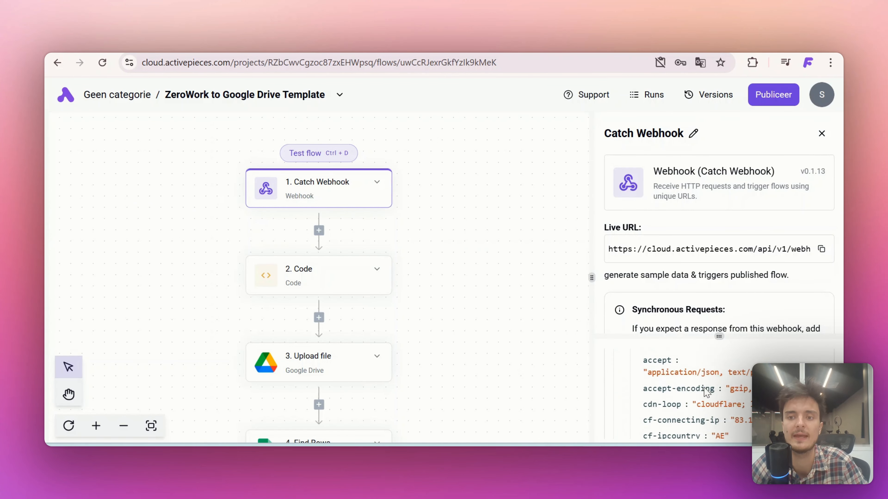
{"action": "scroll", "coordinate": [704, 391], "scroll_direction": "down", "scroll_amount": 3}
{"action": "scroll", "coordinate": [670, 363], "scroll_direction": "up", "scroll_amount": 1}
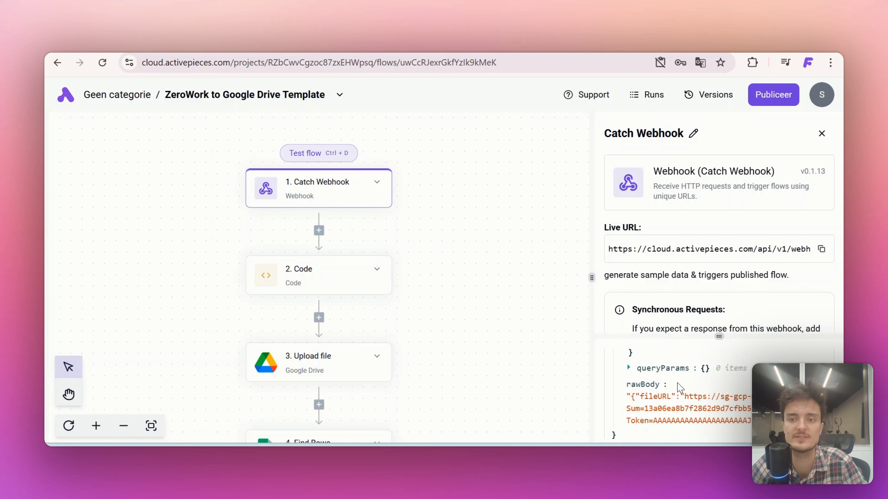
{"action": "scroll", "coordinate": [674, 388], "scroll_direction": "up", "scroll_amount": 2}
{"action": "scroll", "coordinate": [672, 391], "scroll_direction": "down", "scroll_amount": 1}
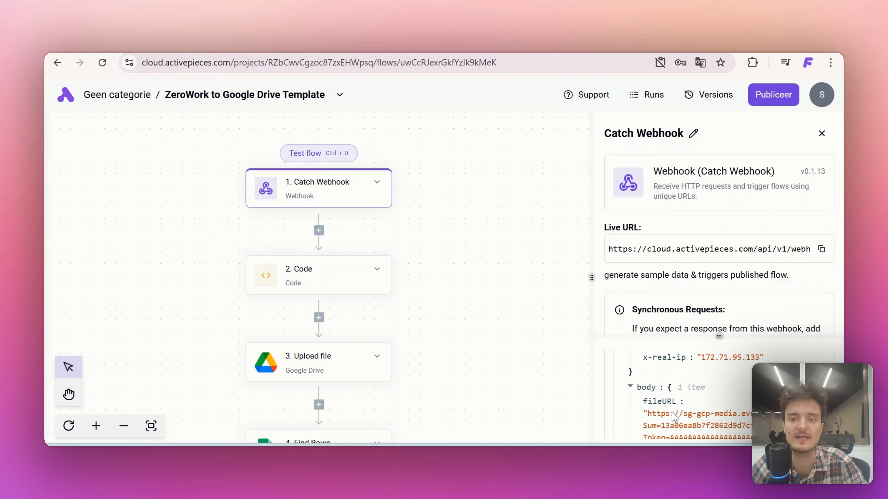
Open the Code step, check its downloadUrl input, and test the step
{"action": "left_click", "coordinate": [262, 273]}
{"action": "scroll", "coordinate": [639, 245], "scroll_direction": "down", "scroll_amount": 3}
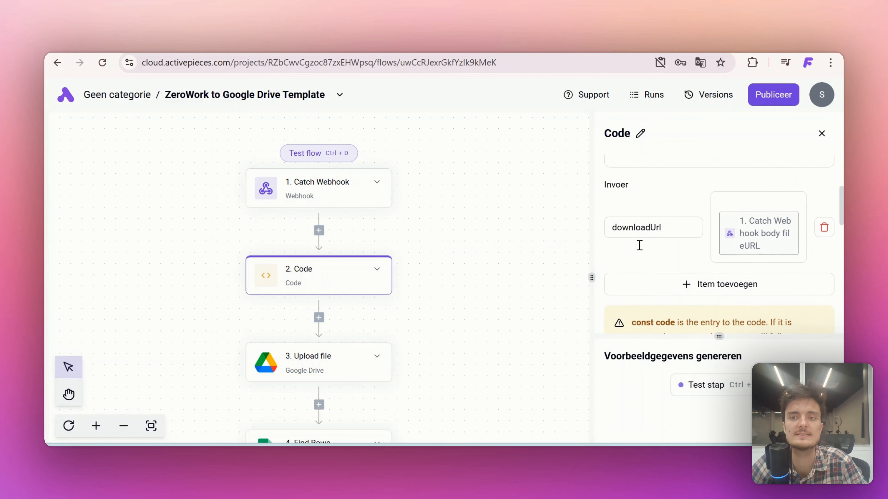
{"action": "left_click", "coordinate": [693, 386]}
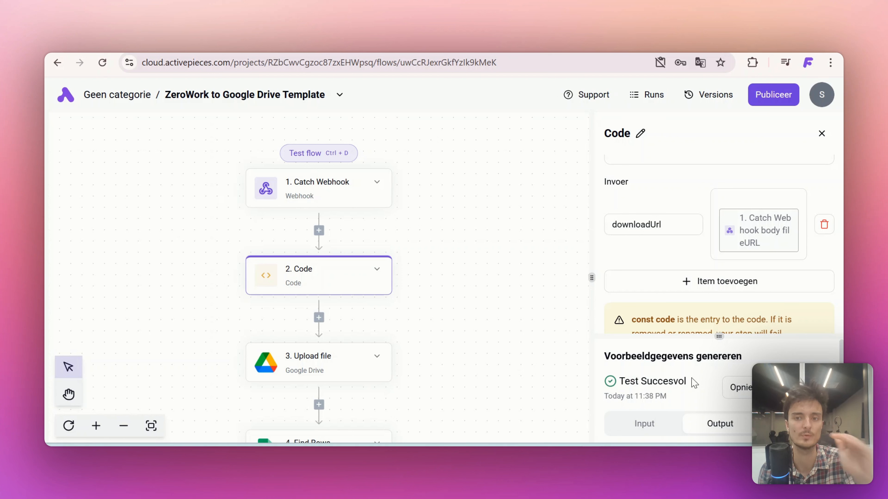
Set the Upload file step to use the existing Google Drive connection
{"action": "left_click", "coordinate": [327, 362]}
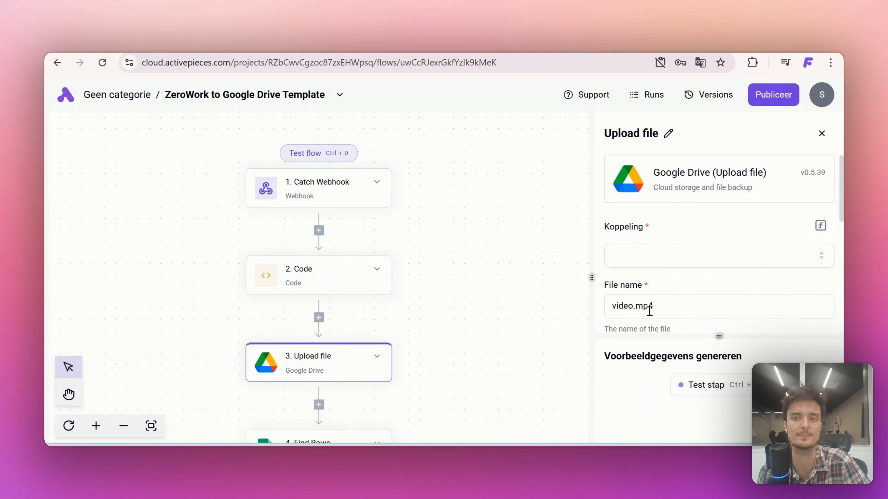
{"action": "left_click", "coordinate": [627, 254]}
{"action": "left_click", "coordinate": [639, 304]}
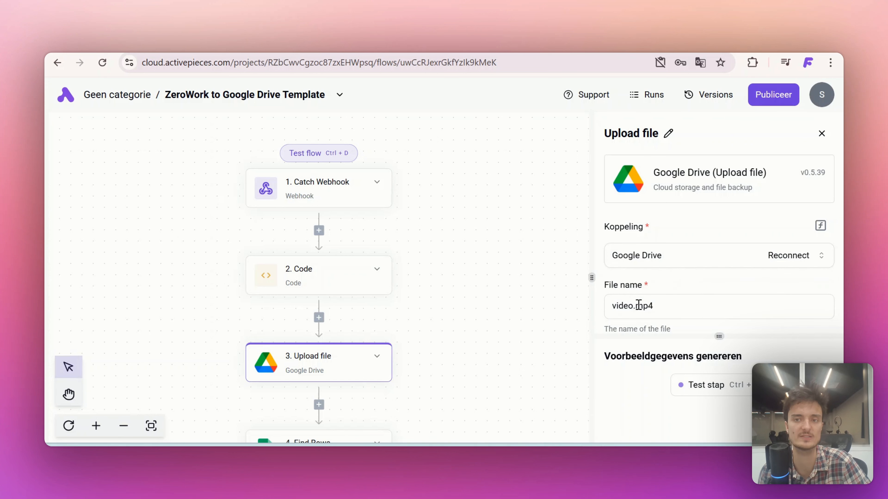
Set the Upload file step's parent folder to Video and test the step
{"action": "scroll", "coordinate": [633, 269], "scroll_direction": "down", "scroll_amount": 5}
{"action": "scroll", "coordinate": [696, 288], "scroll_direction": "down", "scroll_amount": 3}
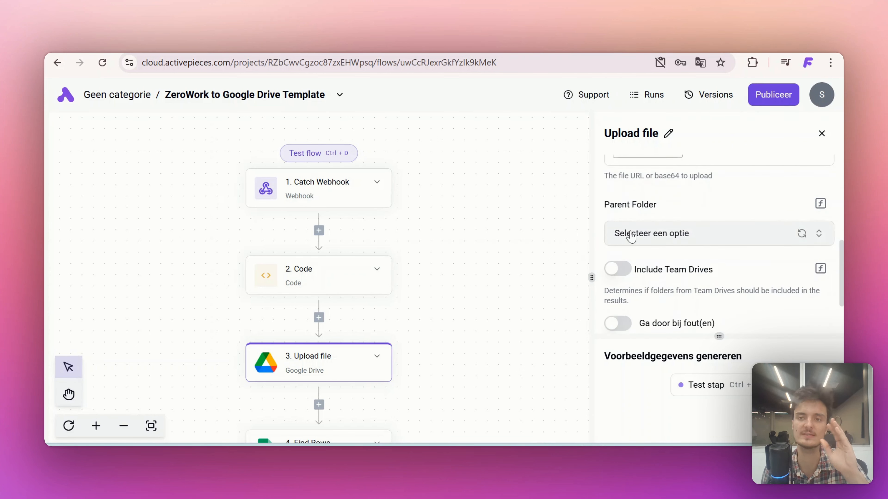
{"action": "left_click", "coordinate": [630, 236]}
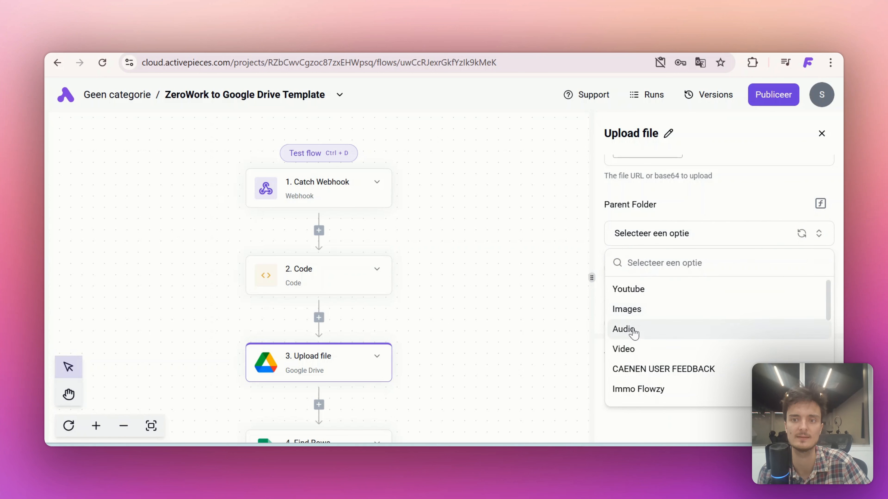
{"action": "left_click", "coordinate": [630, 351]}
{"action": "scroll", "coordinate": [662, 248], "scroll_direction": "down", "scroll_amount": 2}
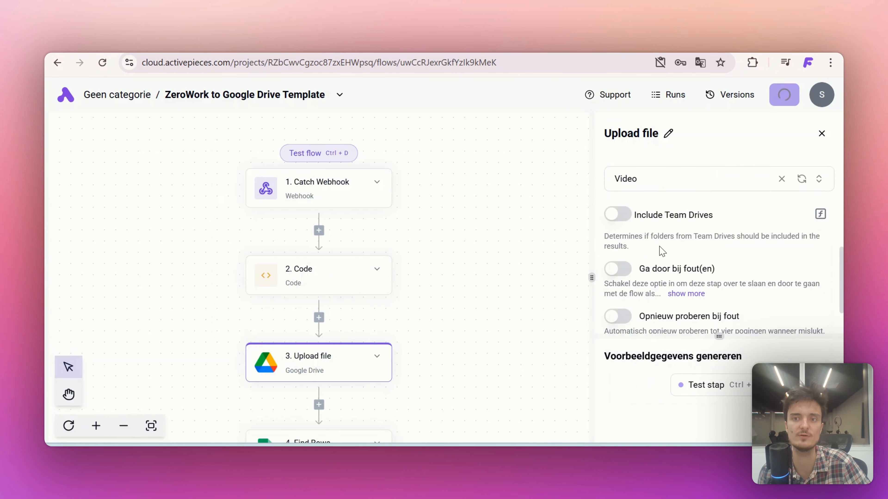
{"action": "left_click", "coordinate": [703, 388]}
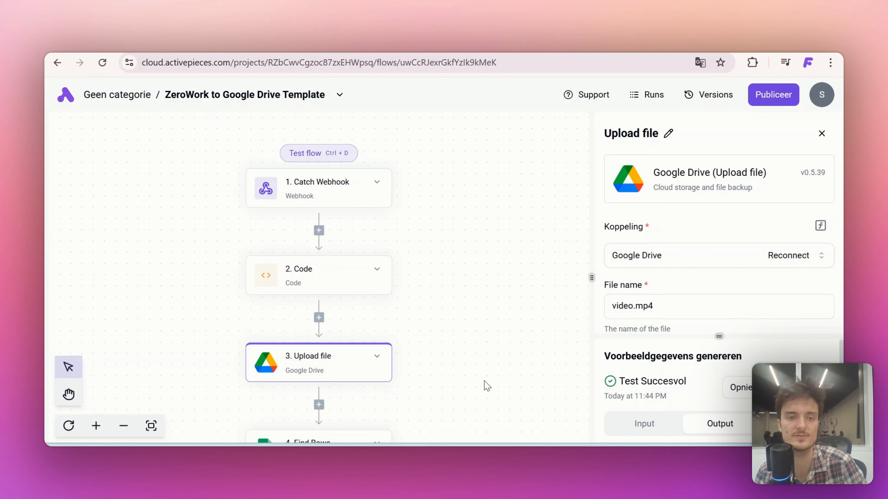
Set the Find Rows step to use the existing Google Sheets connection
{"action": "scroll", "coordinate": [483, 385], "scroll_direction": "down", "scroll_amount": 2}
{"action": "left_click", "coordinate": [284, 368]}
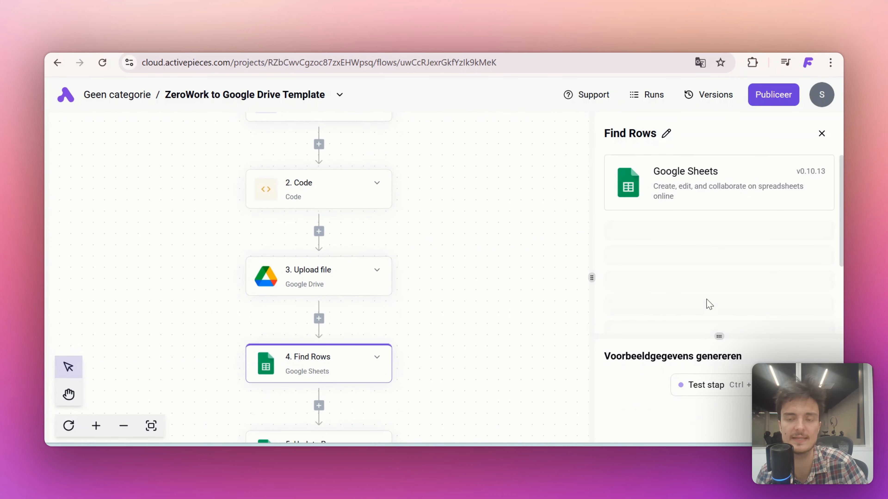
{"action": "scroll", "coordinate": [627, 272], "scroll_direction": "down", "scroll_amount": 2}
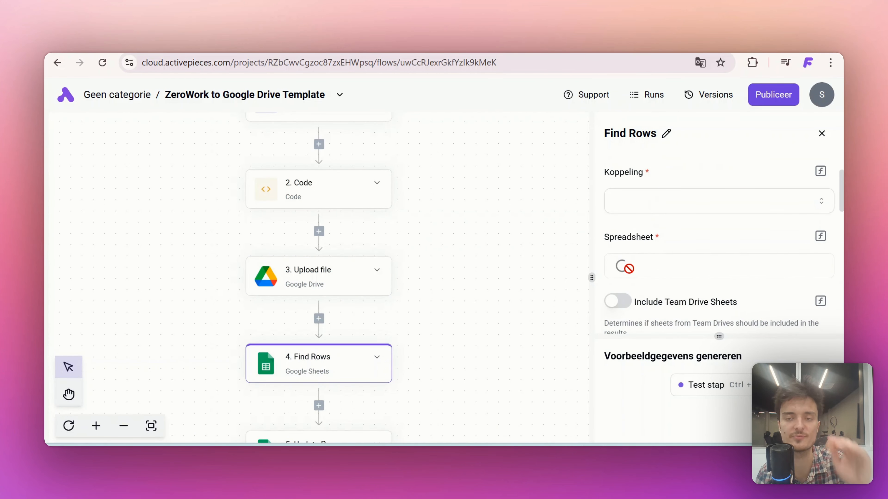
{"action": "left_click", "coordinate": [641, 195]}
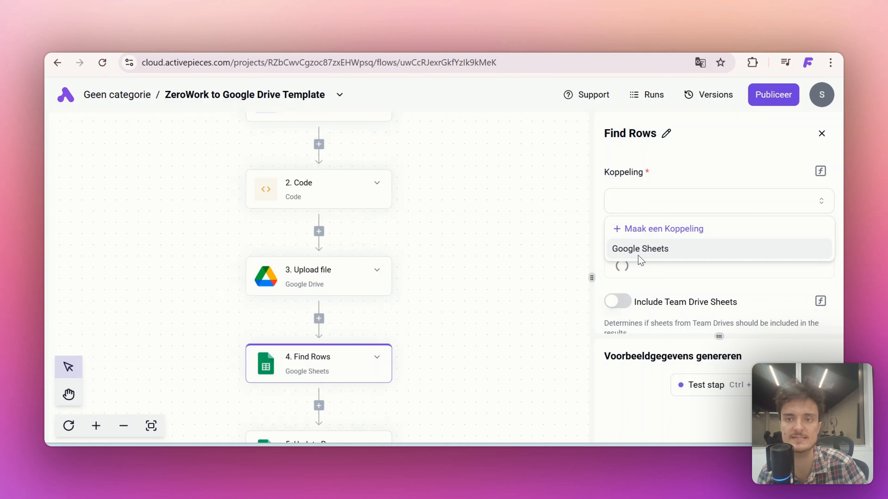
{"action": "left_click", "coordinate": [638, 249]}
Choose the Youtube Shorts spreadsheet and its Blad1 sheet for the Find Rows step
{"action": "scroll", "coordinate": [639, 217], "scroll_direction": "down", "scroll_amount": 2}
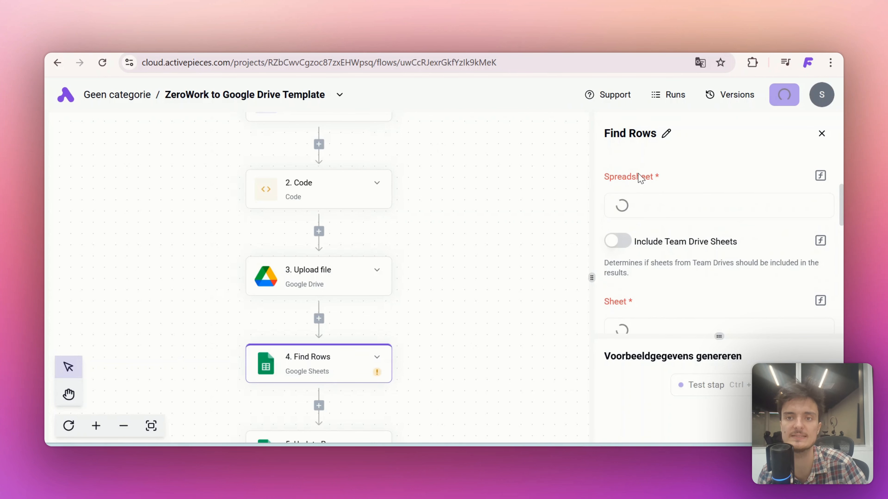
{"action": "left_click", "coordinate": [639, 207]}
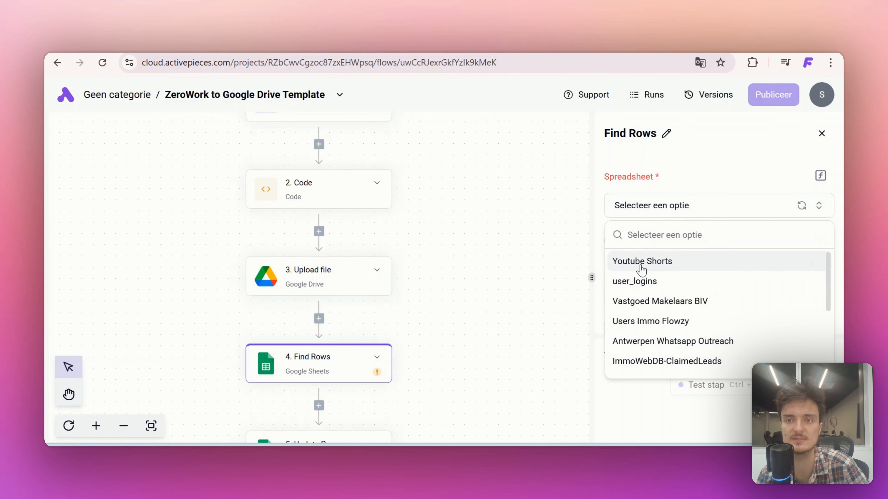
{"action": "left_click", "coordinate": [641, 270]}
{"action": "scroll", "coordinate": [659, 269], "scroll_direction": "down", "scroll_amount": 5}
{"action": "scroll", "coordinate": [659, 270], "scroll_direction": "up", "scroll_amount": 2}
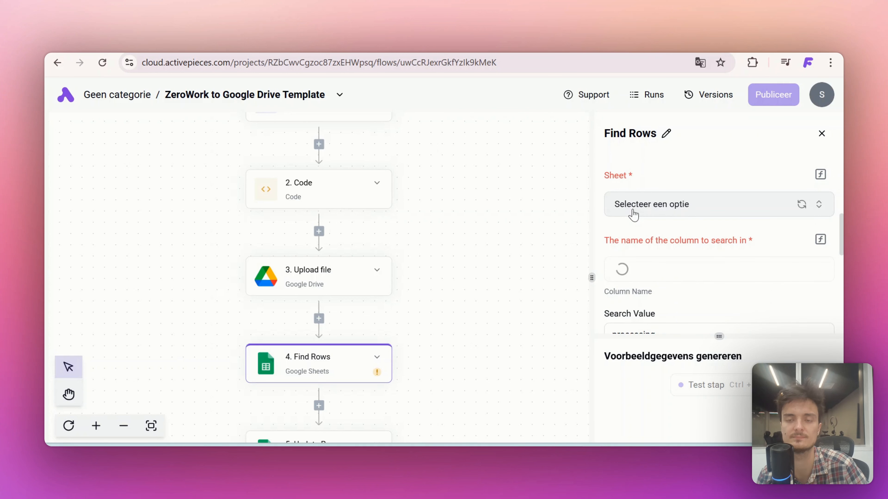
{"action": "left_click", "coordinate": [633, 215]}
{"action": "left_click", "coordinate": [630, 264]}
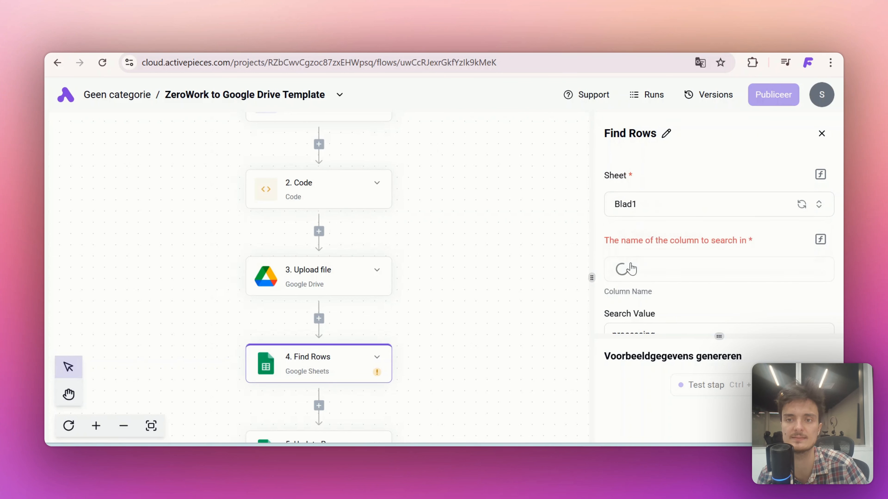
Set the Find Rows step to search in the status column and review its search value and row settings
{"action": "scroll", "coordinate": [638, 215], "scroll_direction": "down", "scroll_amount": 2}
{"action": "left_click", "coordinate": [638, 214]}
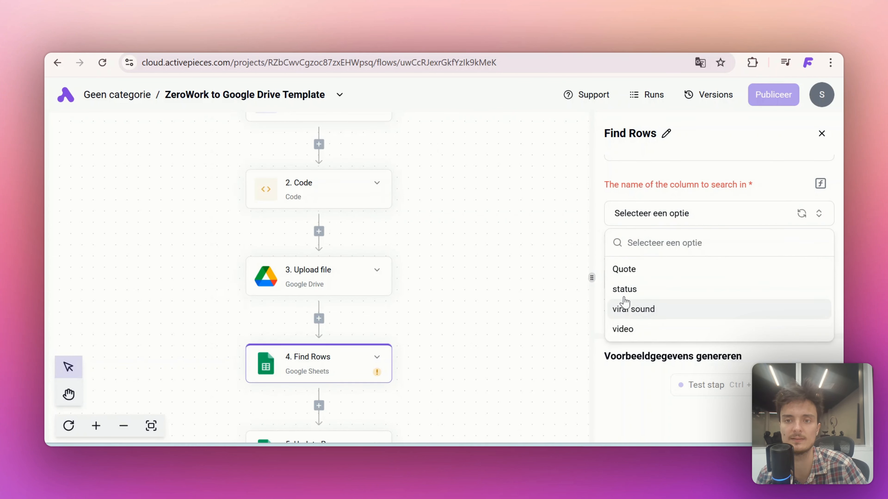
{"action": "left_click", "coordinate": [624, 289]}
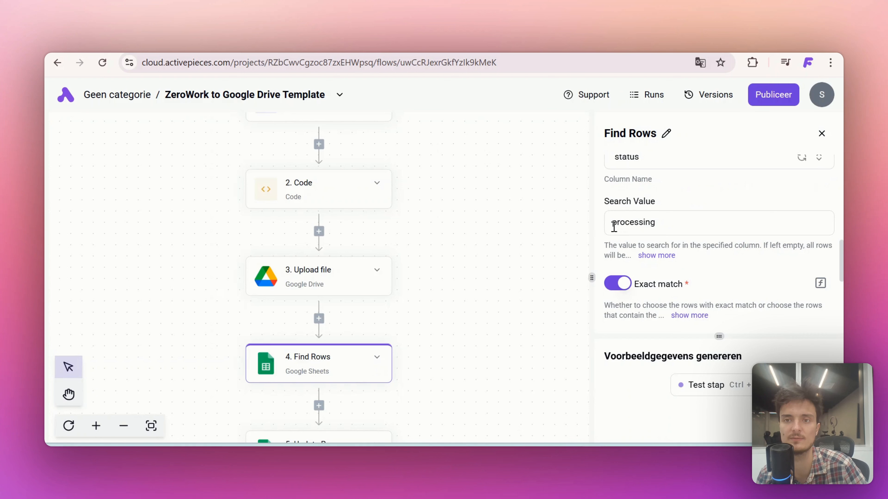
{"action": "scroll", "coordinate": [654, 217], "scroll_direction": "down", "scroll_amount": 3}
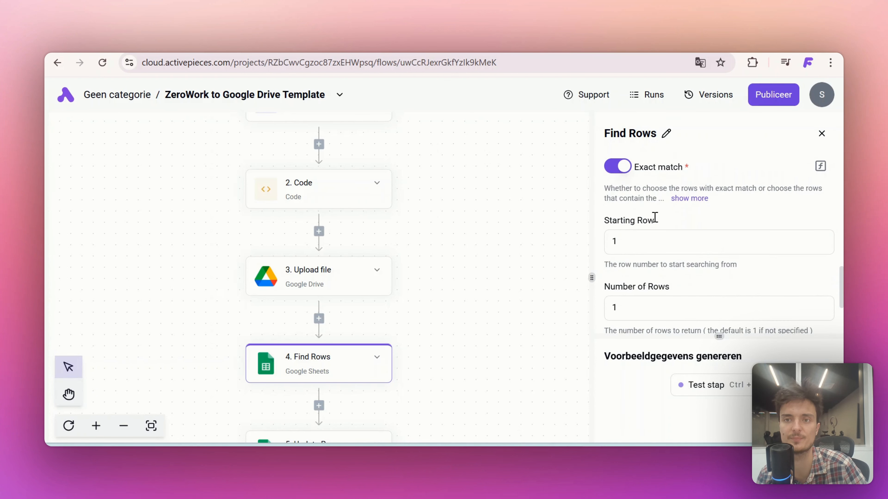
Test the Find Rows step and check its output
{"action": "left_click", "coordinate": [697, 386]}
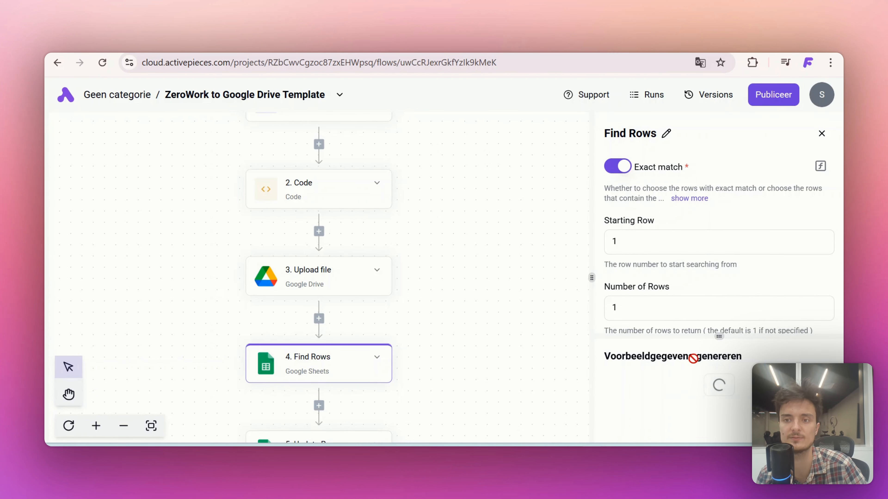
{"action": "scroll", "coordinate": [693, 358], "scroll_direction": "down", "scroll_amount": 3}
{"action": "scroll", "coordinate": [479, 327], "scroll_direction": "down", "scroll_amount": 3}
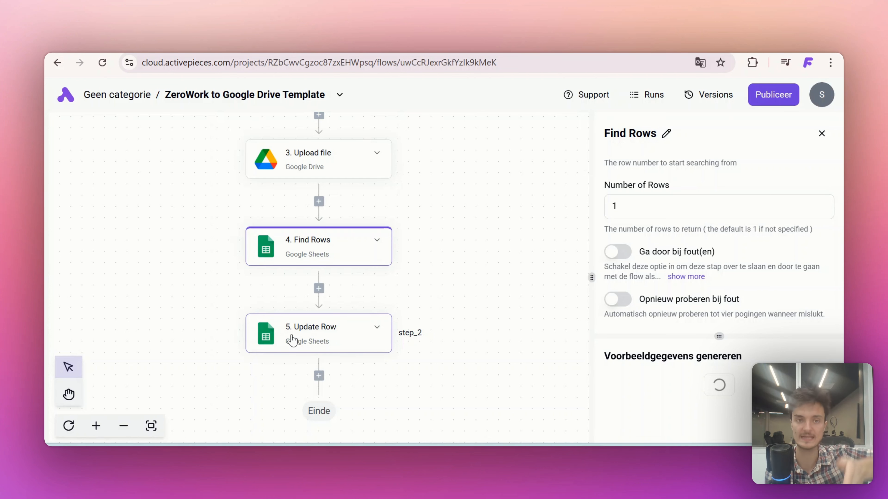
{"action": "scroll", "coordinate": [291, 339], "scroll_direction": "up", "scroll_amount": 5}
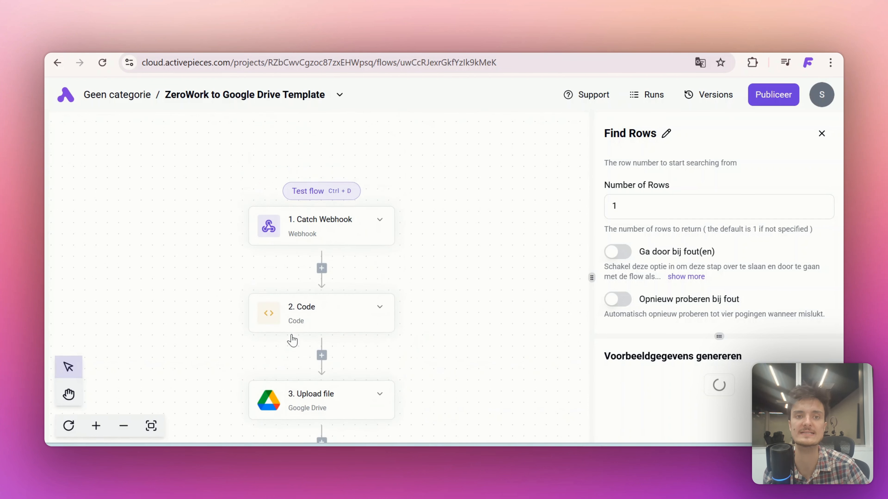
{"action": "scroll", "coordinate": [297, 349], "scroll_direction": "down", "scroll_amount": 5}
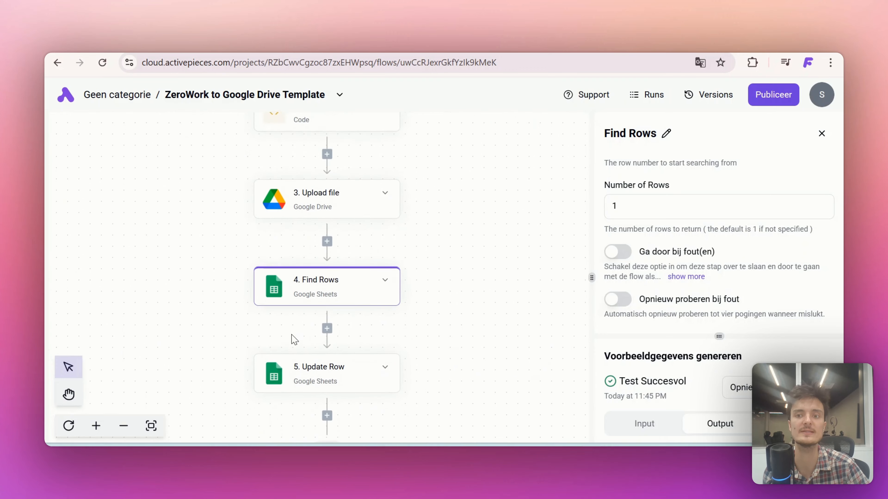
{"action": "scroll", "coordinate": [679, 384], "scroll_direction": "down", "scroll_amount": 1}
{"action": "scroll", "coordinate": [679, 384], "scroll_direction": "down", "scroll_amount": 3}
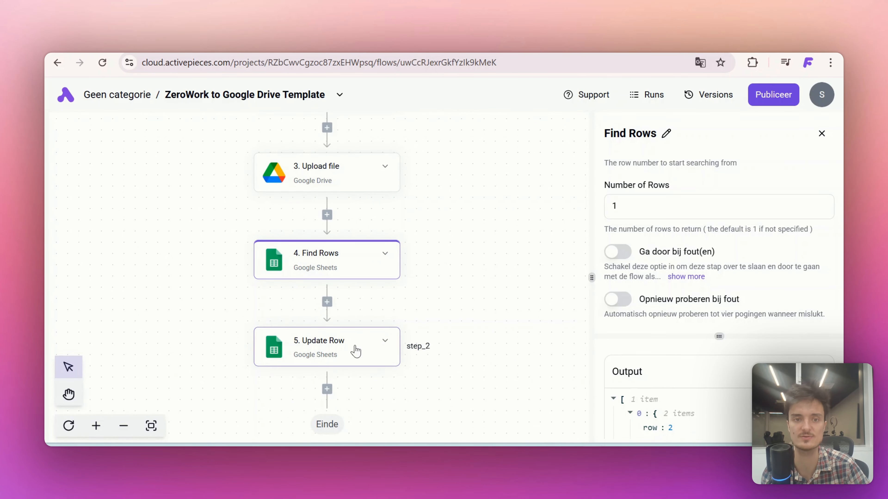
Set the Update Row step to the existing Google Sheets connection and the Youtube Shorts spreadsheet
{"action": "left_click", "coordinate": [297, 343]}
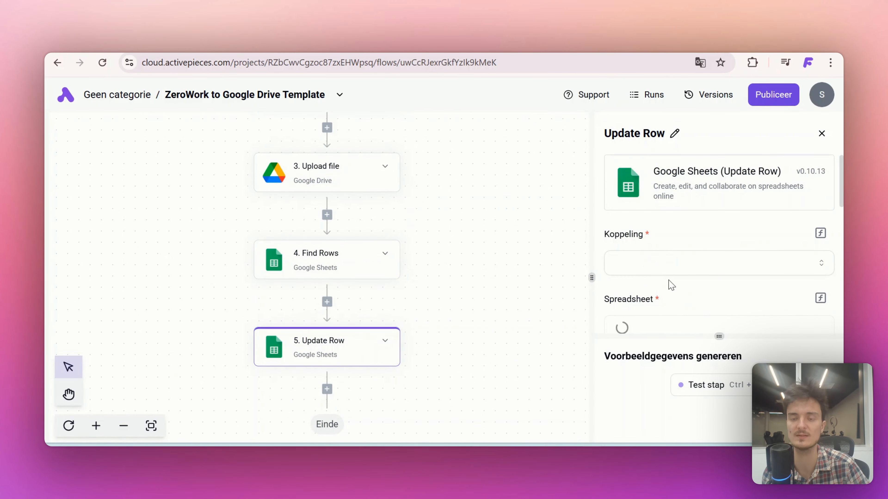
{"action": "left_click", "coordinate": [643, 270]}
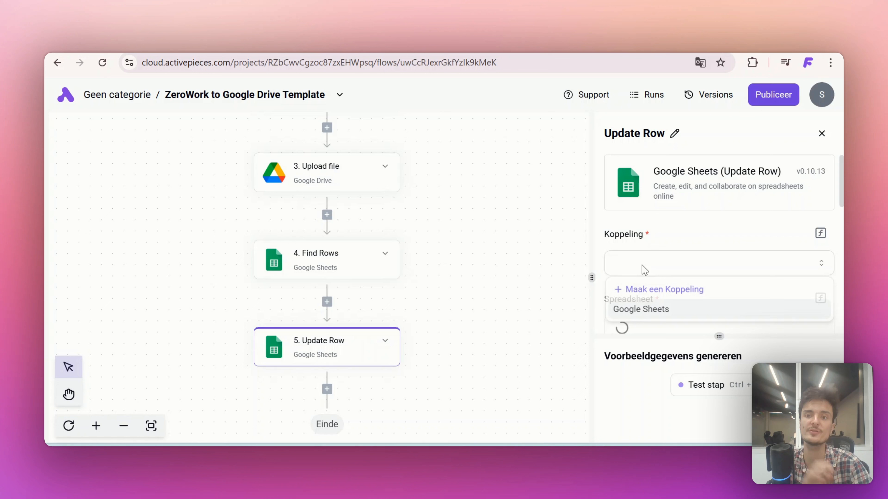
{"action": "left_click", "coordinate": [653, 313]}
{"action": "scroll", "coordinate": [626, 273], "scroll_direction": "down", "scroll_amount": 3}
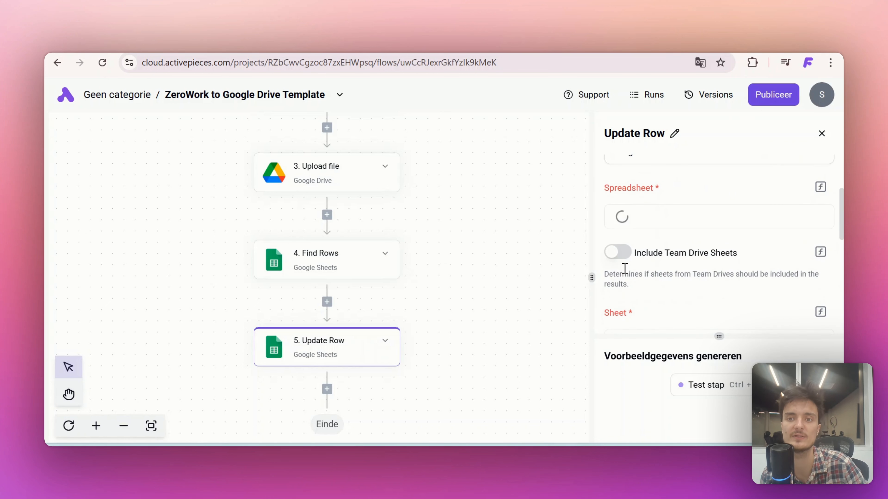
{"action": "left_click", "coordinate": [622, 218]}
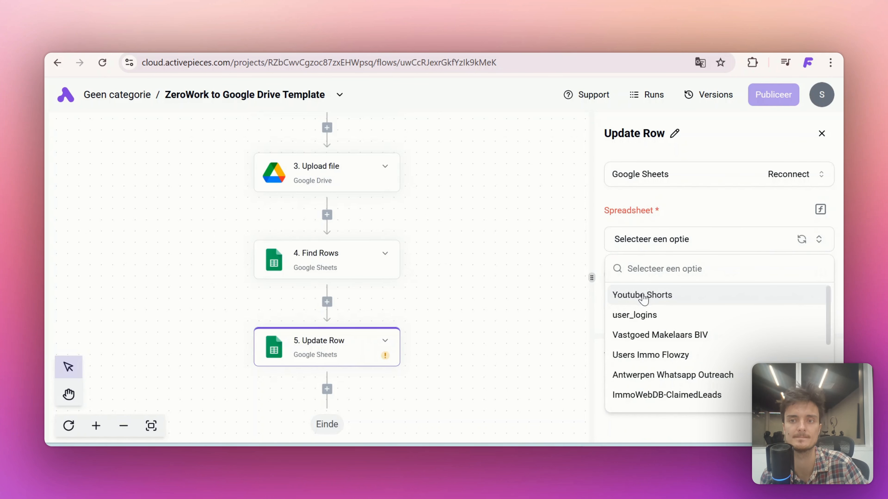
{"action": "left_click", "coordinate": [616, 295]}
Set the Update Row step's status value to done
{"action": "scroll", "coordinate": [615, 222], "scroll_direction": "down", "scroll_amount": 5}
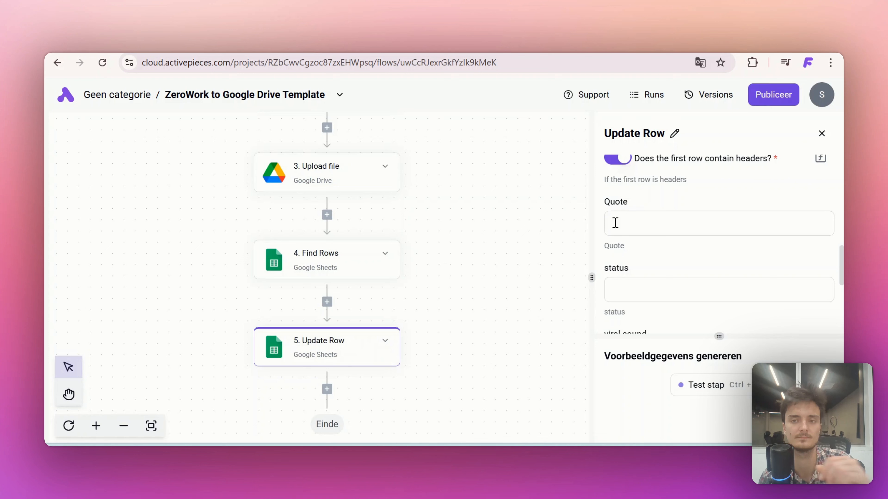
{"action": "scroll", "coordinate": [614, 222], "scroll_direction": "down", "scroll_amount": 1}
{"action": "left_click", "coordinate": [616, 261]}
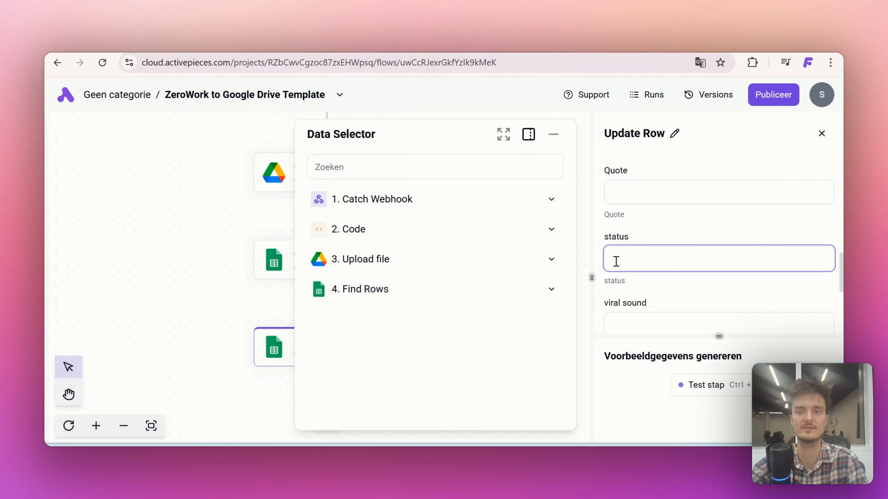
{"action": "type", "text": "done"}
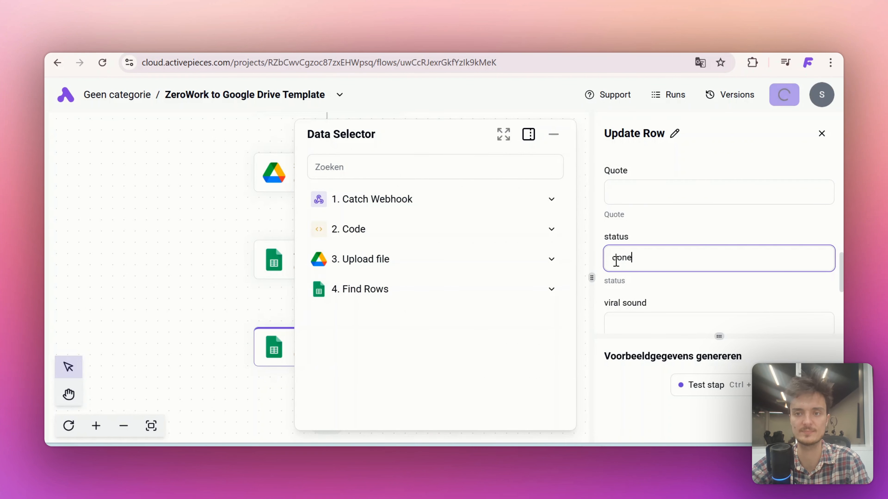
{"action": "scroll", "coordinate": [616, 262], "scroll_direction": "down", "scroll_amount": 2}
{"action": "scroll", "coordinate": [616, 261], "scroll_direction": "down", "scroll_amount": 3}
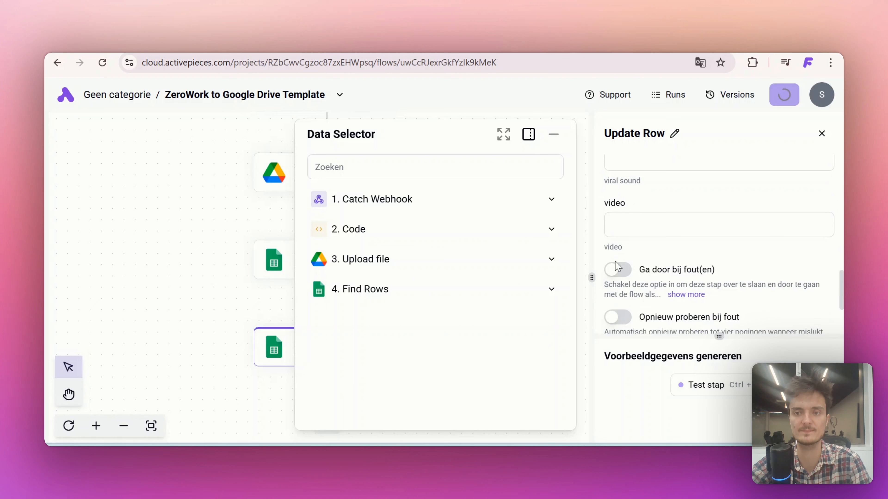
{"action": "left_click", "coordinate": [617, 226]}
{"action": "key", "text": "alt+Tab"}
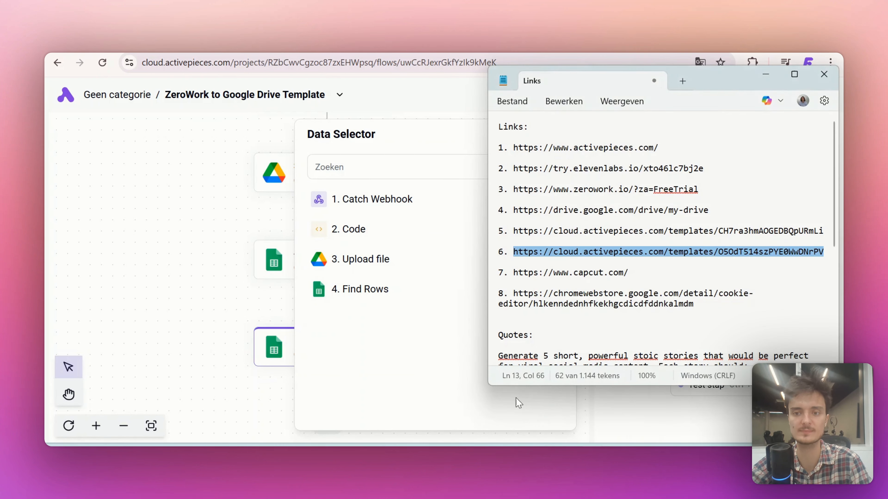
{"action": "scroll", "coordinate": [538, 317], "scroll_direction": "down", "scroll_amount": 7}
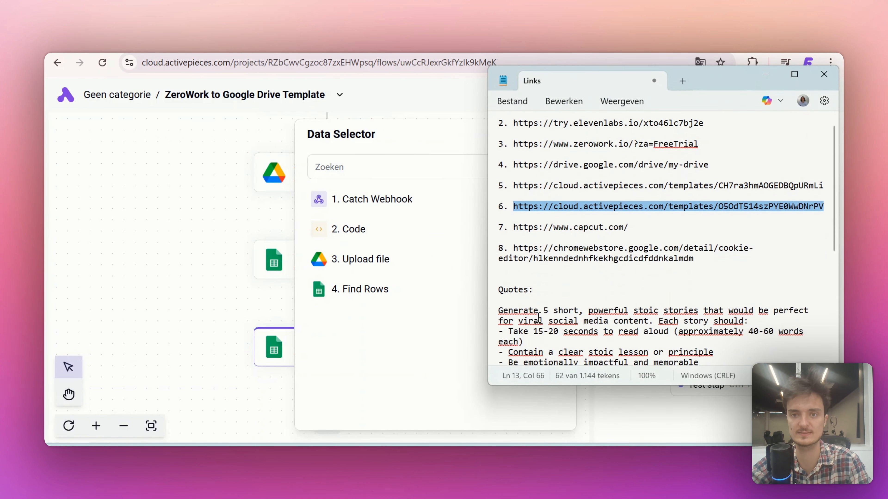
{"action": "left_click_drag", "start_coordinate": [502, 329], "coordinate": [532, 326]}
{"action": "left_click_drag", "start_coordinate": [733, 332], "coordinate": [497, 333]}
{"action": "key", "text": "ctrl+c"}
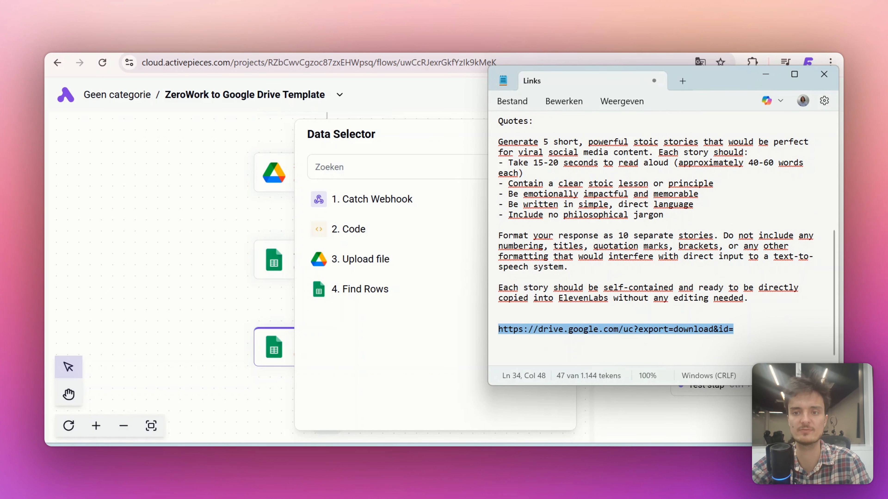
{"action": "left_click", "coordinate": [765, 74]}
{"action": "left_click", "coordinate": [626, 221]}
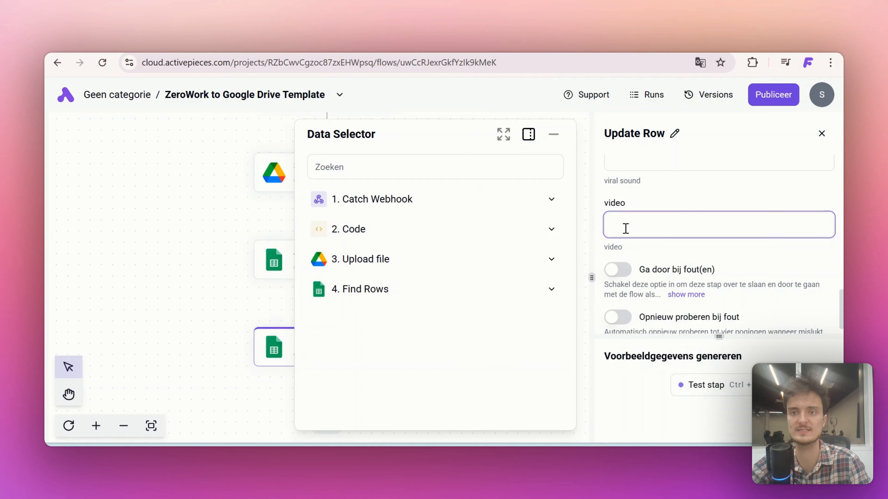
{"action": "key", "text": "ctrl+v"}
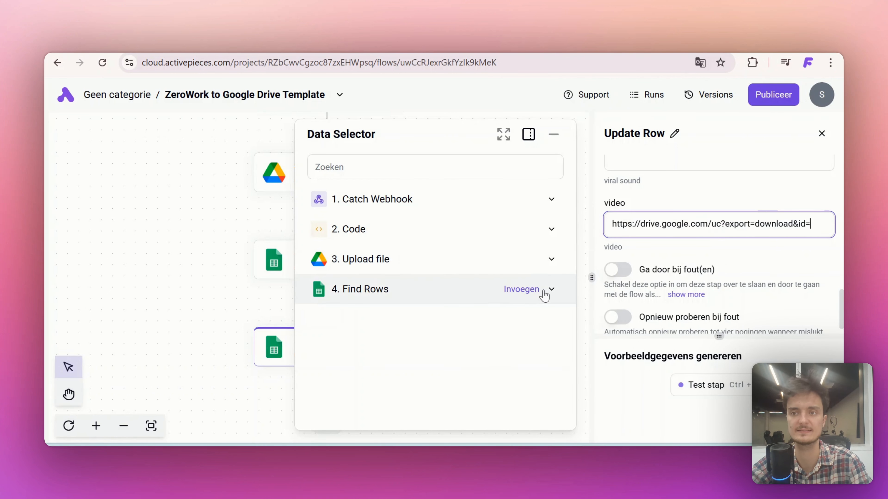
{"action": "left_click", "coordinate": [552, 259]}
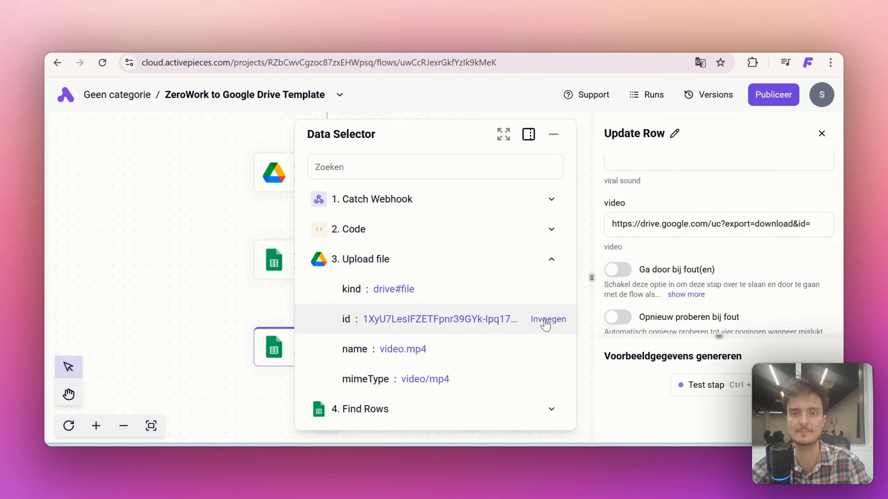
{"action": "left_click", "coordinate": [551, 324]}
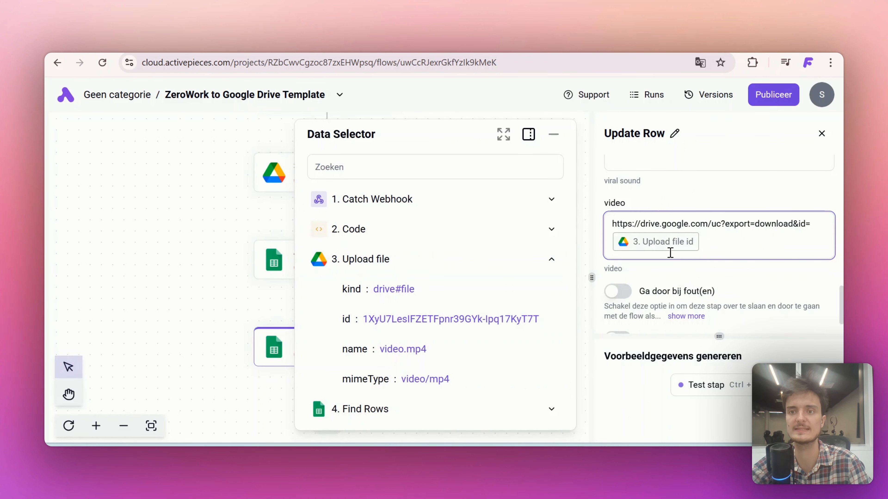
Test the Update Row step and check the status and video link in row 2 of the Youtube Shorts sheet
{"action": "left_click", "coordinate": [699, 395]}
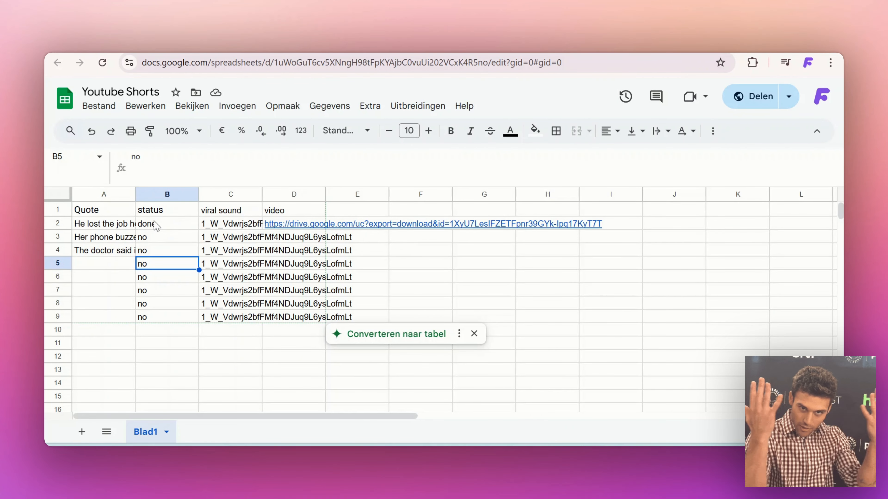
{"action": "left_click", "coordinate": [285, 231]}
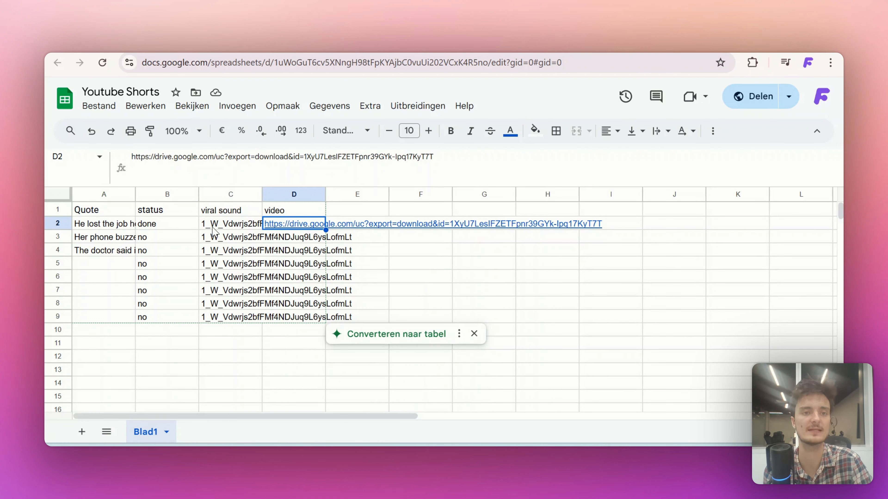
{"action": "left_click", "coordinate": [271, 240]}
{"action": "left_click_drag", "start_coordinate": [279, 311], "coordinate": [279, 314]}
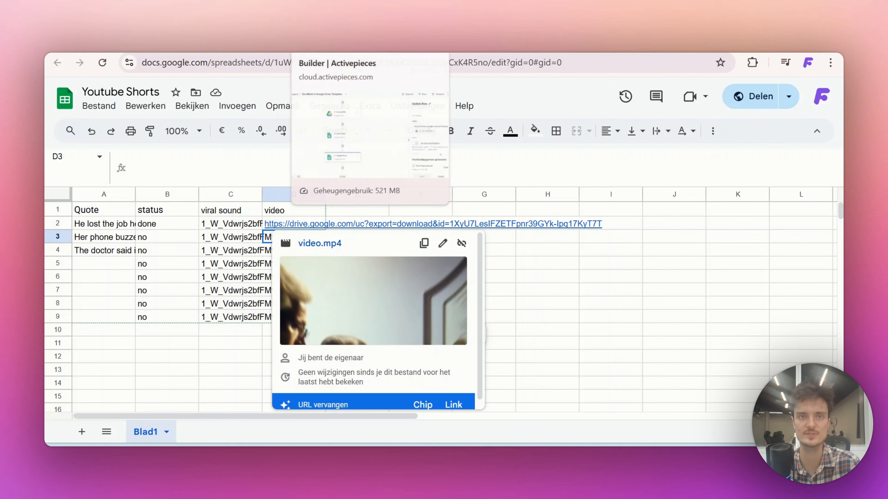
Return to Activepieces and publish the ZeroWork to Google Drive Template flow
{"action": "left_click", "coordinate": [316, 43]}
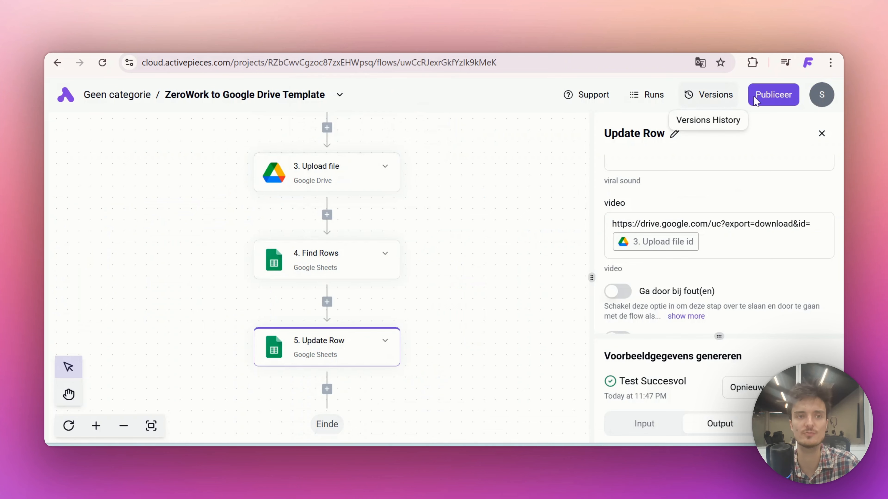
{"action": "left_click", "coordinate": [773, 94]}
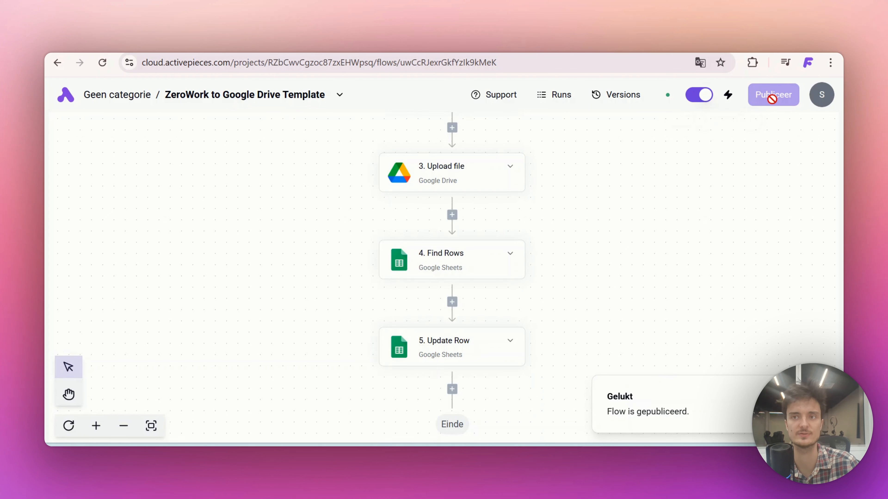
Open the AI Video Automation Template flow and replace its Every Day trigger with the Every Hour schedule
{"action": "left_click", "coordinate": [63, 105]}
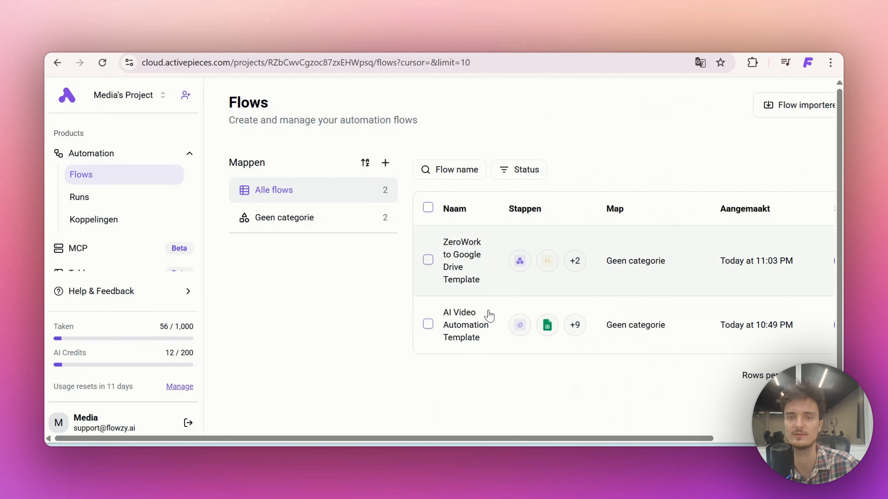
{"action": "left_click", "coordinate": [467, 331]}
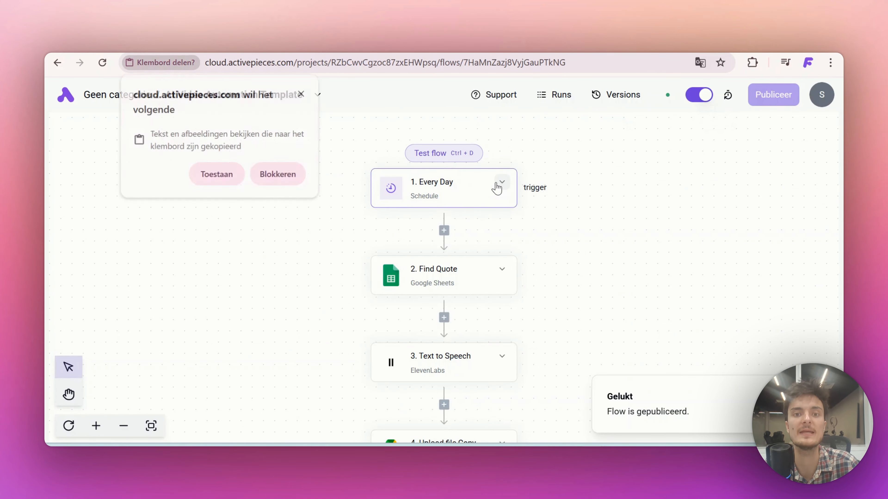
{"action": "left_click", "coordinate": [496, 186]}
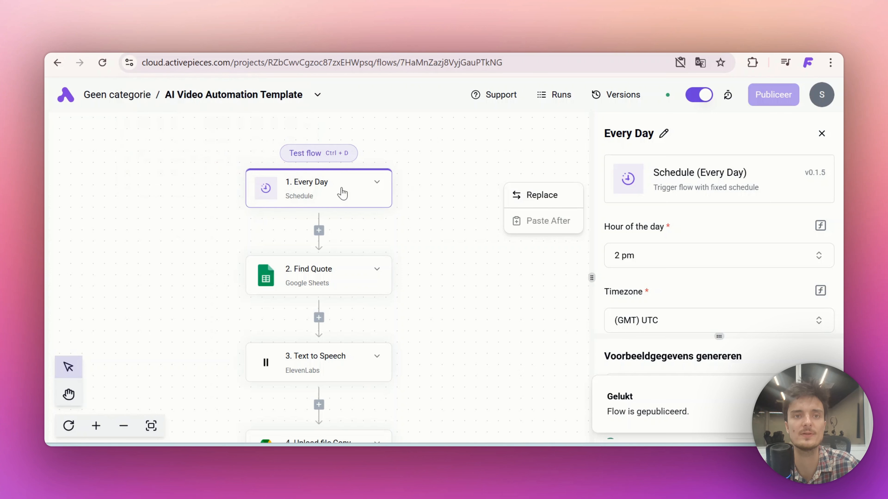
{"action": "left_click", "coordinate": [537, 198]}
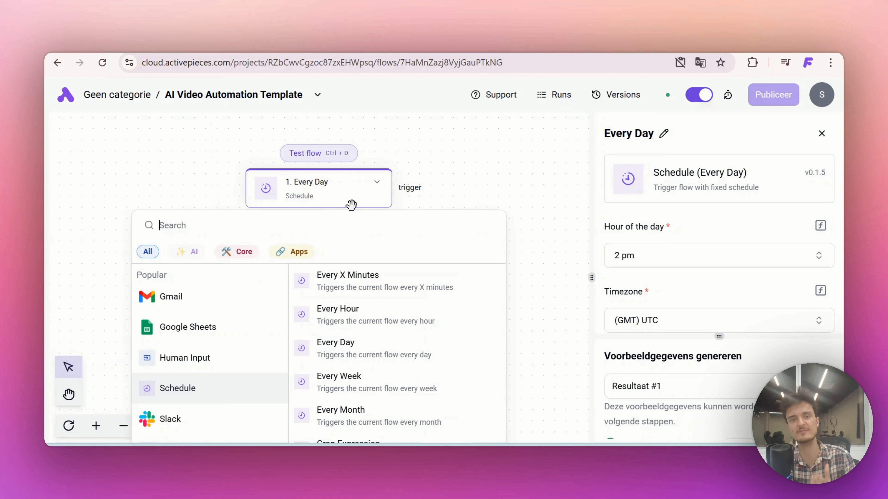
{"action": "left_click", "coordinate": [372, 321]}
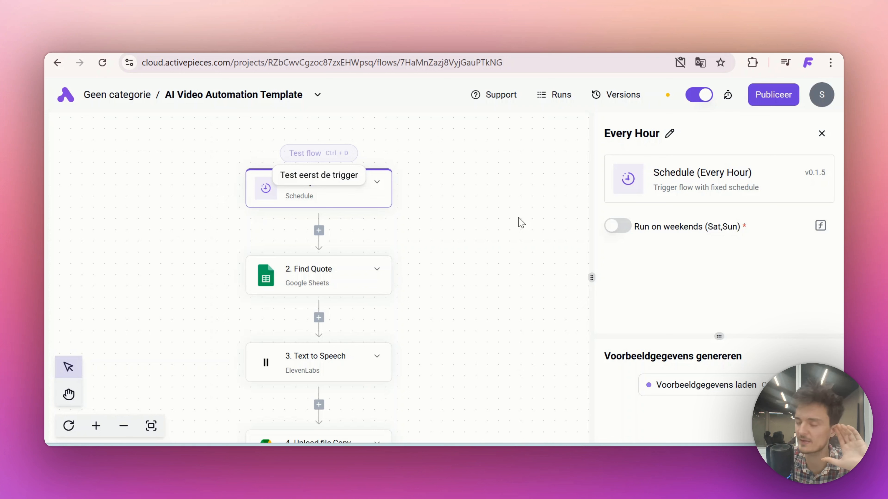
Load the Every Hour trigger's sample data, enable running on weekends and publish the flow
{"action": "left_click", "coordinate": [675, 384]}
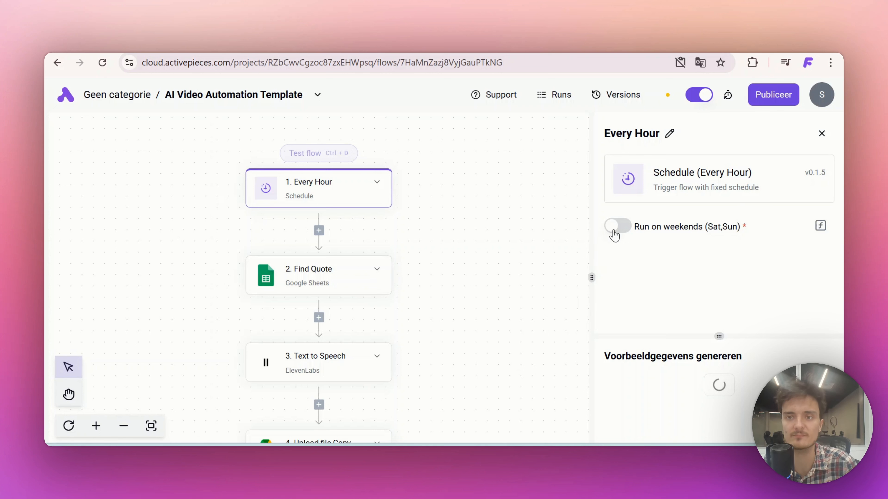
{"action": "left_click", "coordinate": [616, 226]}
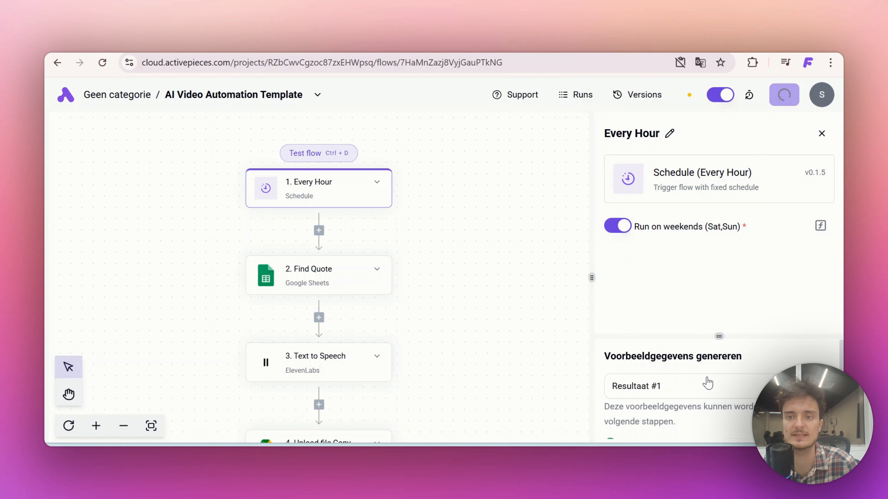
{"action": "left_click", "coordinate": [776, 94]}
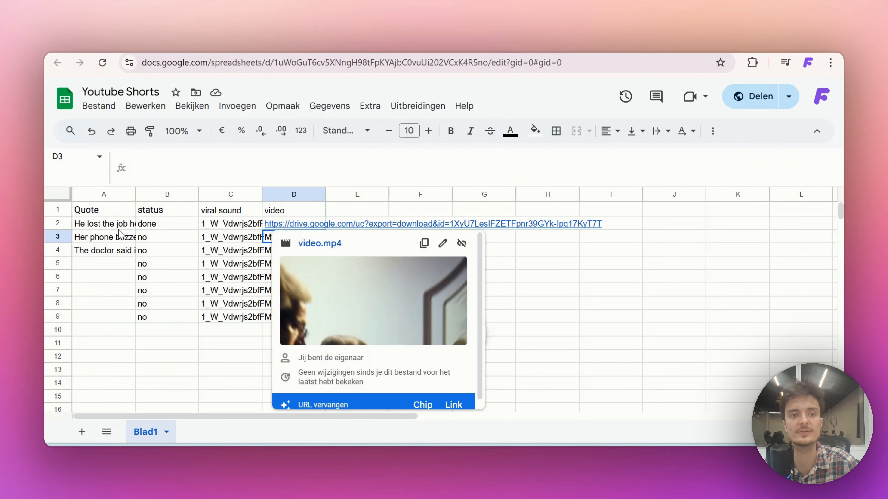
Review the quotes, statuses and video link in the Youtube Shorts sheet
{"action": "left_click", "coordinate": [106, 228]}
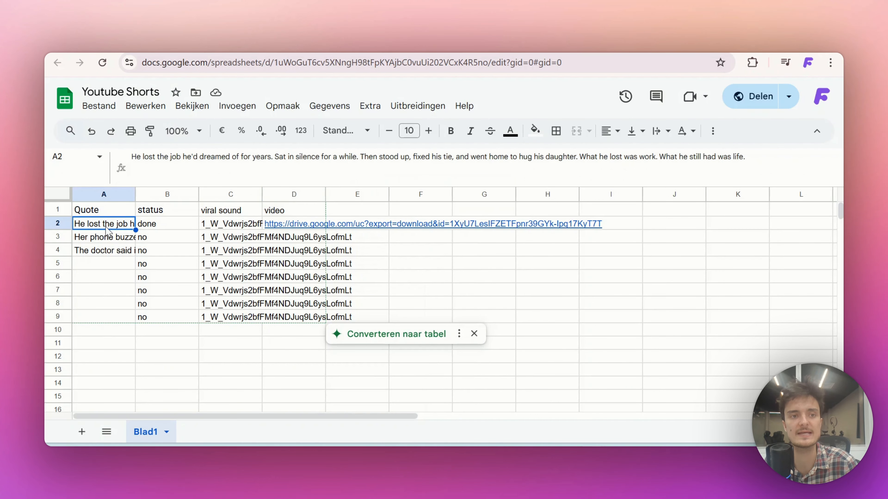
{"action": "left_click", "coordinate": [106, 266]}
{"action": "left_click", "coordinate": [109, 384]}
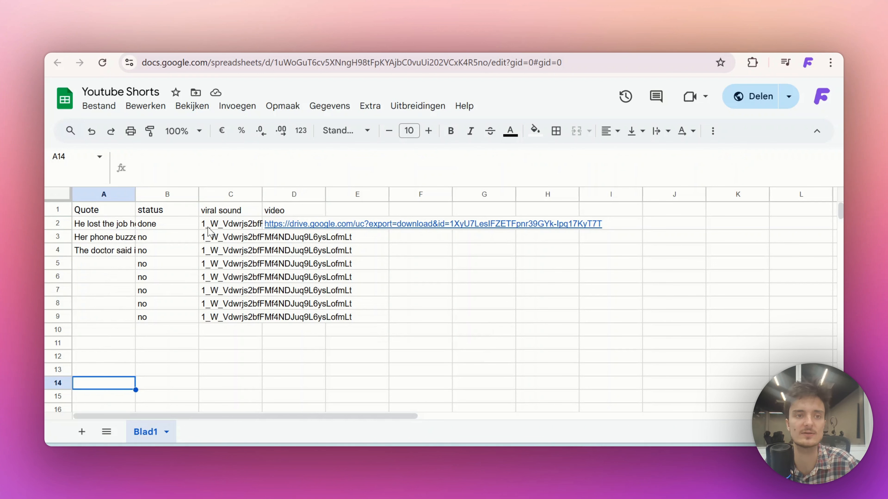
{"action": "left_click", "coordinate": [219, 362]}
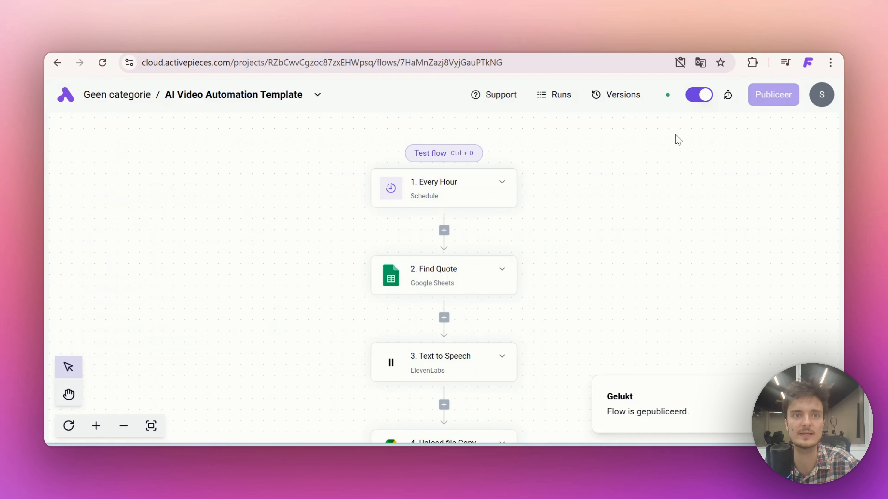
{"action": "left_click", "coordinate": [467, 190]}
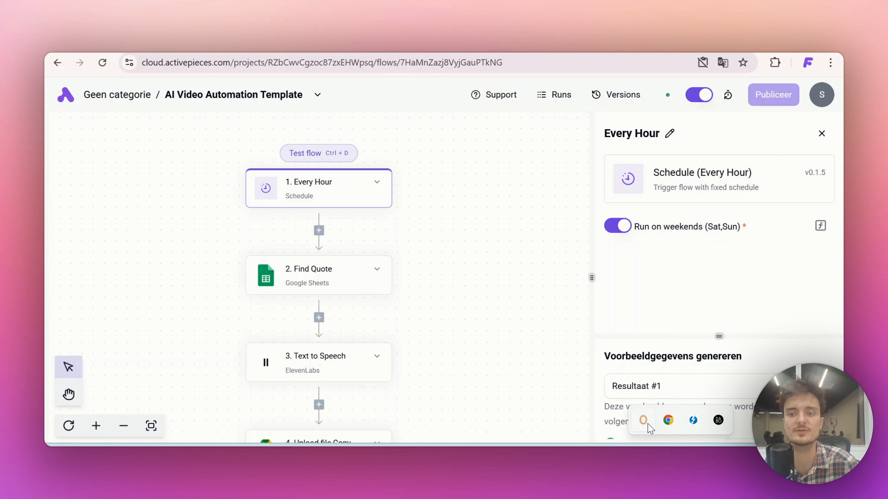
{"action": "right_click", "coordinate": [646, 423]}
{"action": "left_click", "coordinate": [573, 374]}
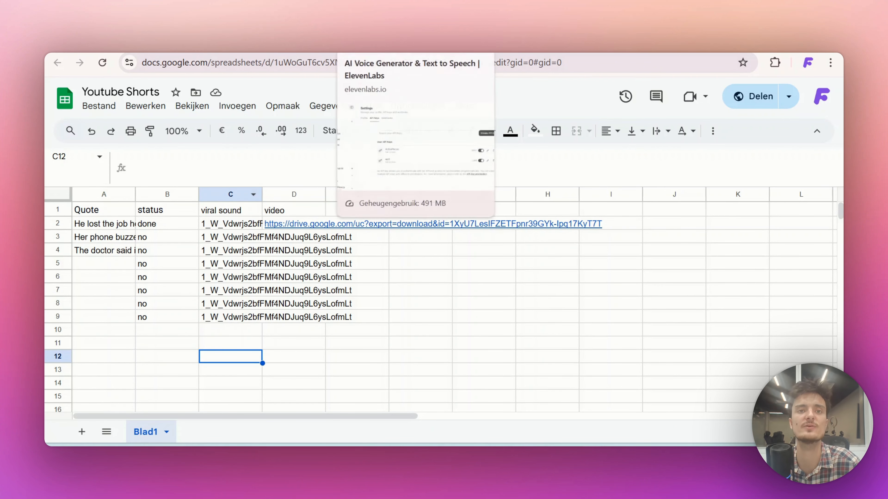
{"action": "left_click", "coordinate": [367, 45]}
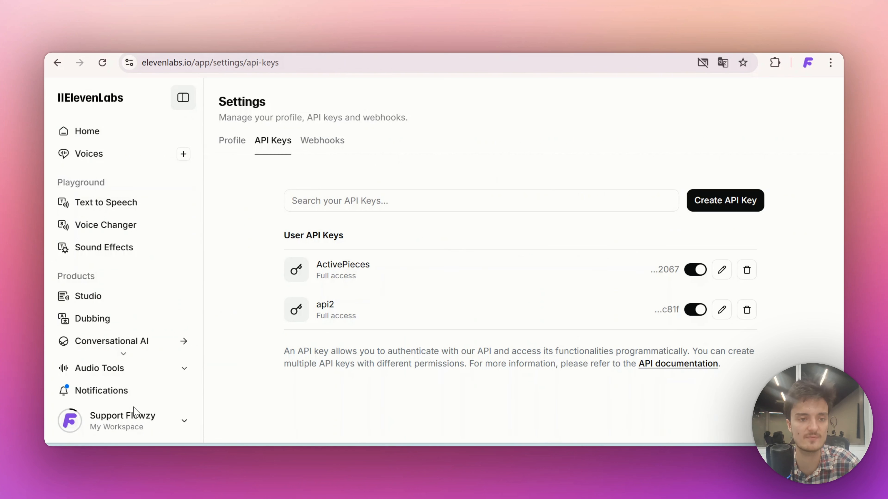
{"action": "left_click", "coordinate": [279, 45]}
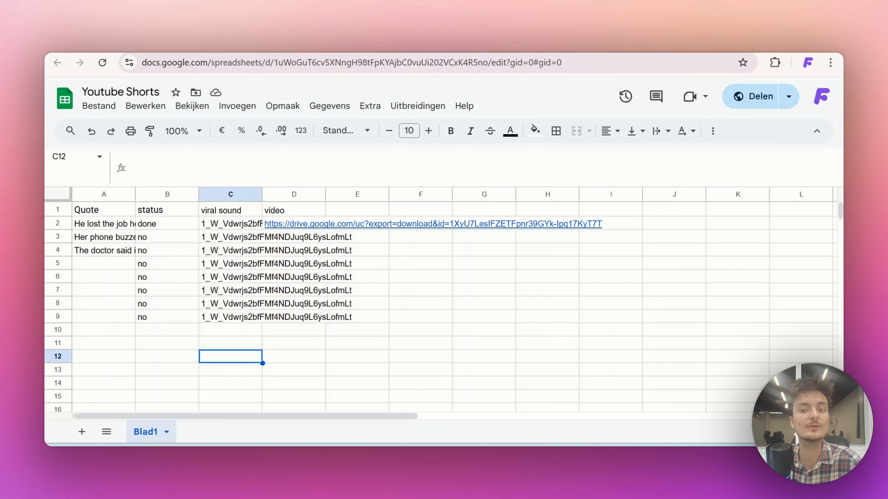
Switch to YouTube and browse the most popular Shorts on the Stoic Society channel
{"action": "left_click", "coordinate": [552, 456]}
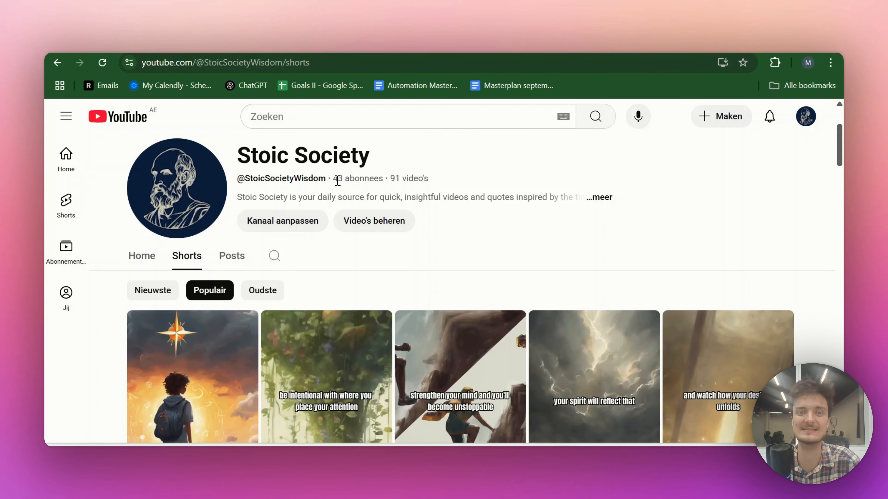
{"action": "scroll", "coordinate": [401, 295], "scroll_direction": "down", "scroll_amount": 3}
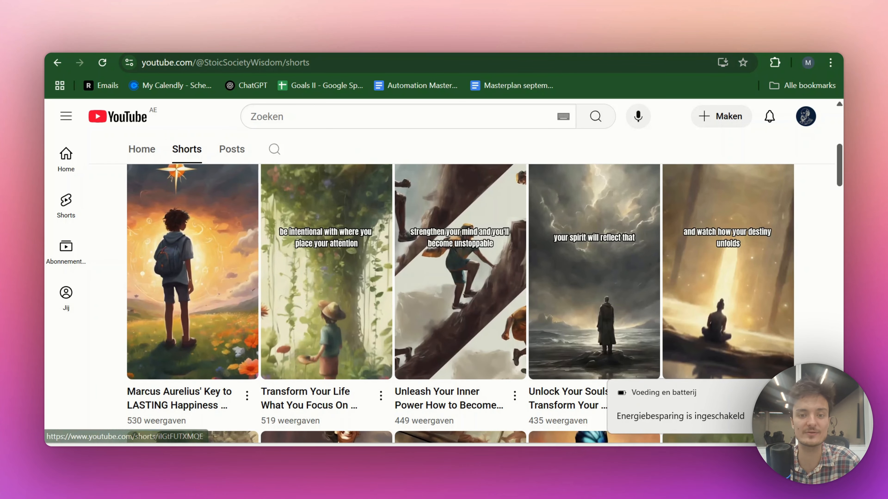
{"action": "scroll", "coordinate": [385, 332], "scroll_direction": "up", "scroll_amount": 3}
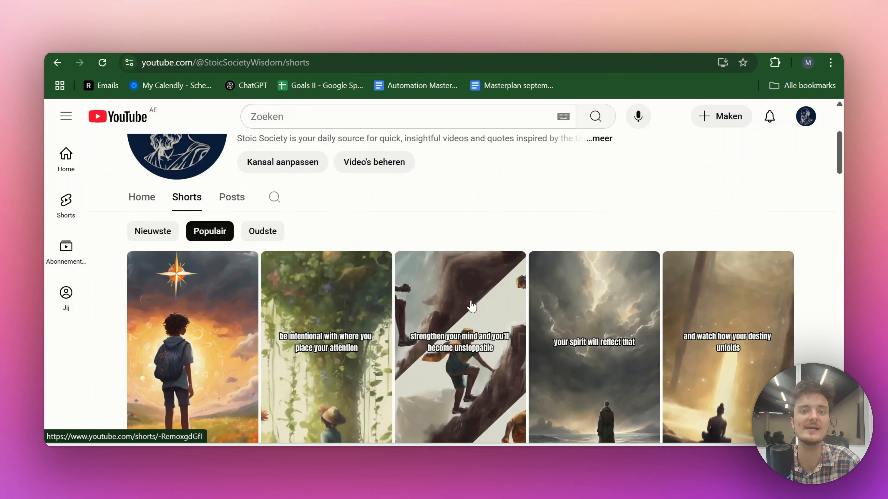